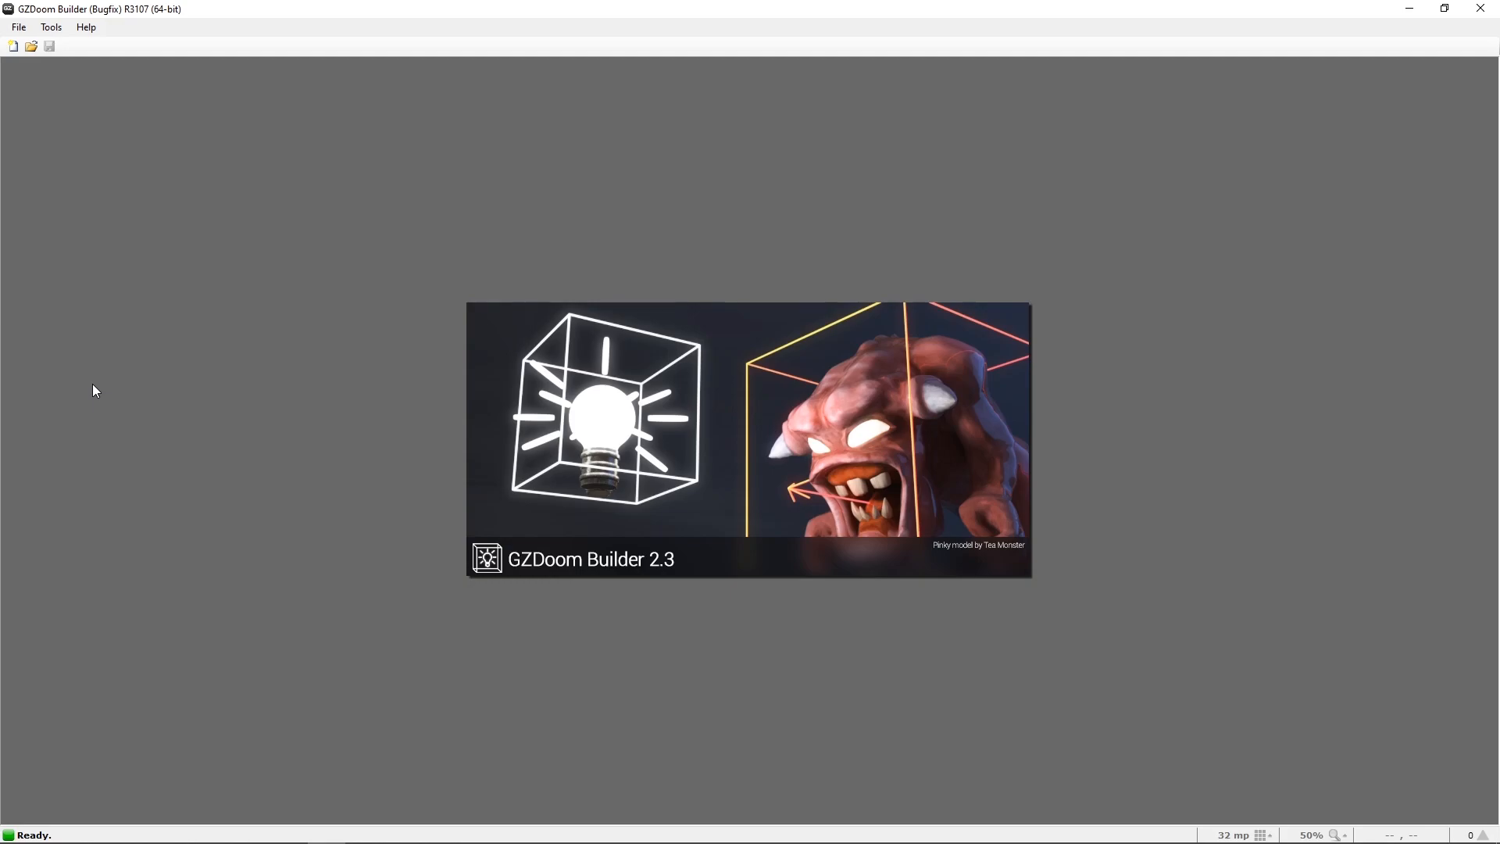
# Step: Start a new map with the game configuration GZDoom: Doom 2 (UDMF)
pyautogui.hotkey('ctrl', 'n')
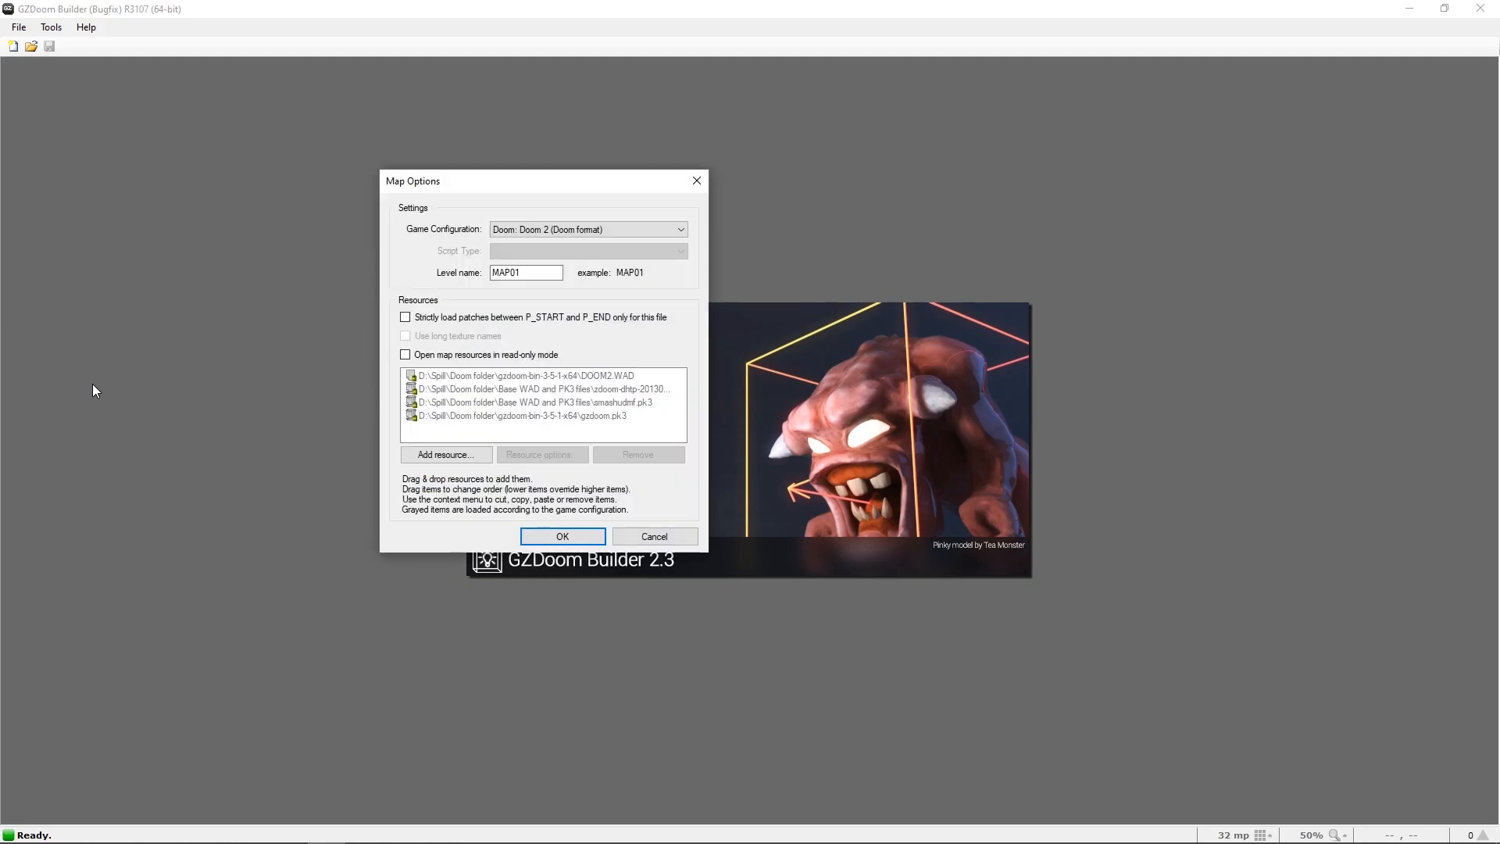
pyautogui.click(577, 231)
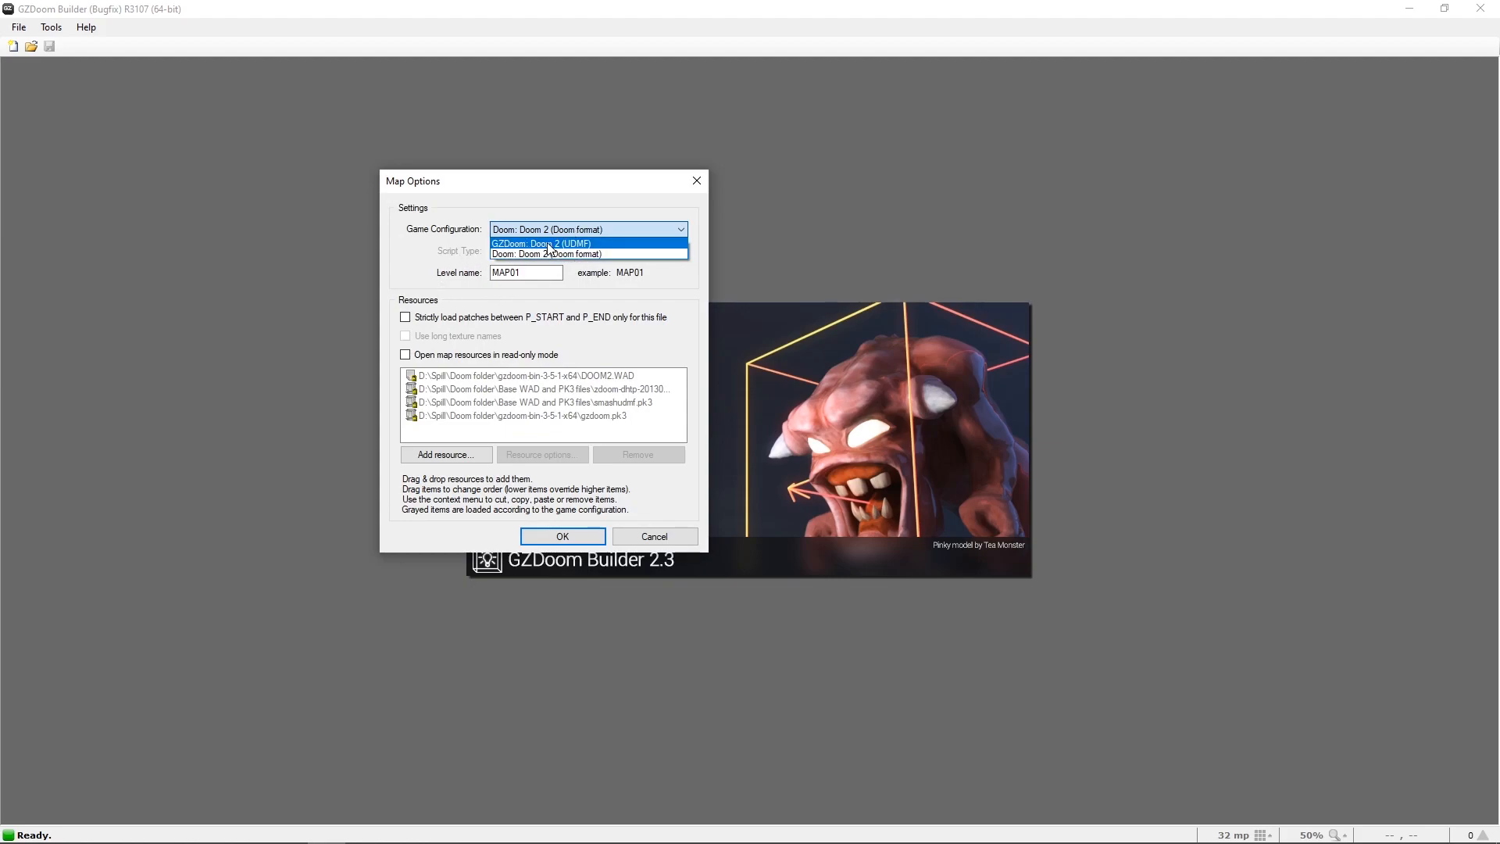
pyautogui.click(544, 244)
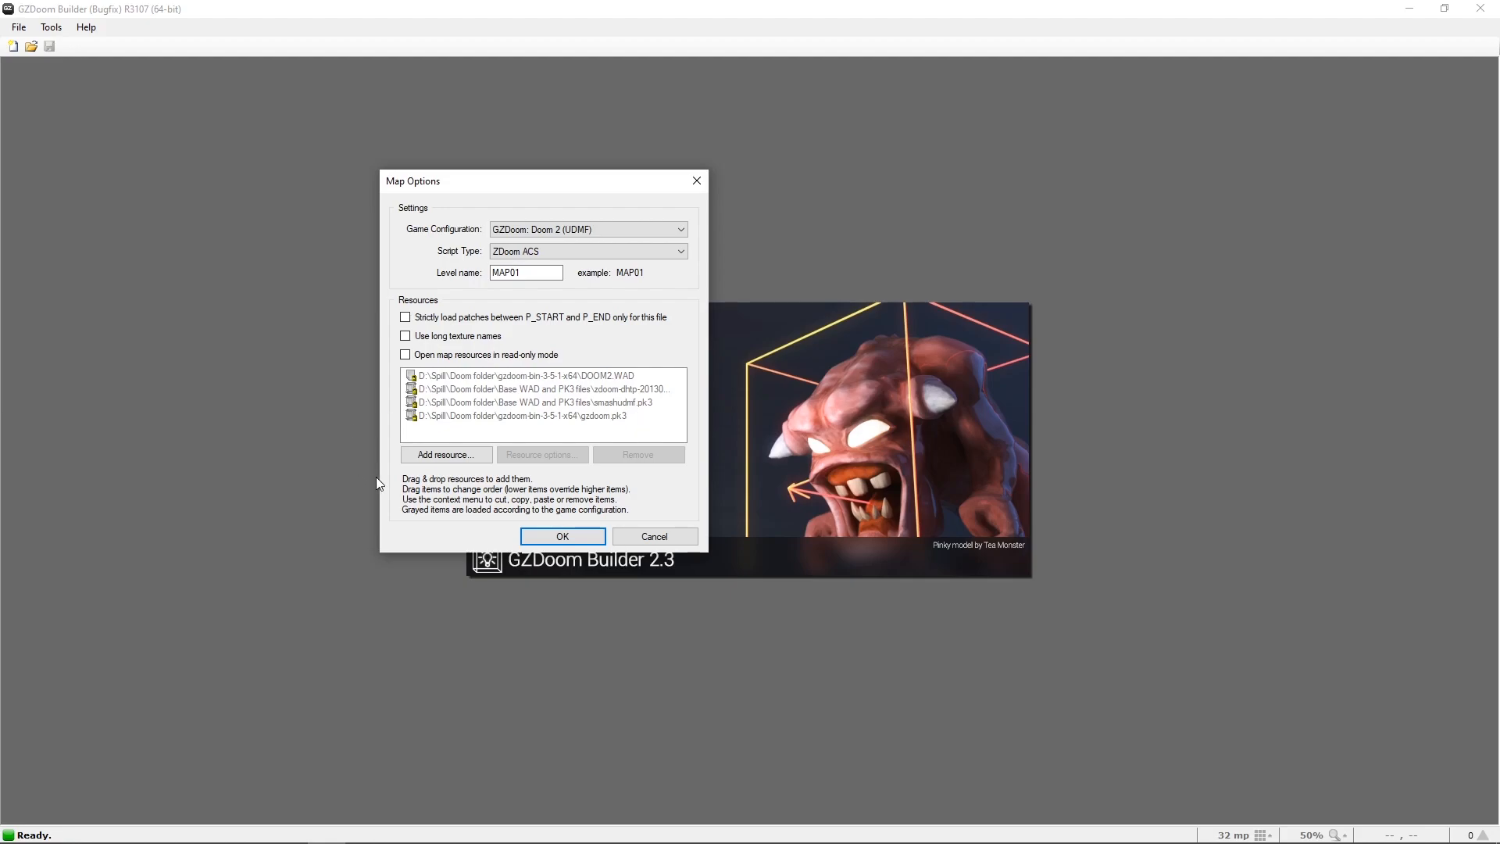
pyautogui.click(447, 456)
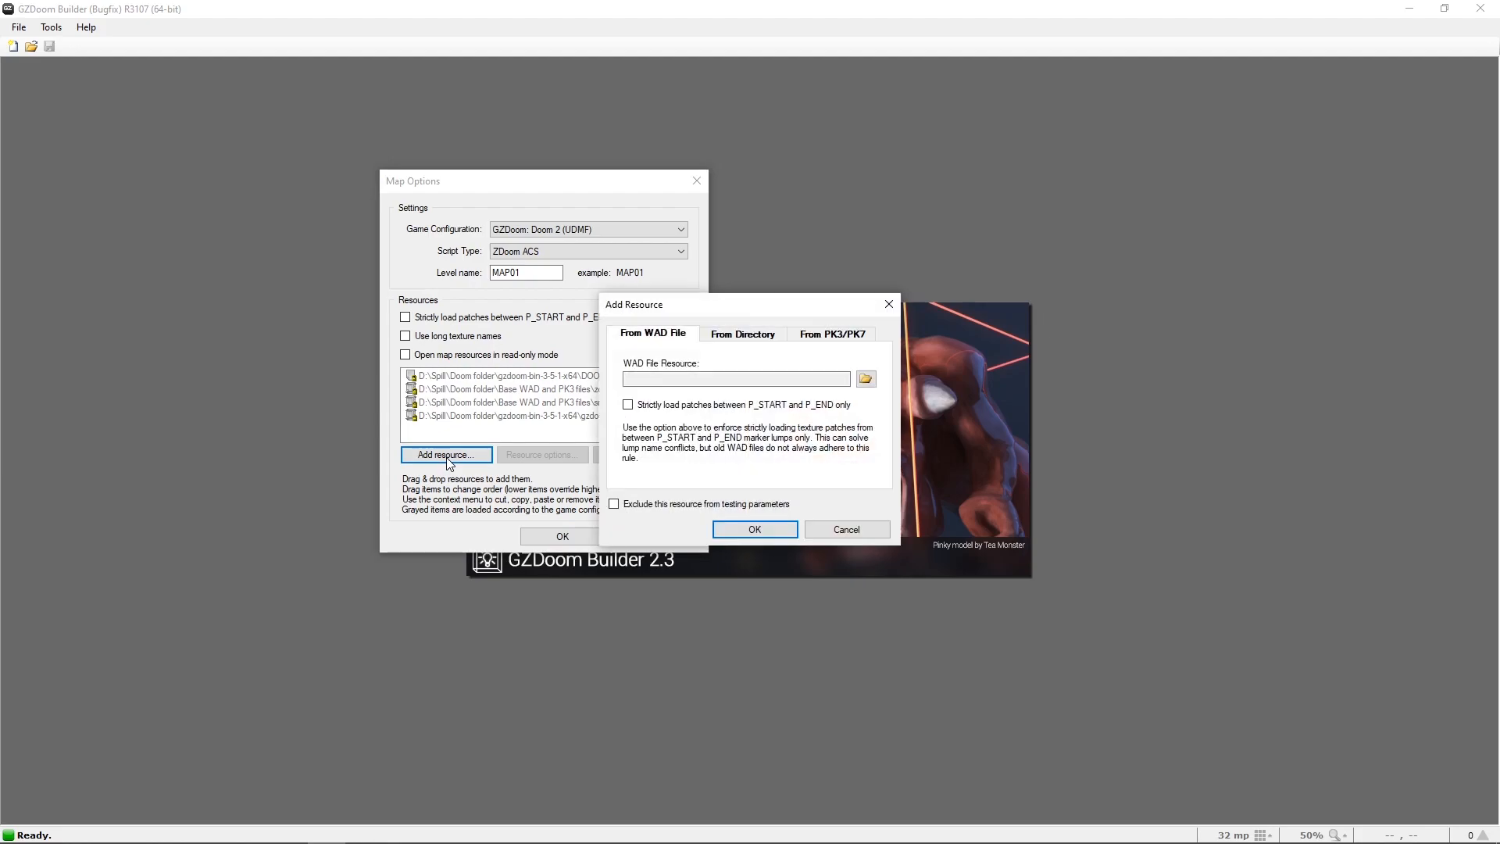
pyautogui.click(841, 337)
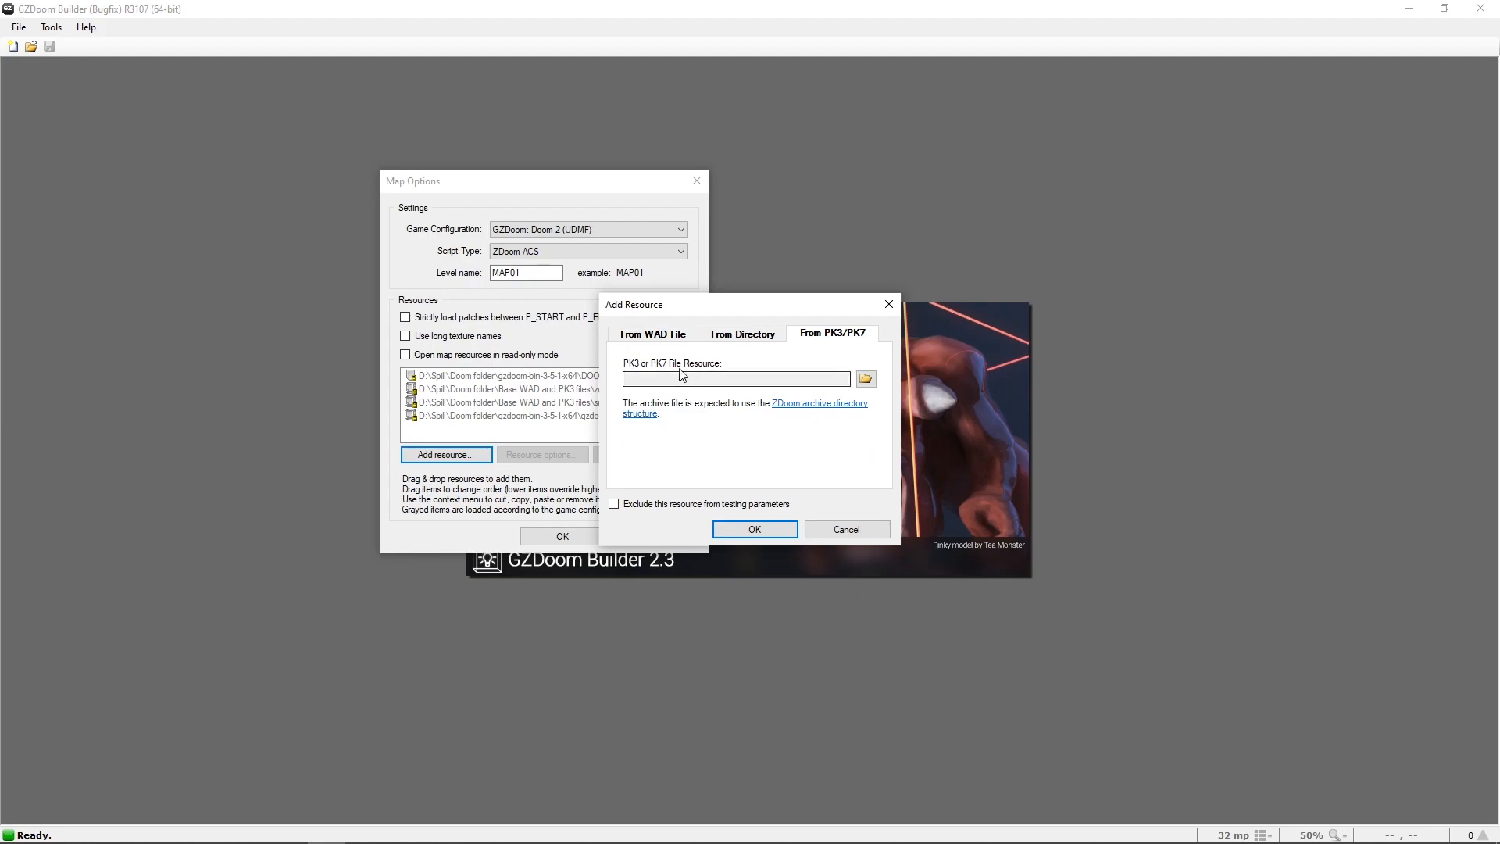
pyautogui.click(866, 379)
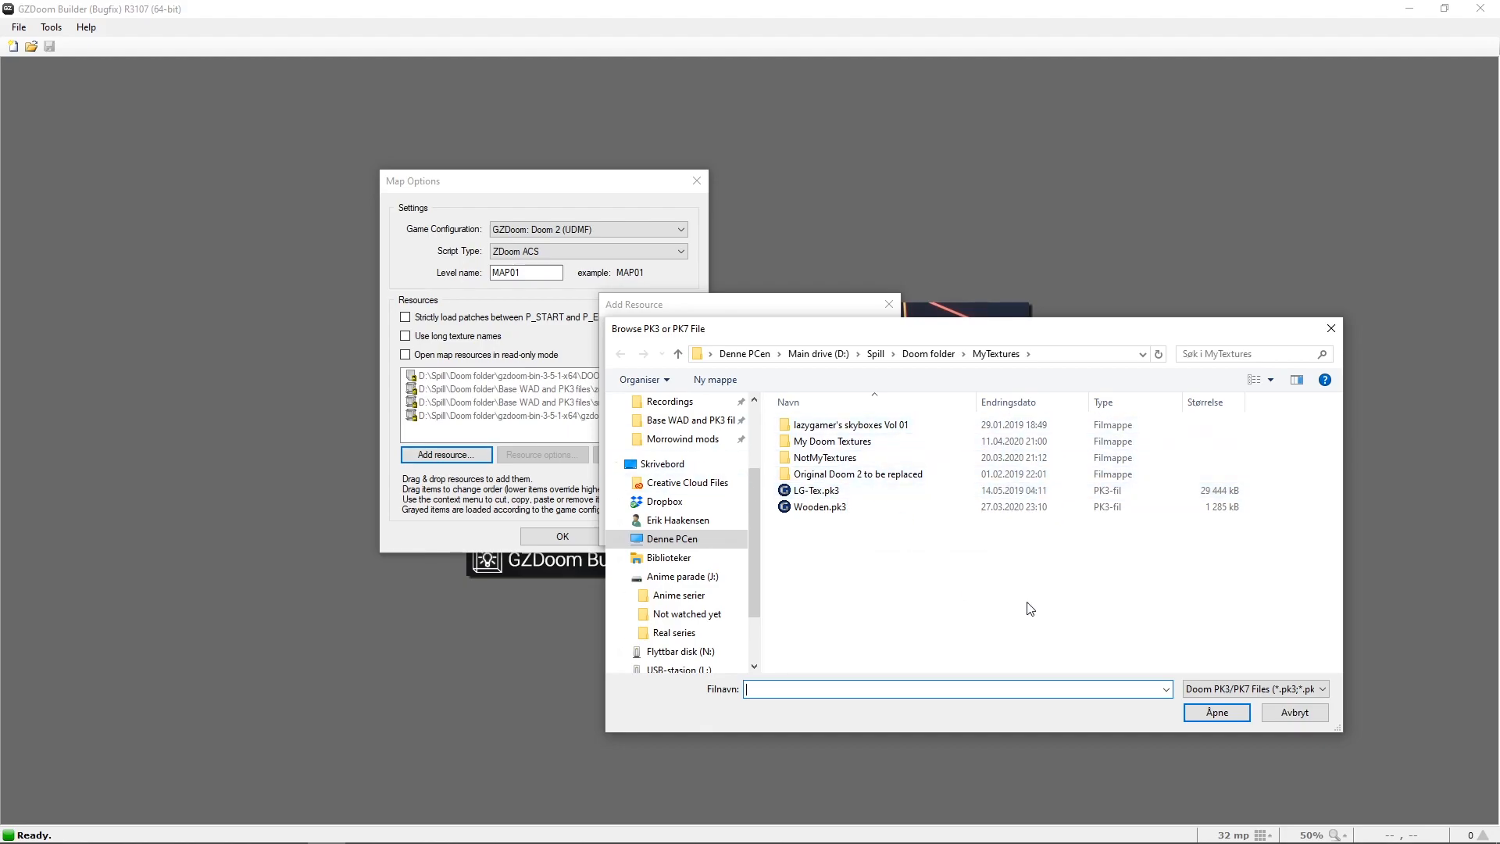
pyautogui.click(1301, 719)
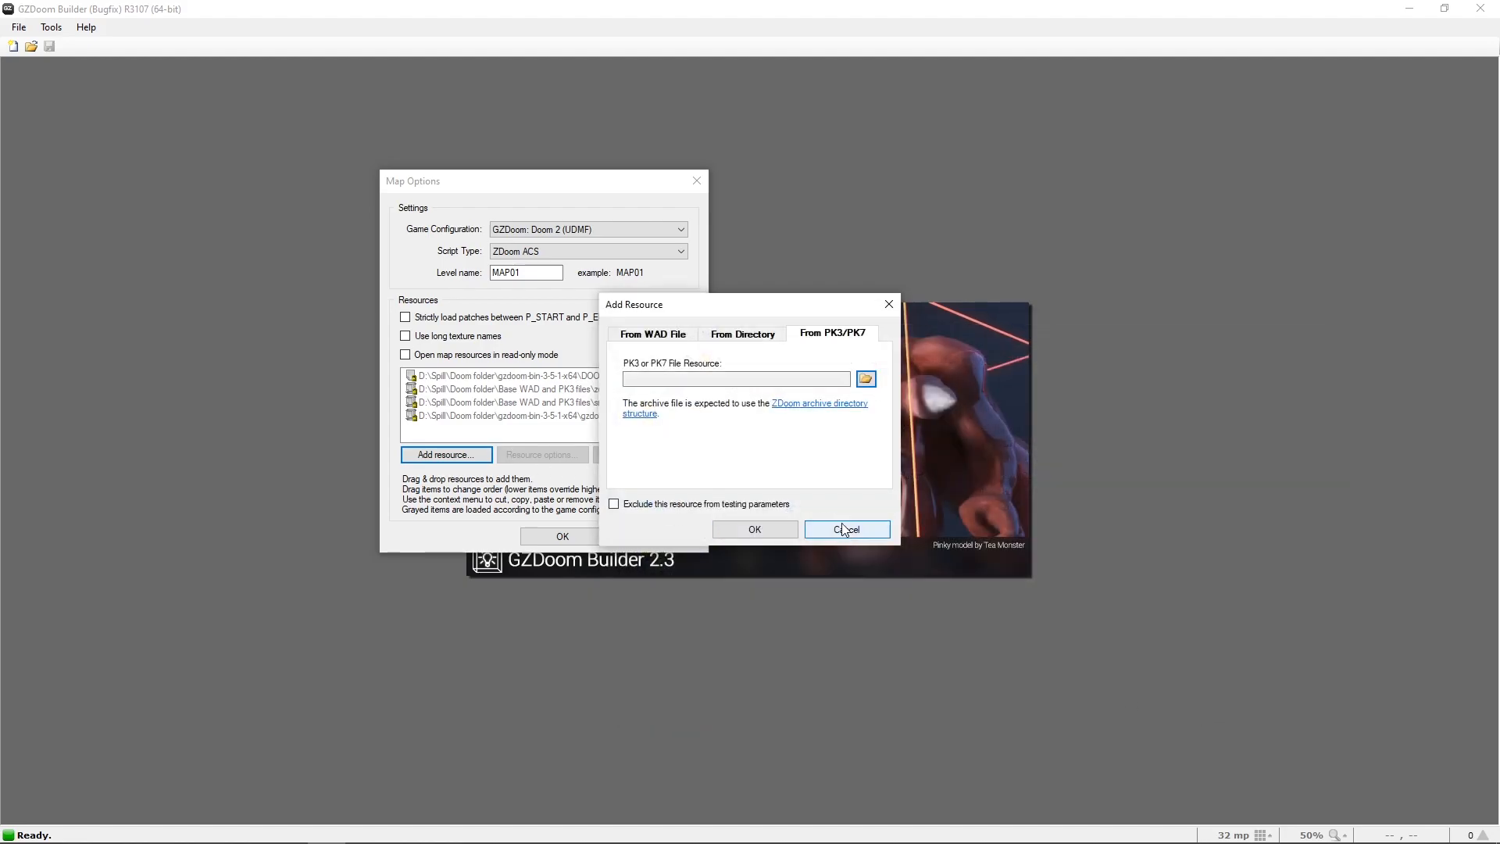
pyautogui.click(842, 528)
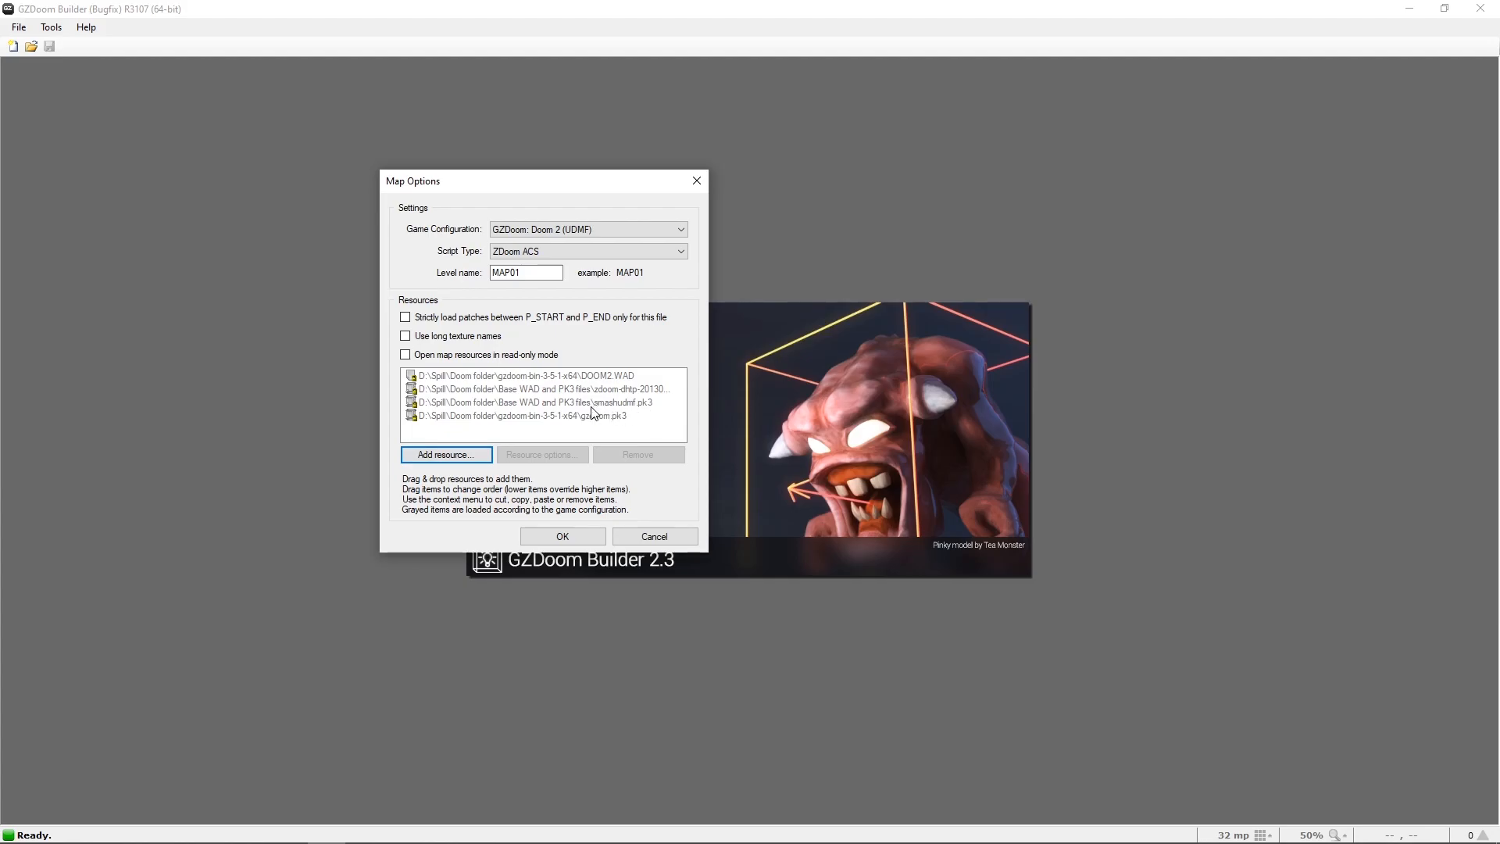
# Step: Confirm the map options and draw a square room about 512 by 512 units near the map origin
pyautogui.click(569, 537)
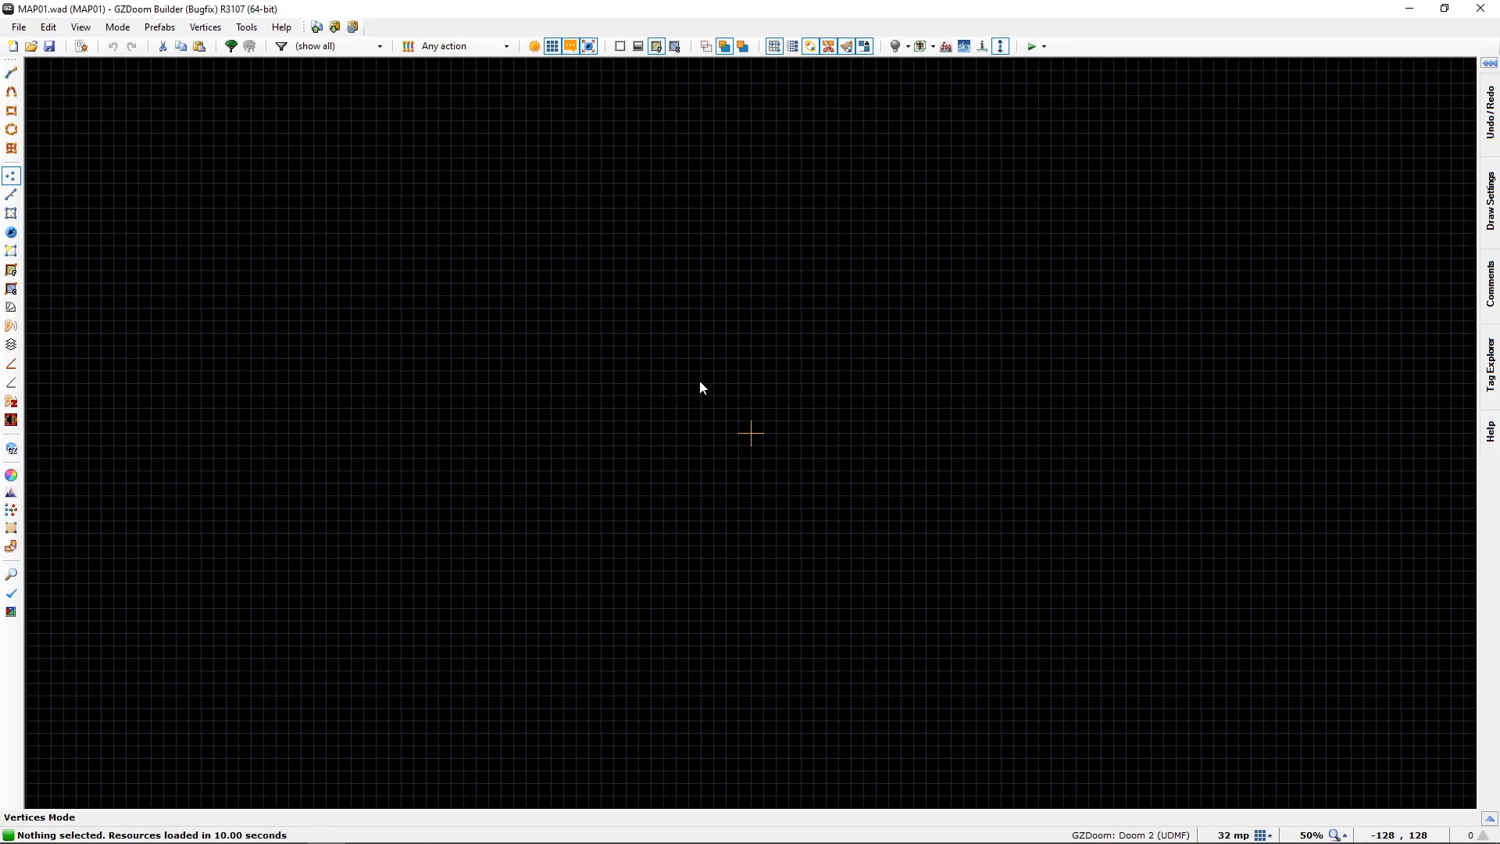
pyautogui.hotkey('ctrl', 'shift', 'd')
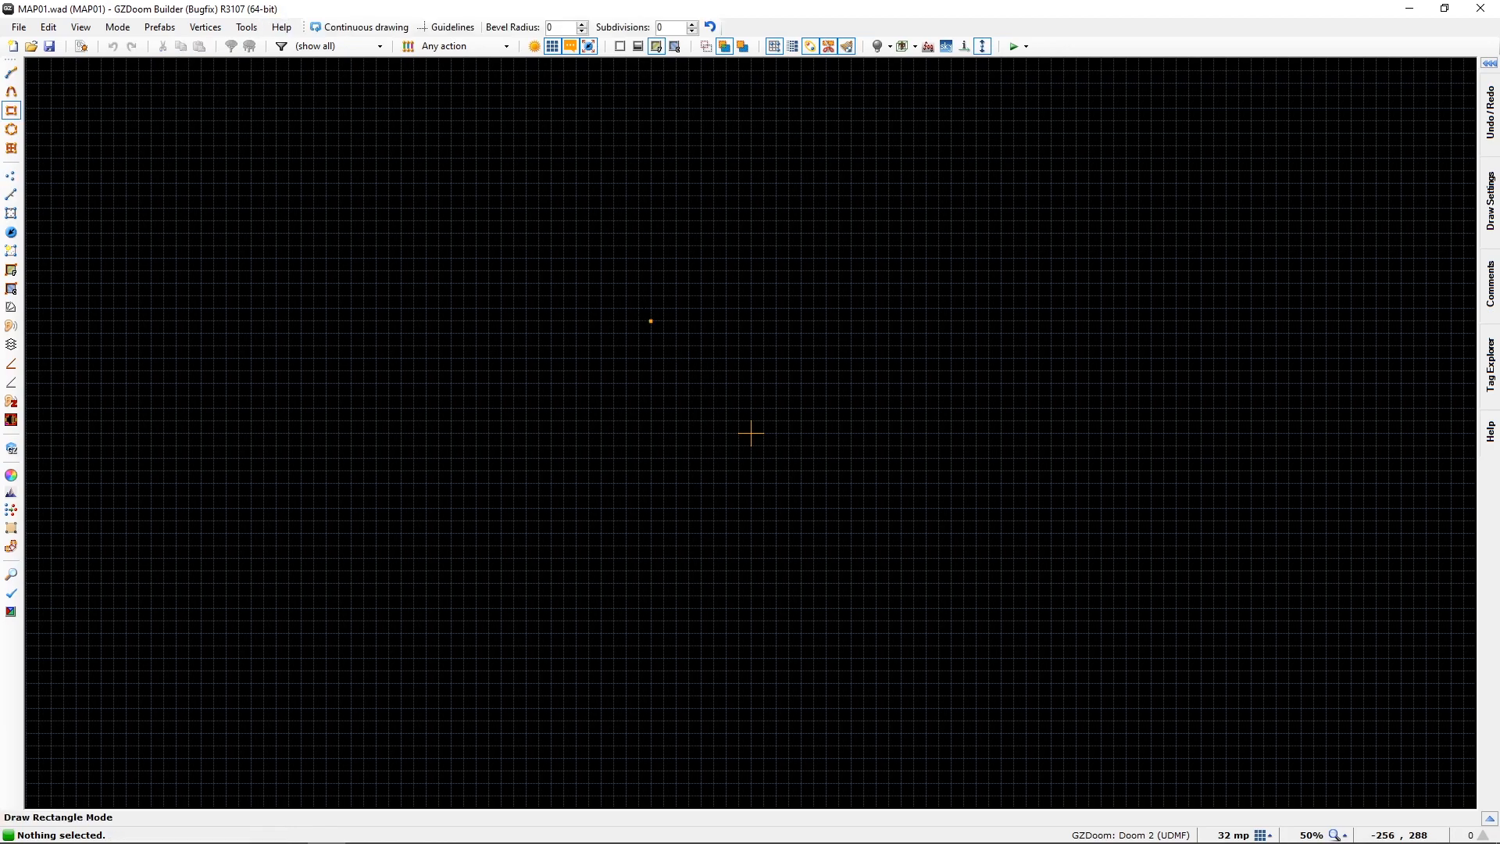
pyautogui.moveTo(600, 258); pyautogui.dragTo(802, 456)
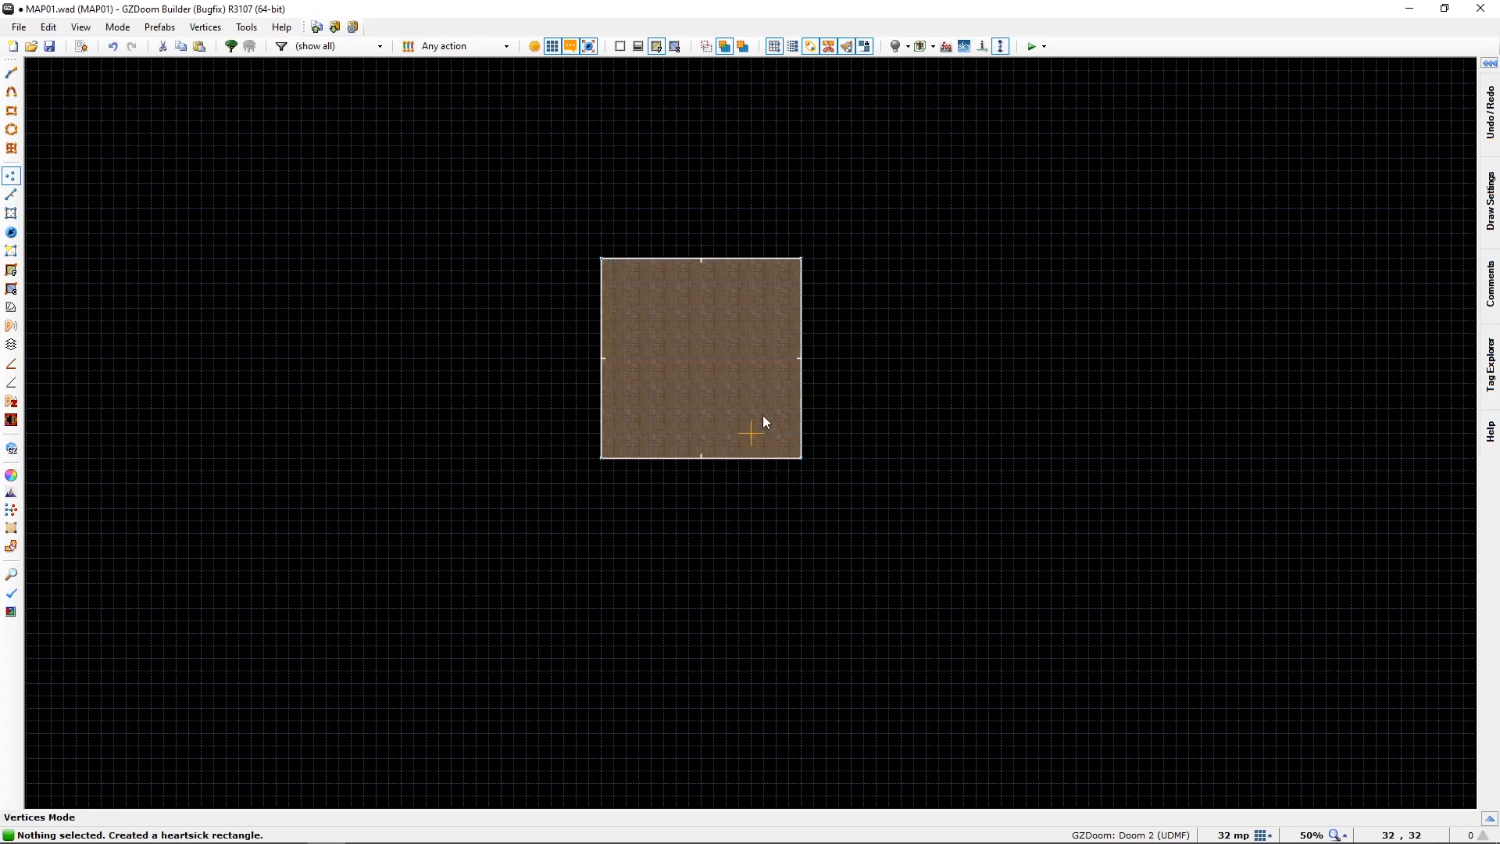
# Step: Show the map as wireframe and draw a horizontal 256-unit line centred in the middle of the square room
pyautogui.scroll(4, 762, 415)
pyautogui.moveTo(629, 347); pyautogui.dragTo(693, 466, button='middle')
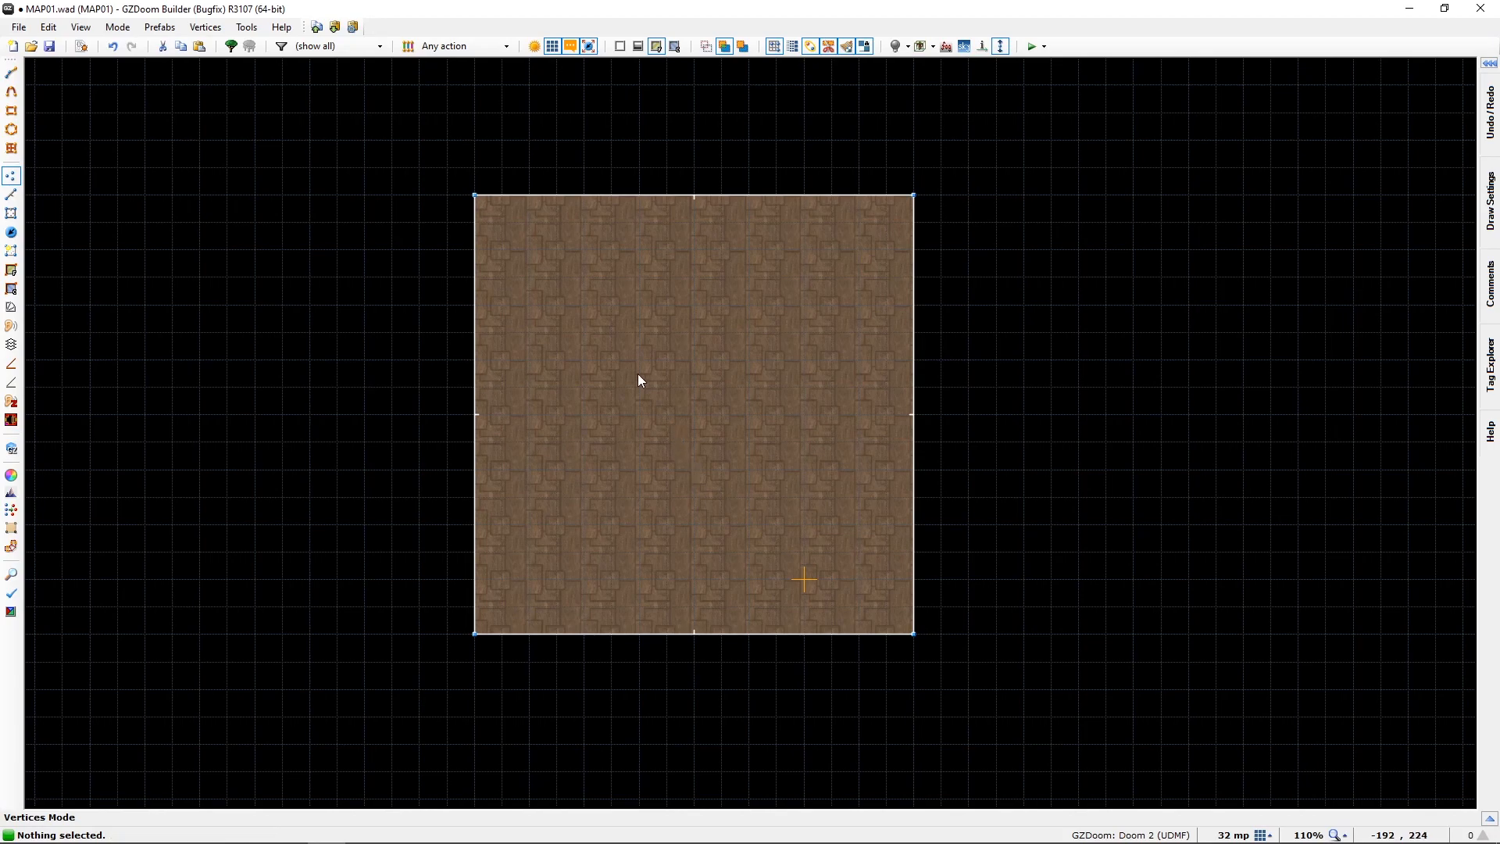
pyautogui.scroll(1, 637, 373)
pyautogui.scroll(-1, 638, 379)
pyautogui.click(620, 46)
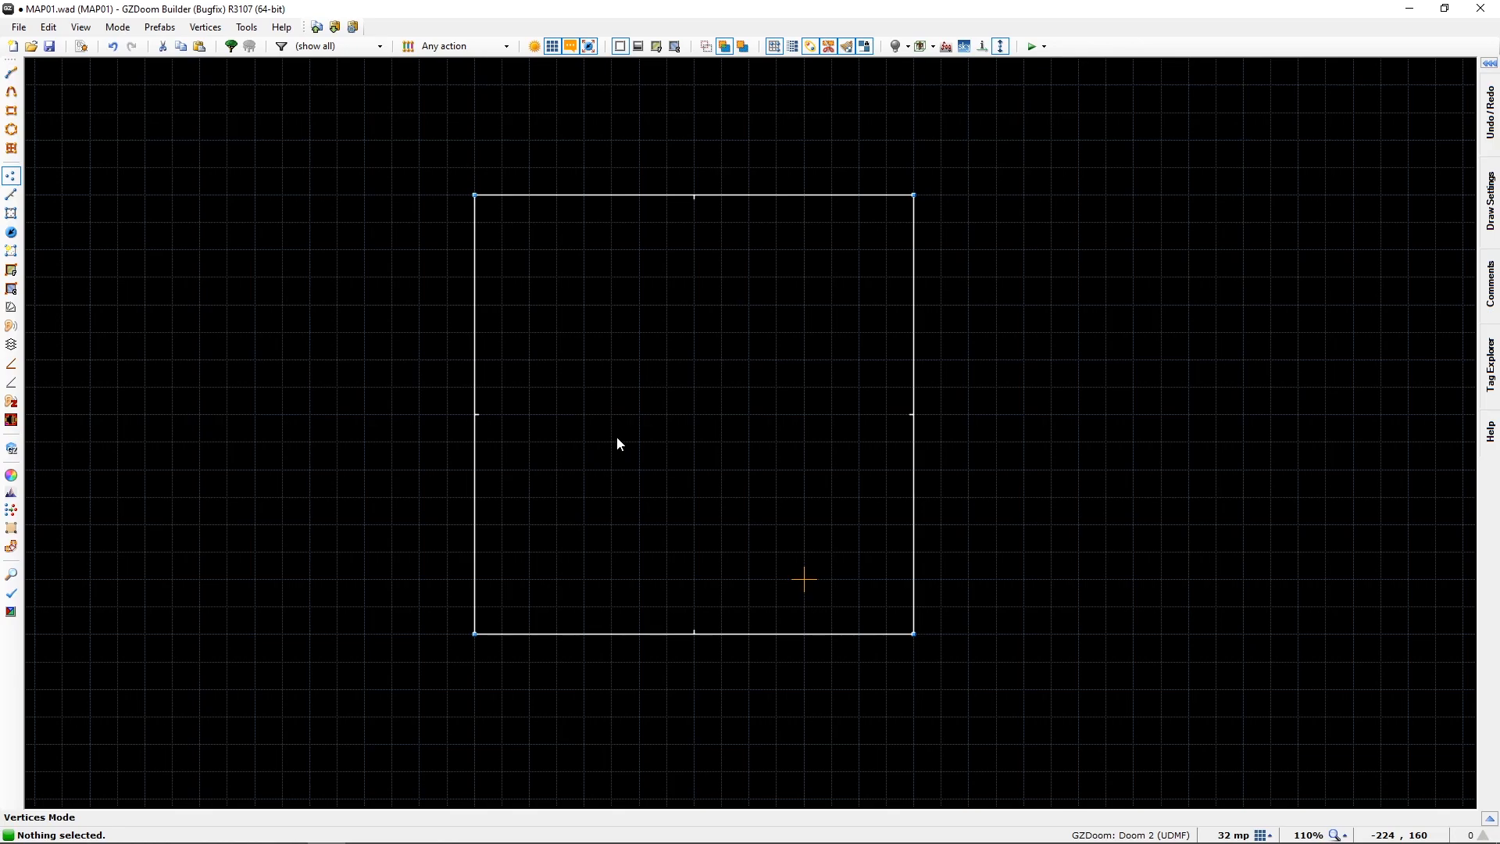
pyautogui.press('d')
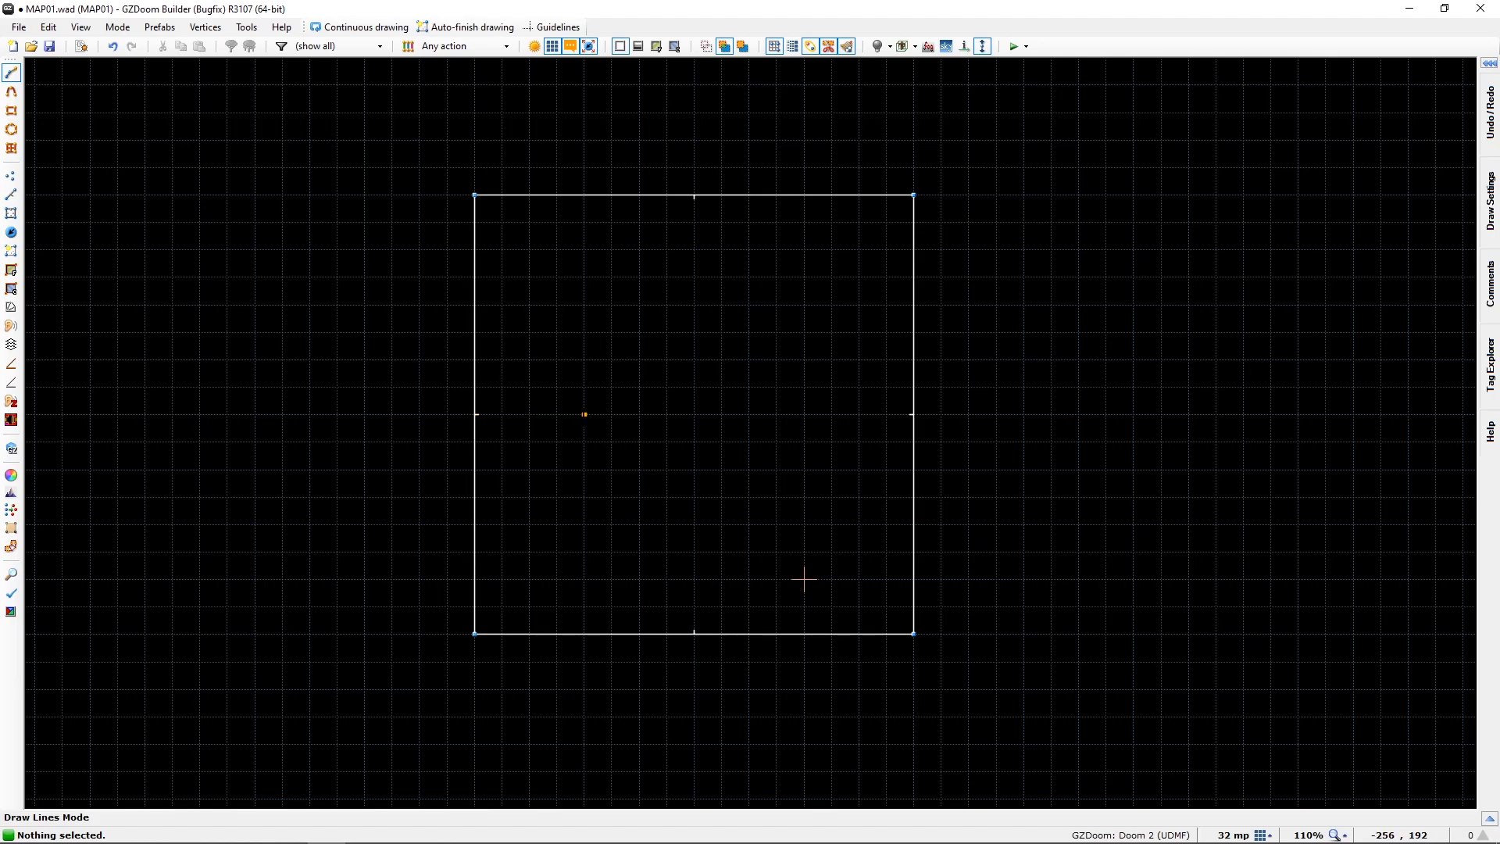
pyautogui.click(584, 414)
pyautogui.click(804, 415)
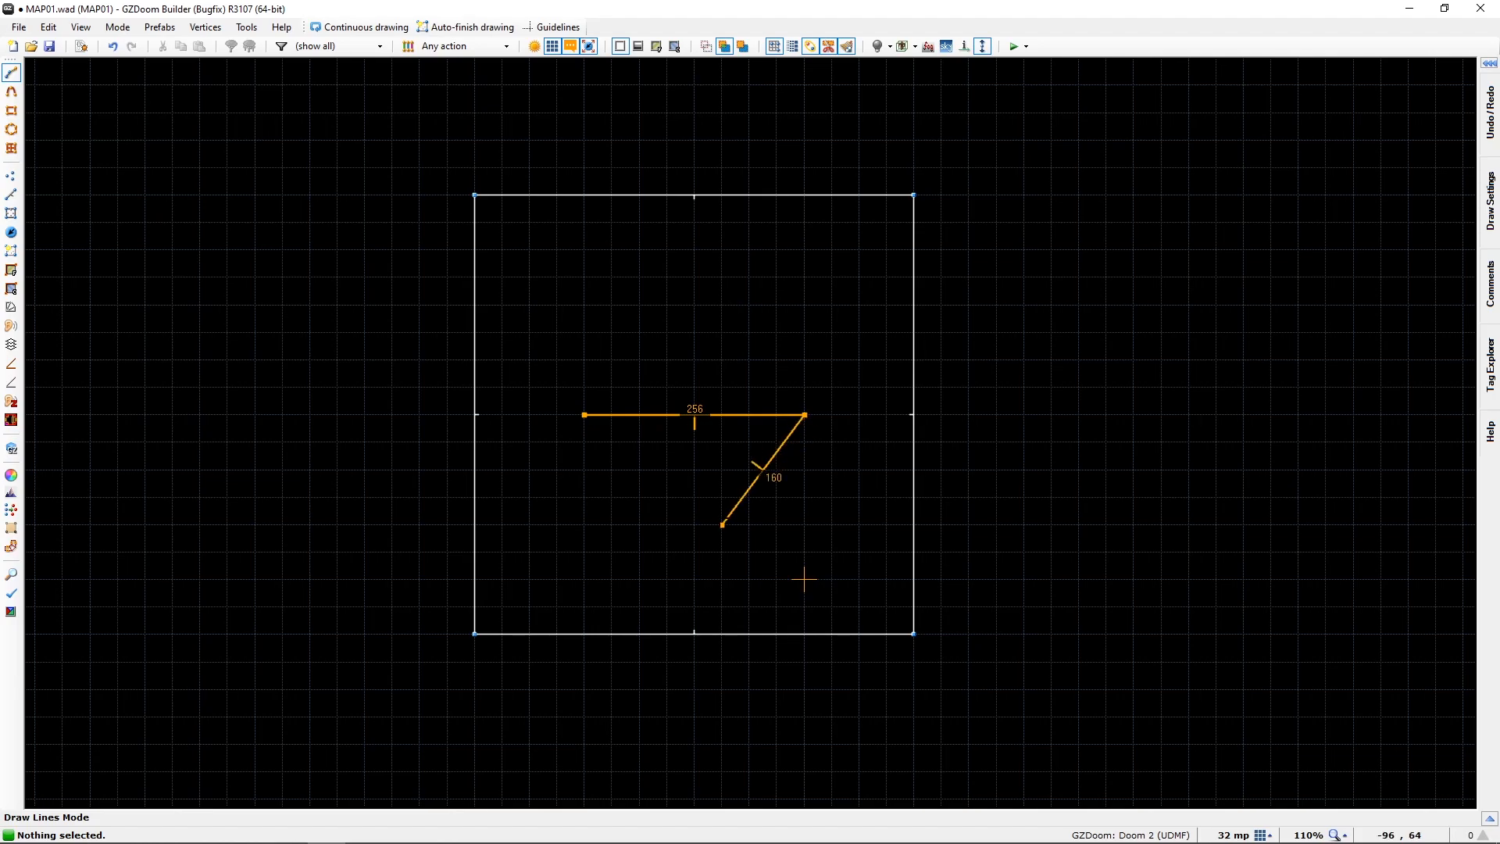
pyautogui.rightClick(714, 499)
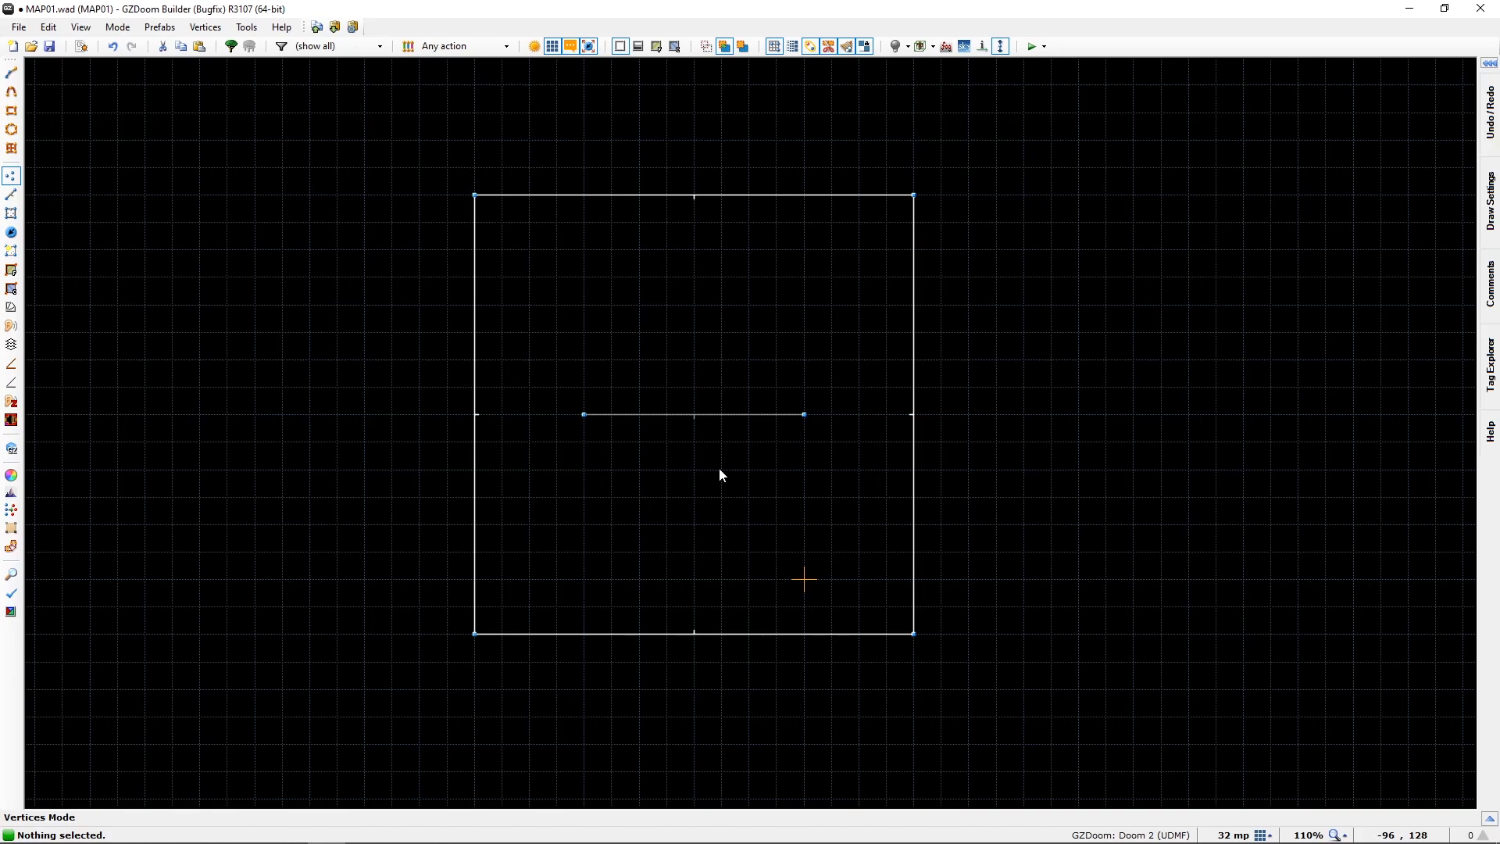
# Step: Draw two rectangles, each about 128 by 128 units, between the ends of the centre line and the room's side walls
pyautogui.hotkey('ctrl', 'shift', 'd')
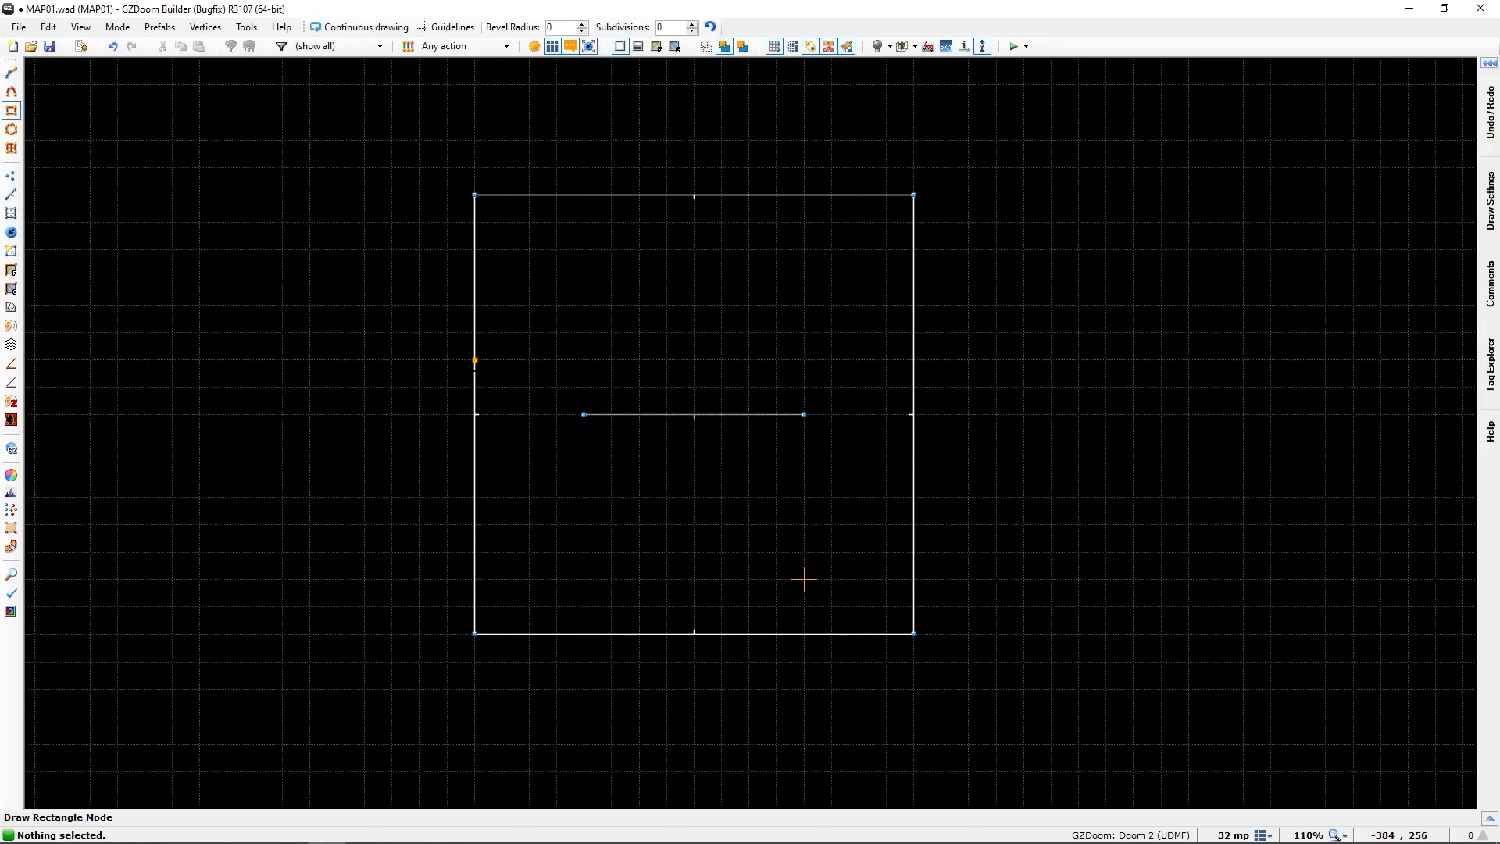
pyautogui.moveTo(474, 360); pyautogui.dragTo(584, 469)
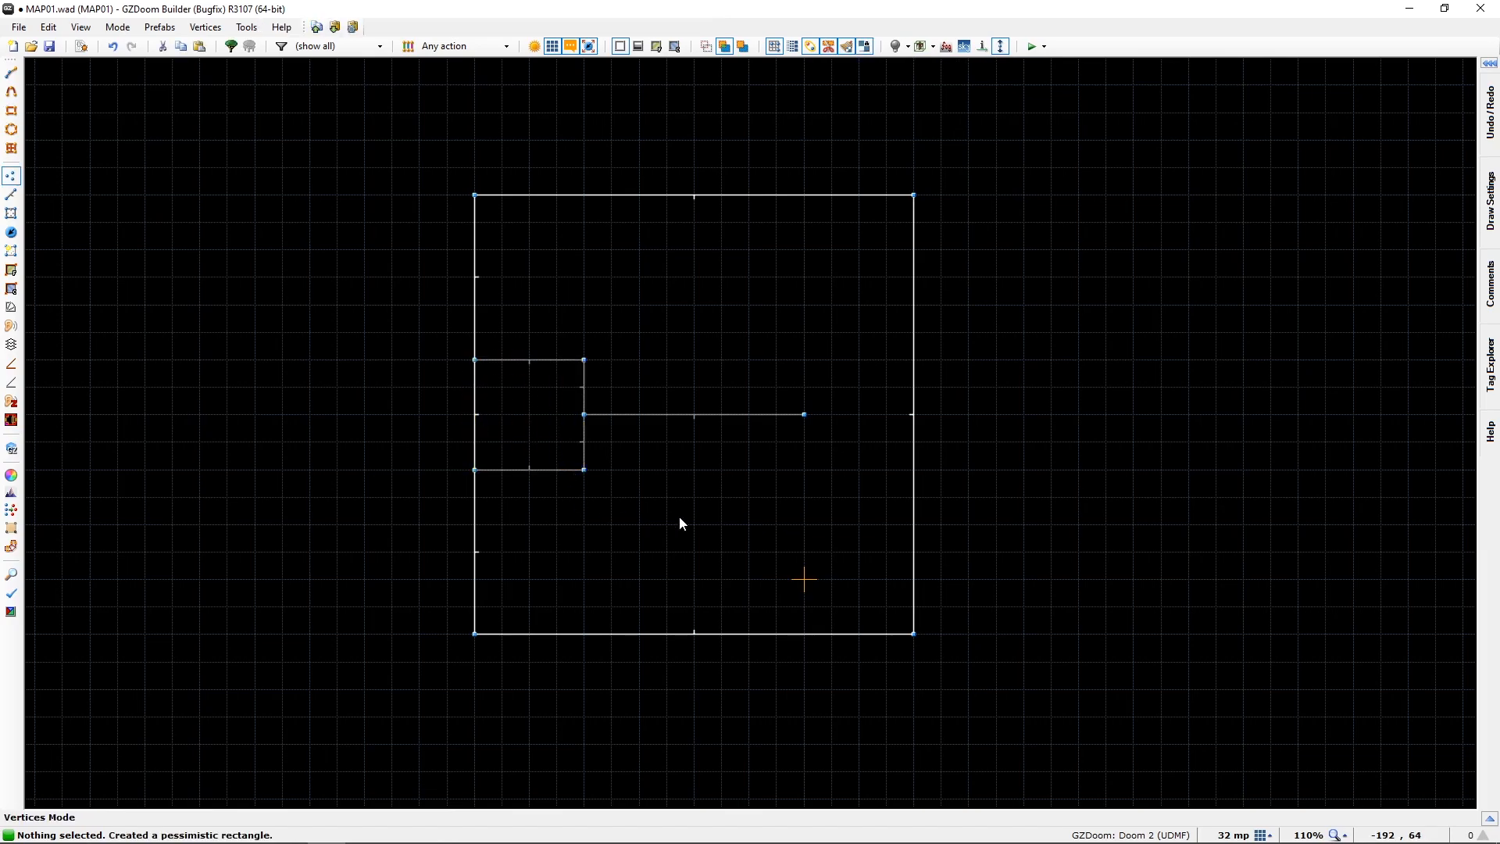
pyautogui.hotkey('ctrl', 'shift', 'd')
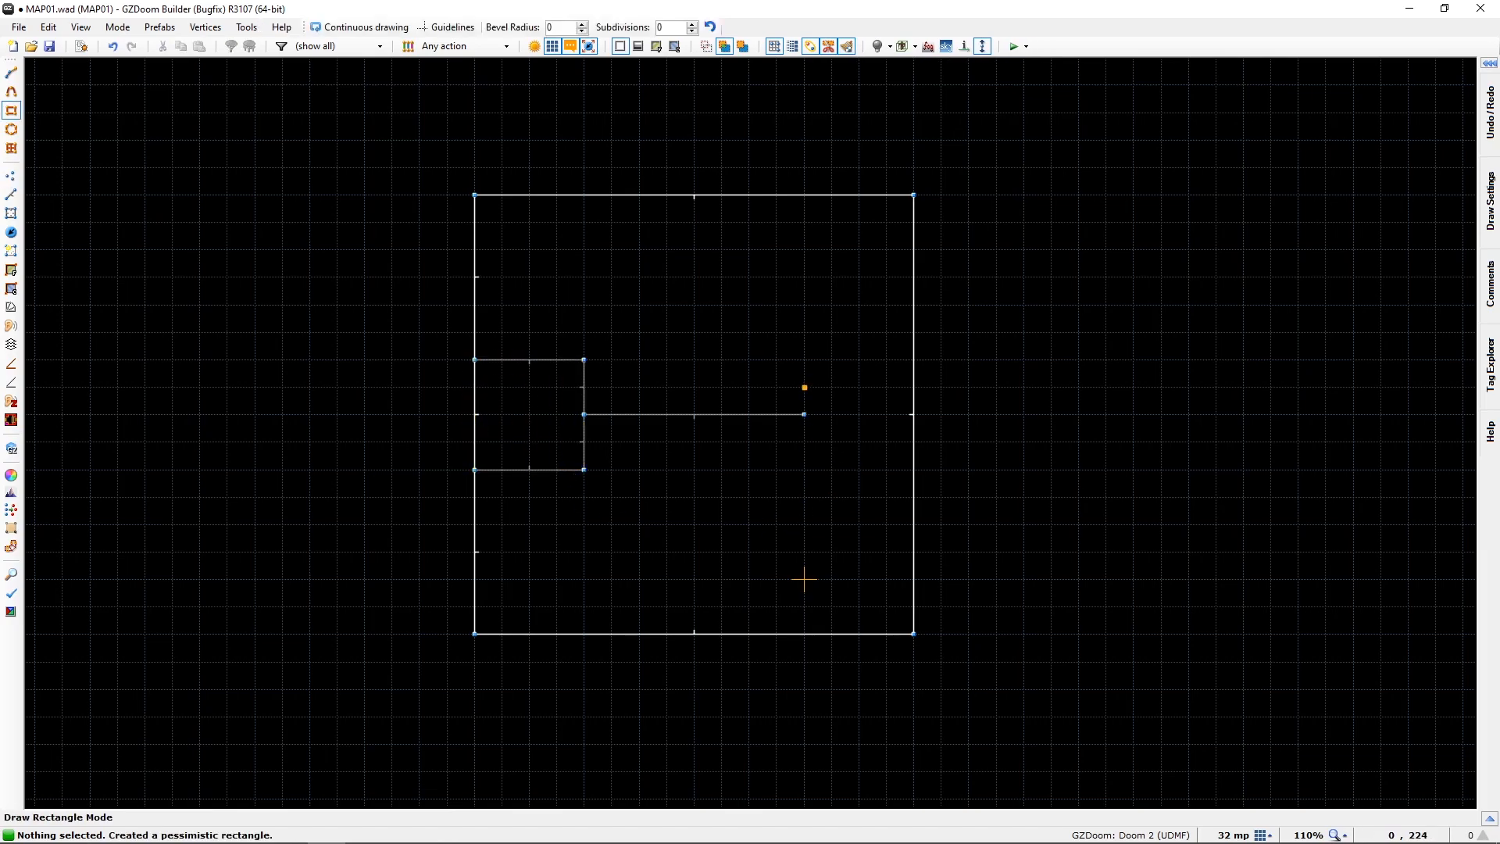
pyautogui.moveTo(805, 361); pyautogui.dragTo(914, 469)
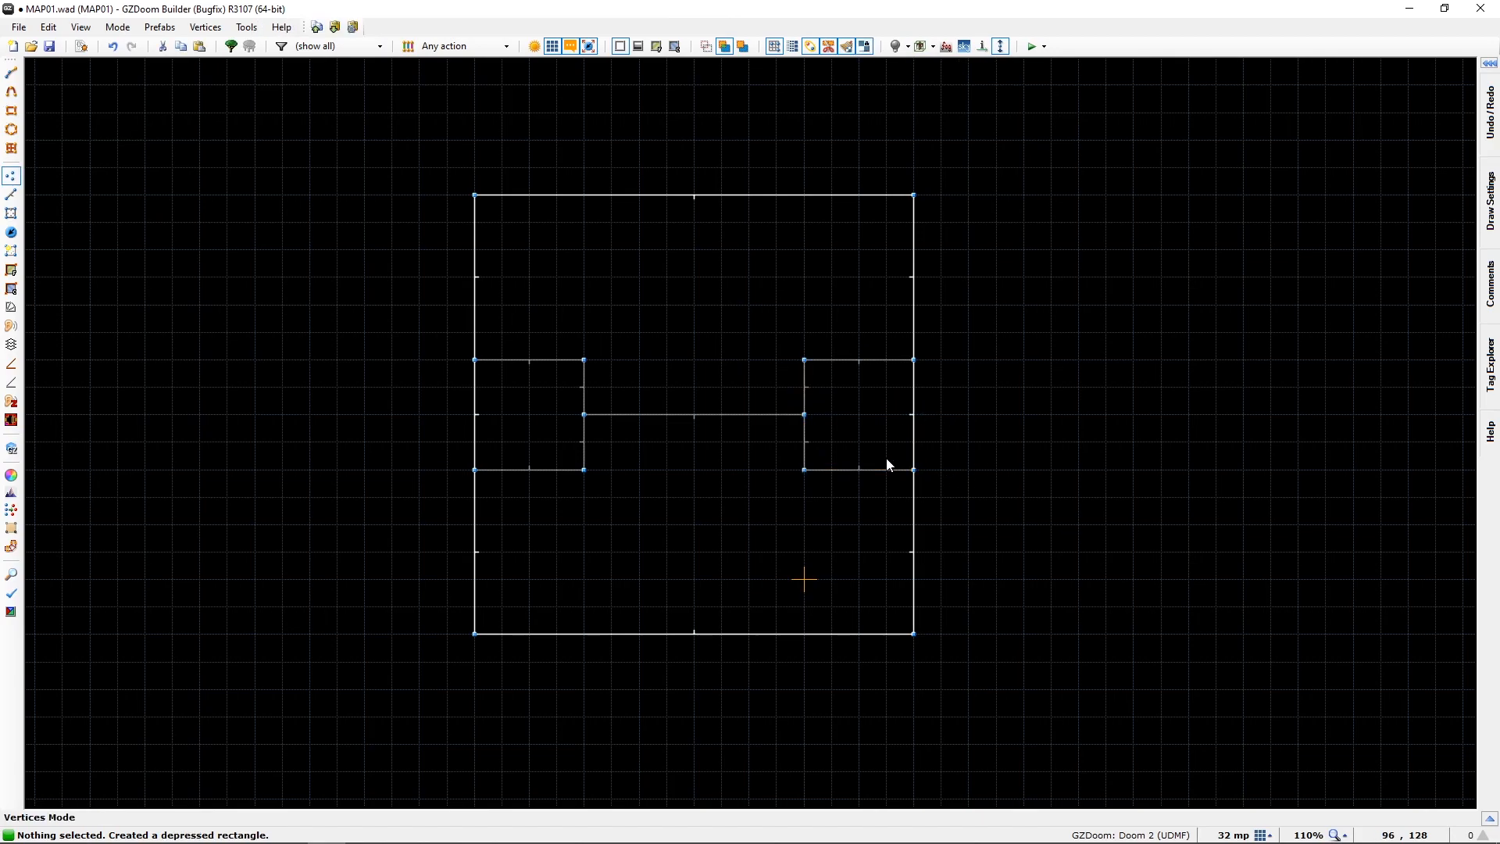
# Step: Delete the two small square sectors at the room's sides to leave a narrow passage
pyautogui.press('s')
pyautogui.press('Delete')
pyautogui.press('Delete')
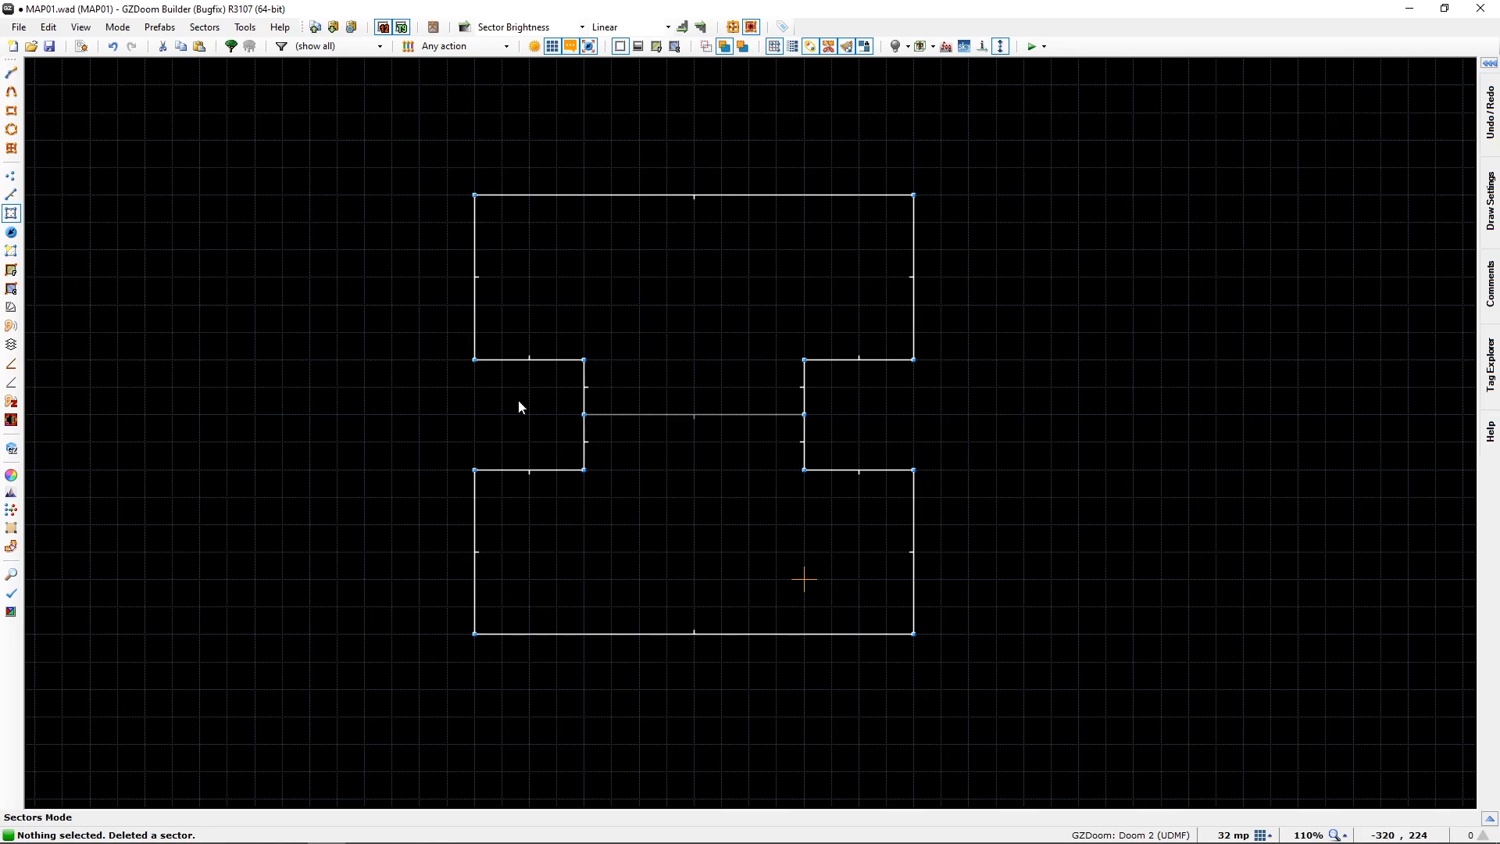
# Step: Show floor textures in the 2D view, and flood-fill the untextured walls with STARTAN2 in the 3D view
pyautogui.click(655, 47)
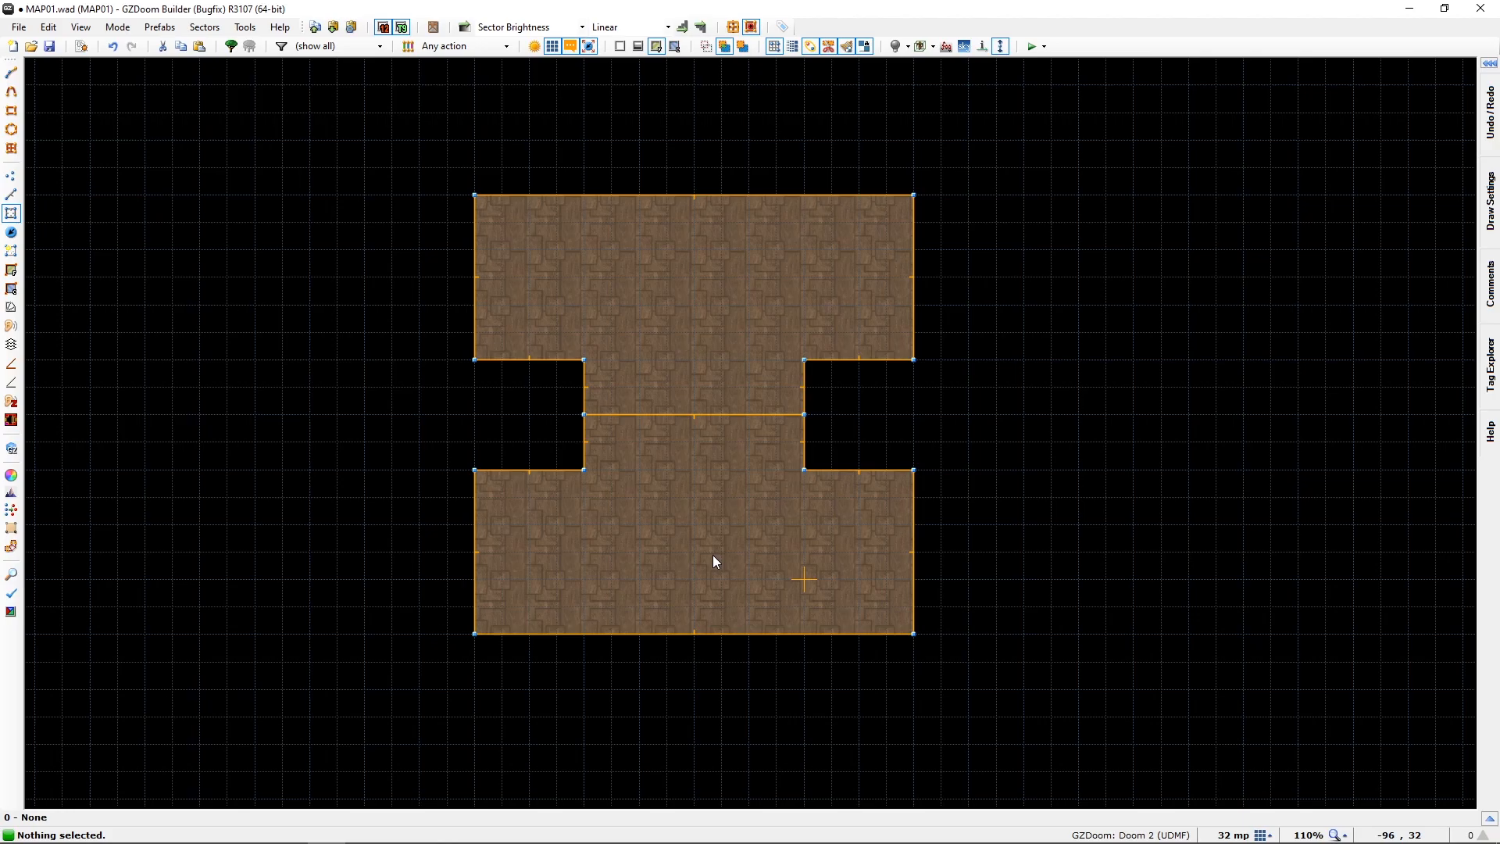
pyautogui.press('w')
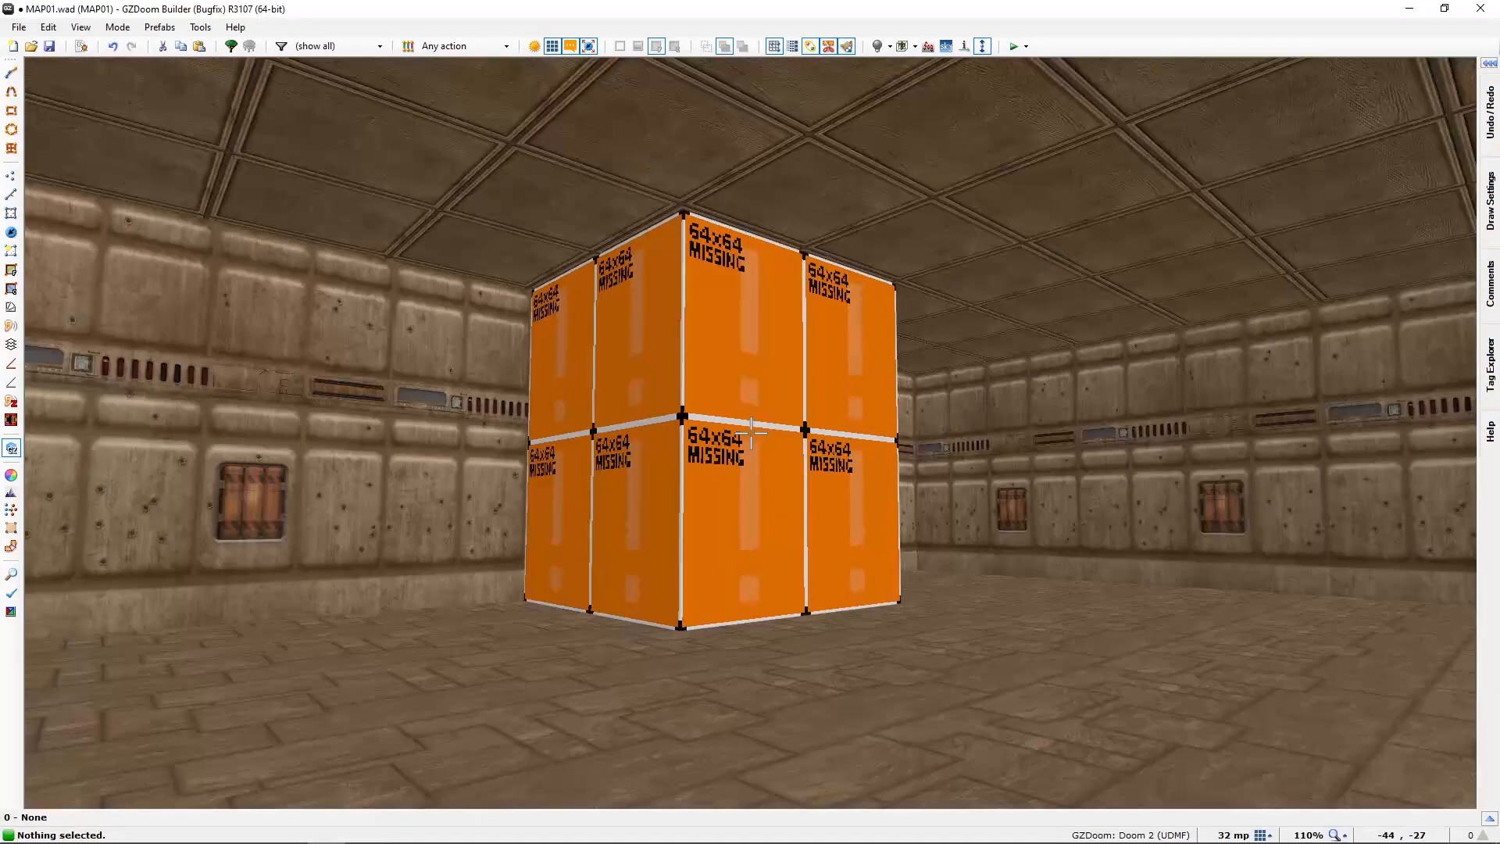
pyautogui.hotkey('ctrl', 'c')
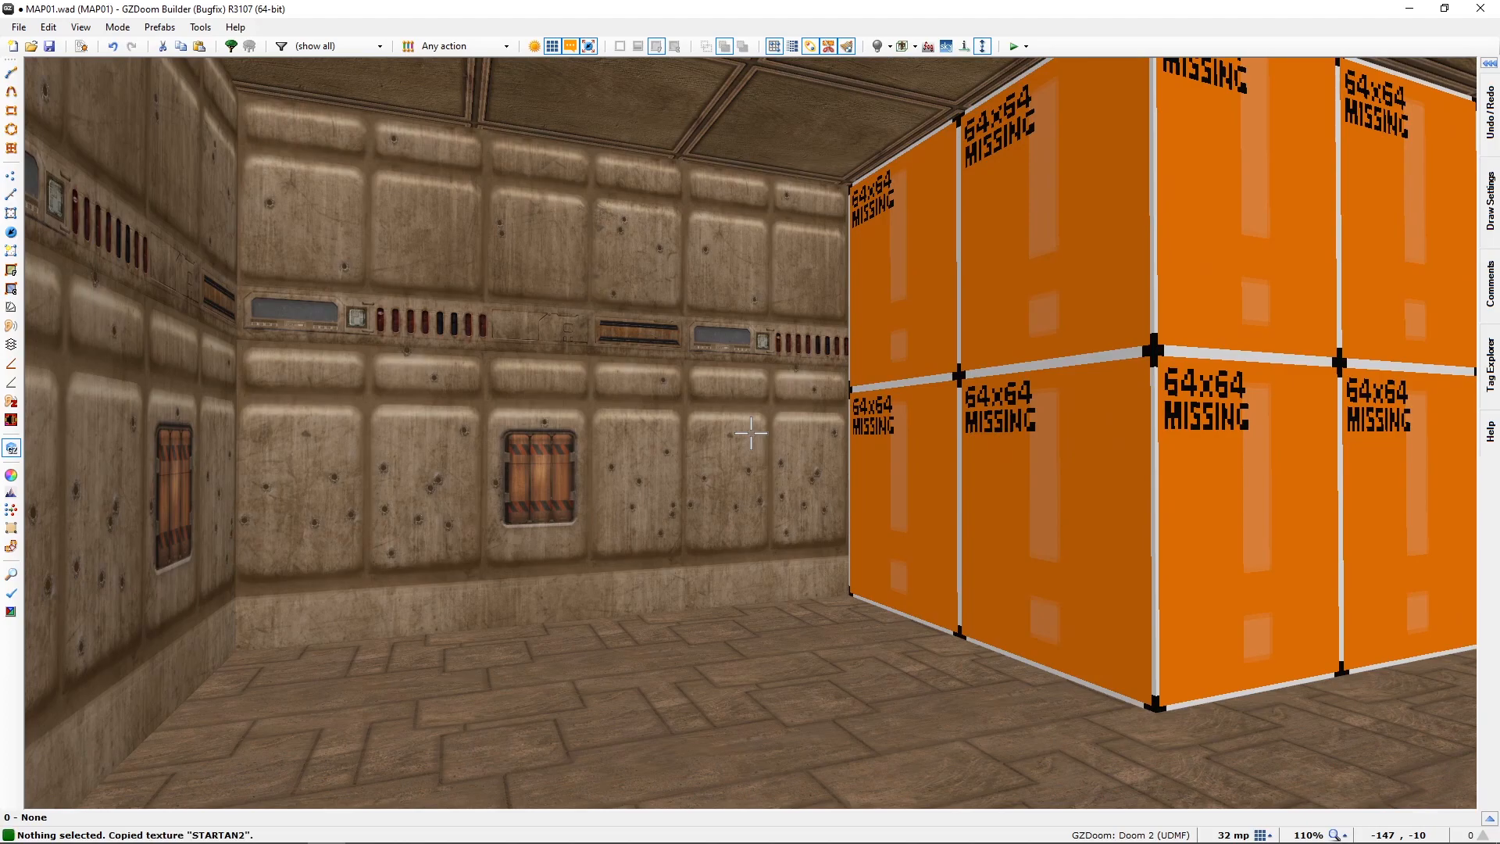
pyautogui.hotkey('ctrl', 'shift', 'v')
pyautogui.hotkey('ctrl', 'z')
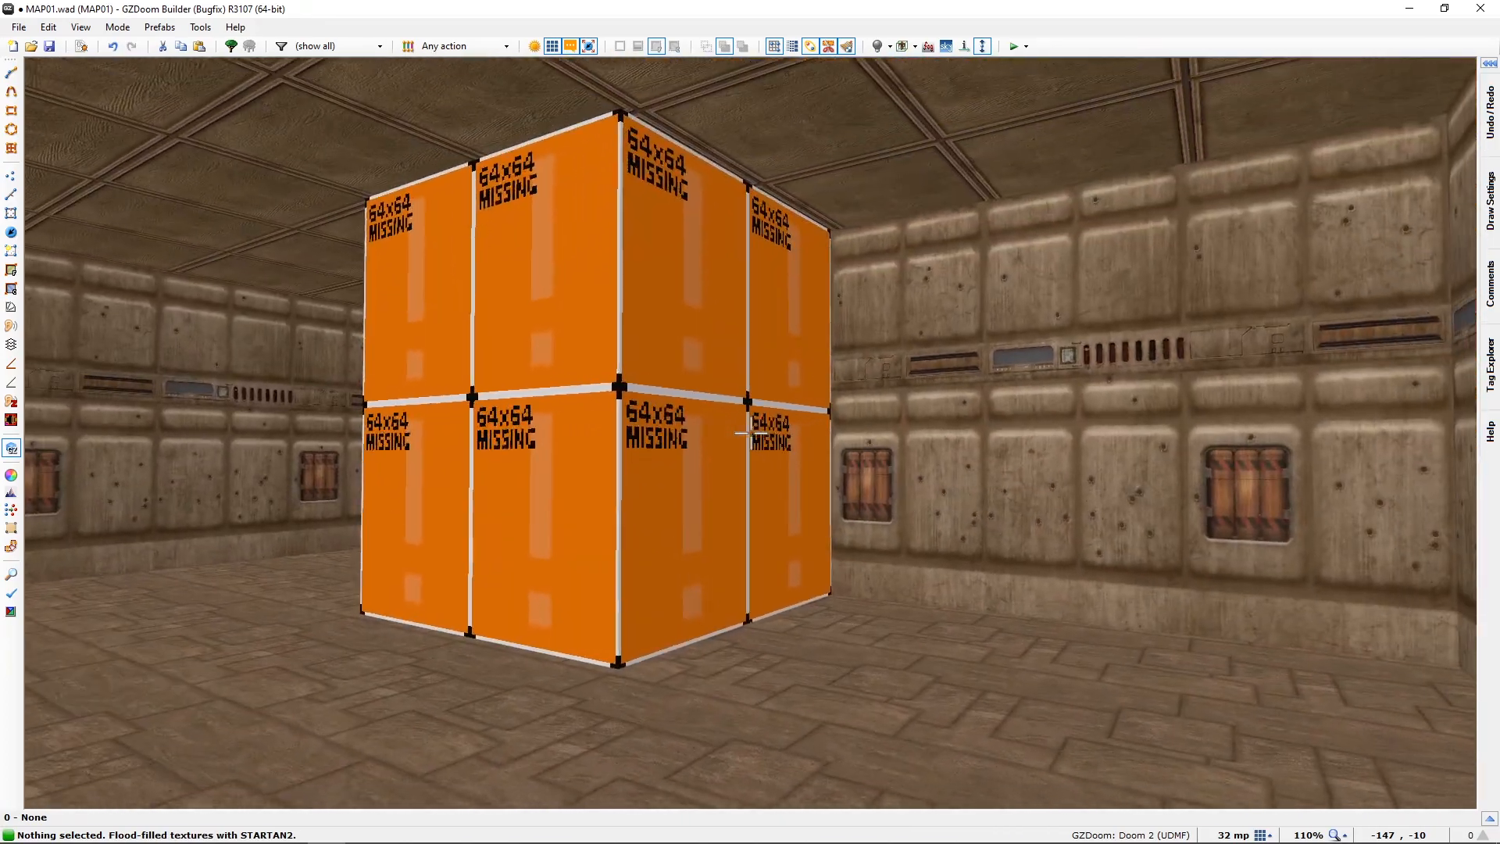
pyautogui.hotkey('ctrl', 'shift', 'v')
# Step: Auto-align the wall textures on both X and Y, and return to the 2D map view
pyautogui.press('w')
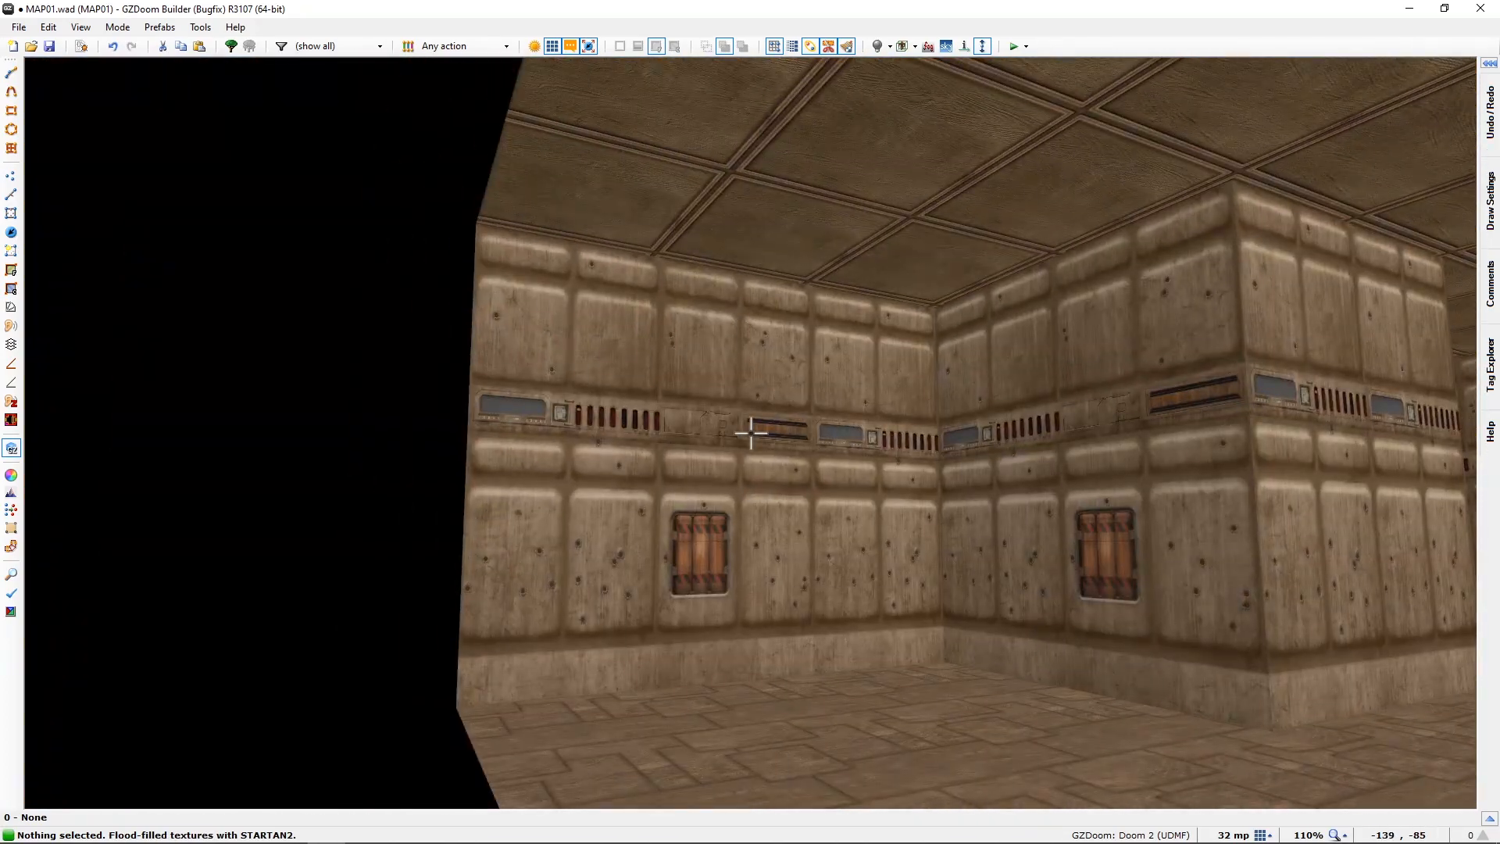
pyautogui.press('x')
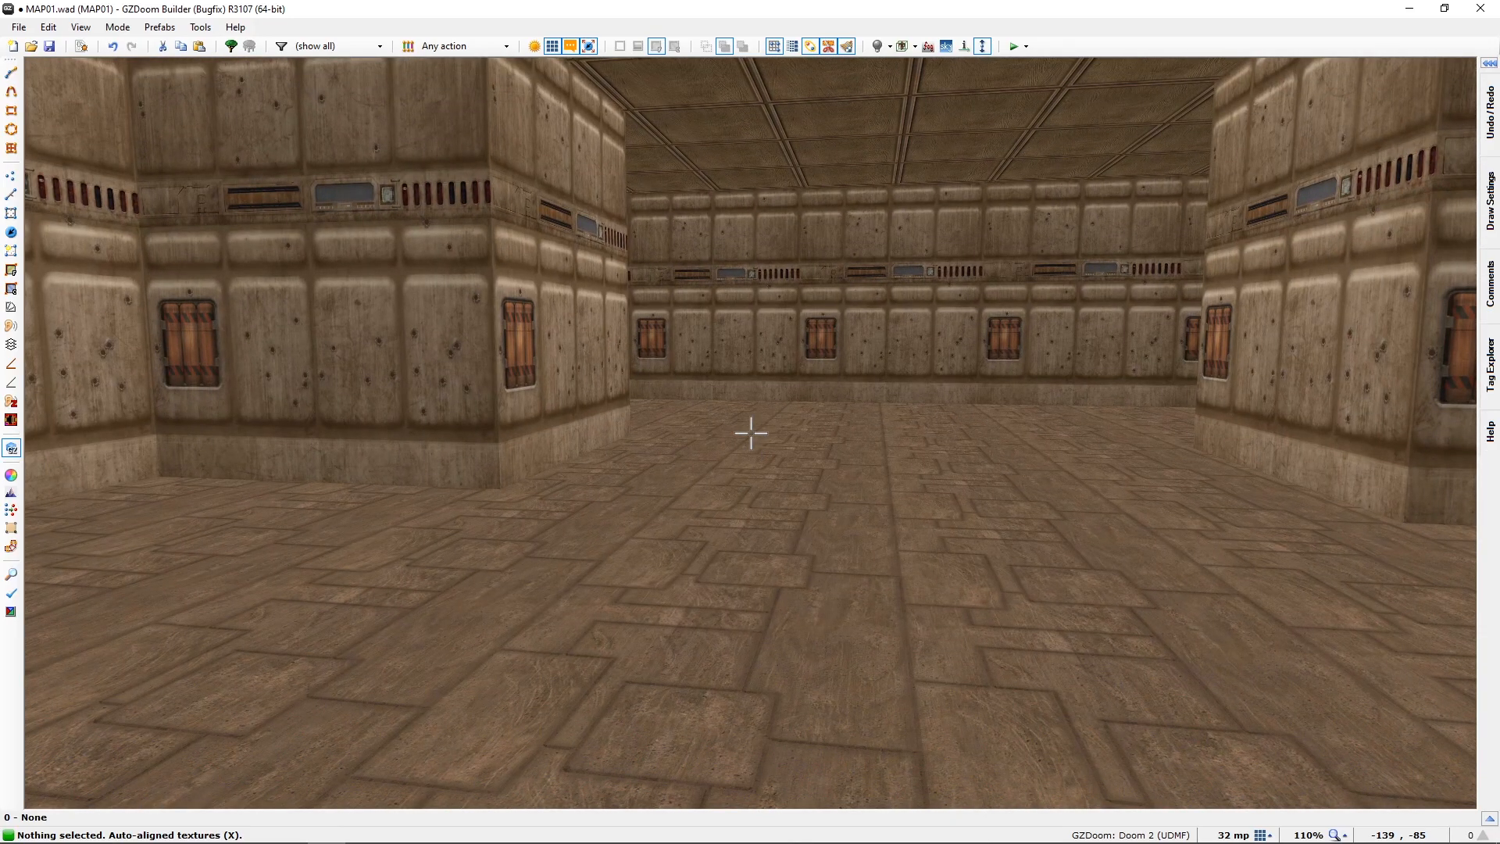
pyautogui.hotkey('ctrl', 'a')
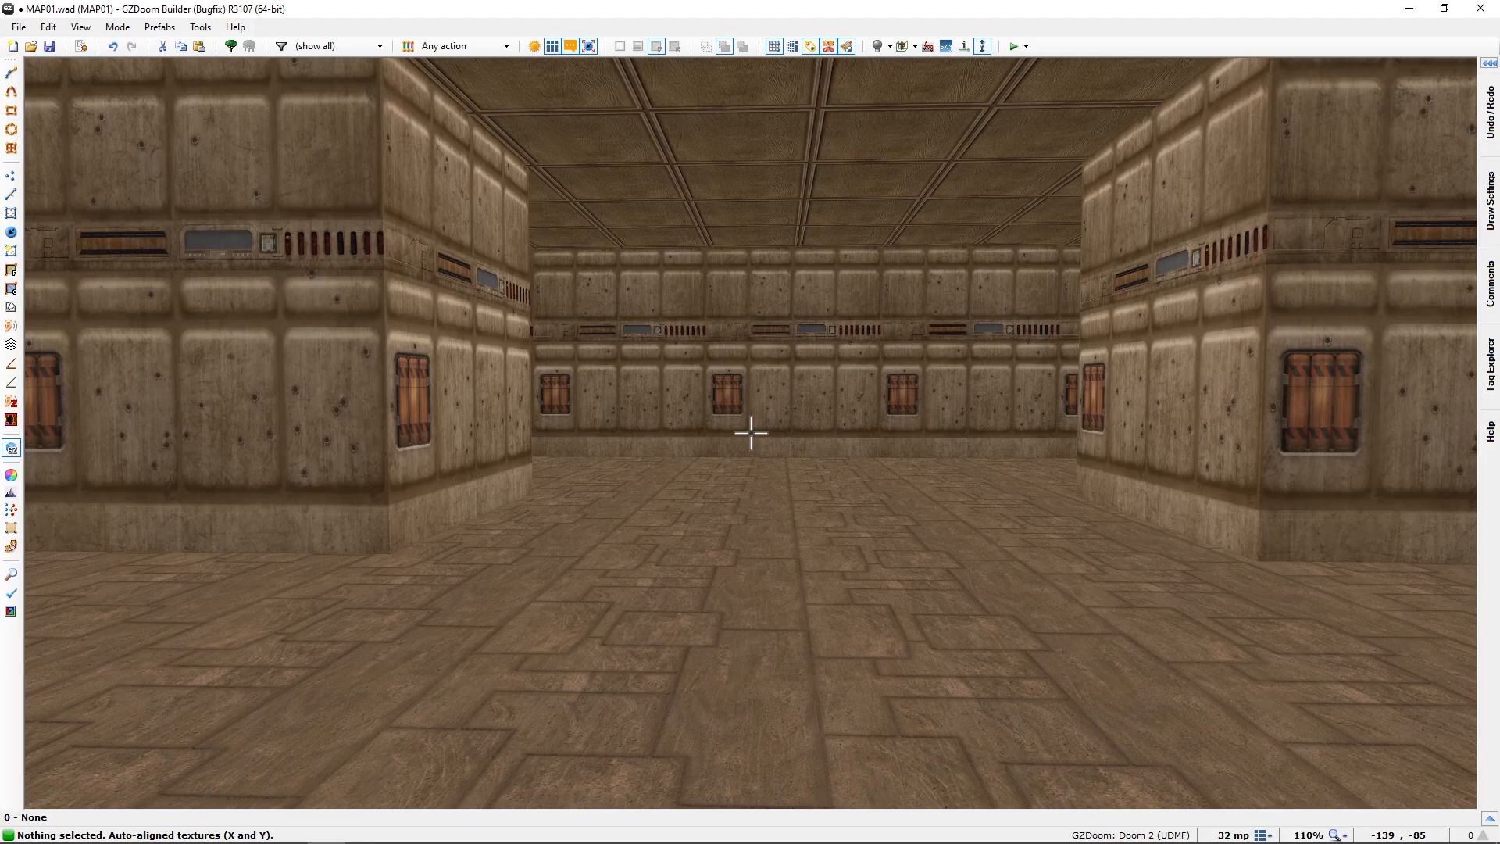
pyautogui.press('e')
pyautogui.press('e')
pyautogui.press('f')
pyautogui.press('q')
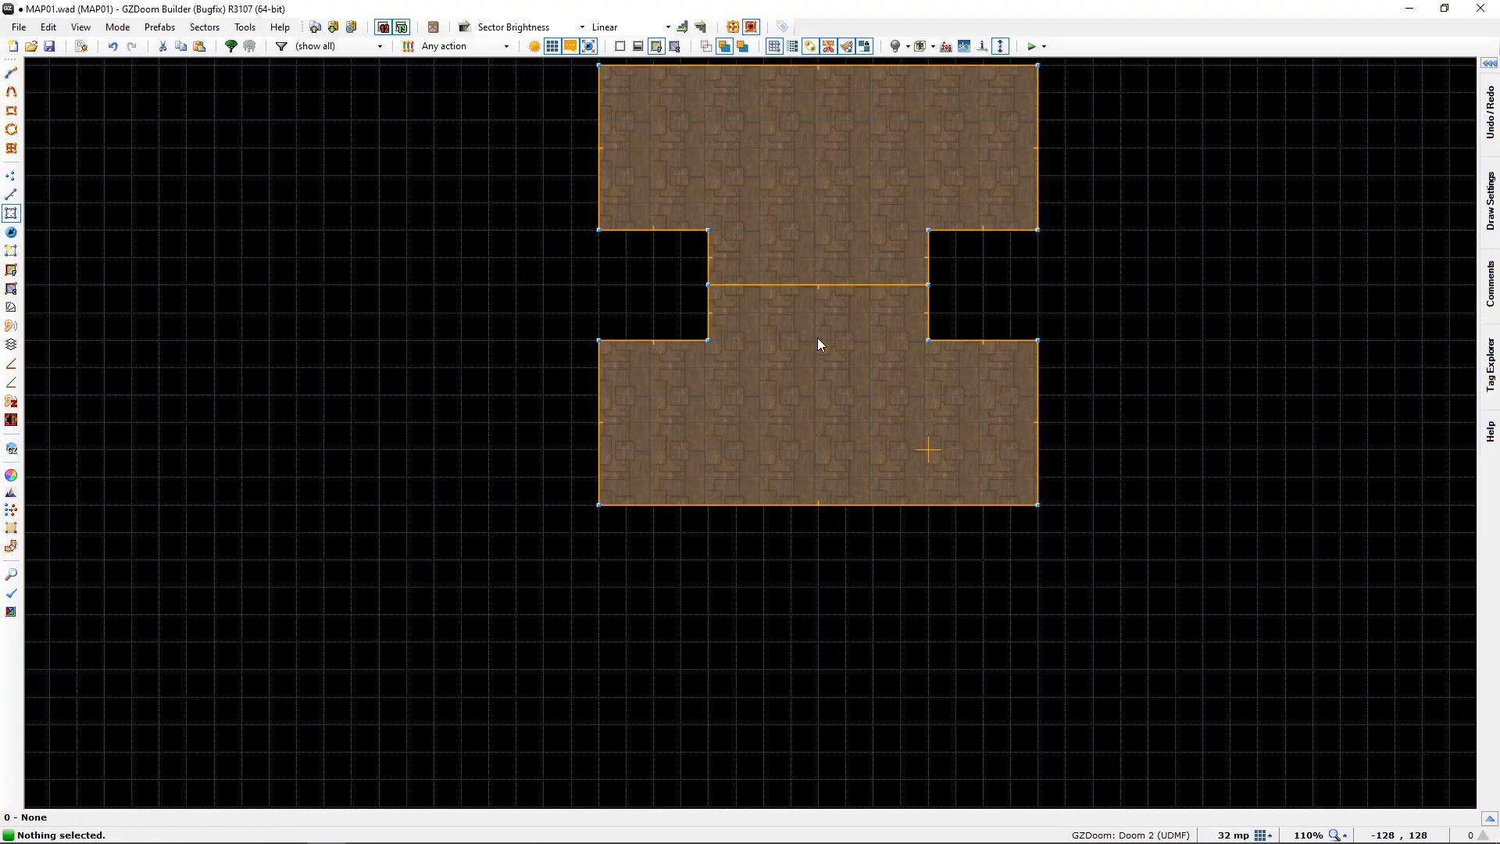
# Step: Set the front middle texture of the linedef dividing the two areas to ZRIONGLS from the smashudmf.pk3 textures
pyautogui.scroll(3, 622, 496)
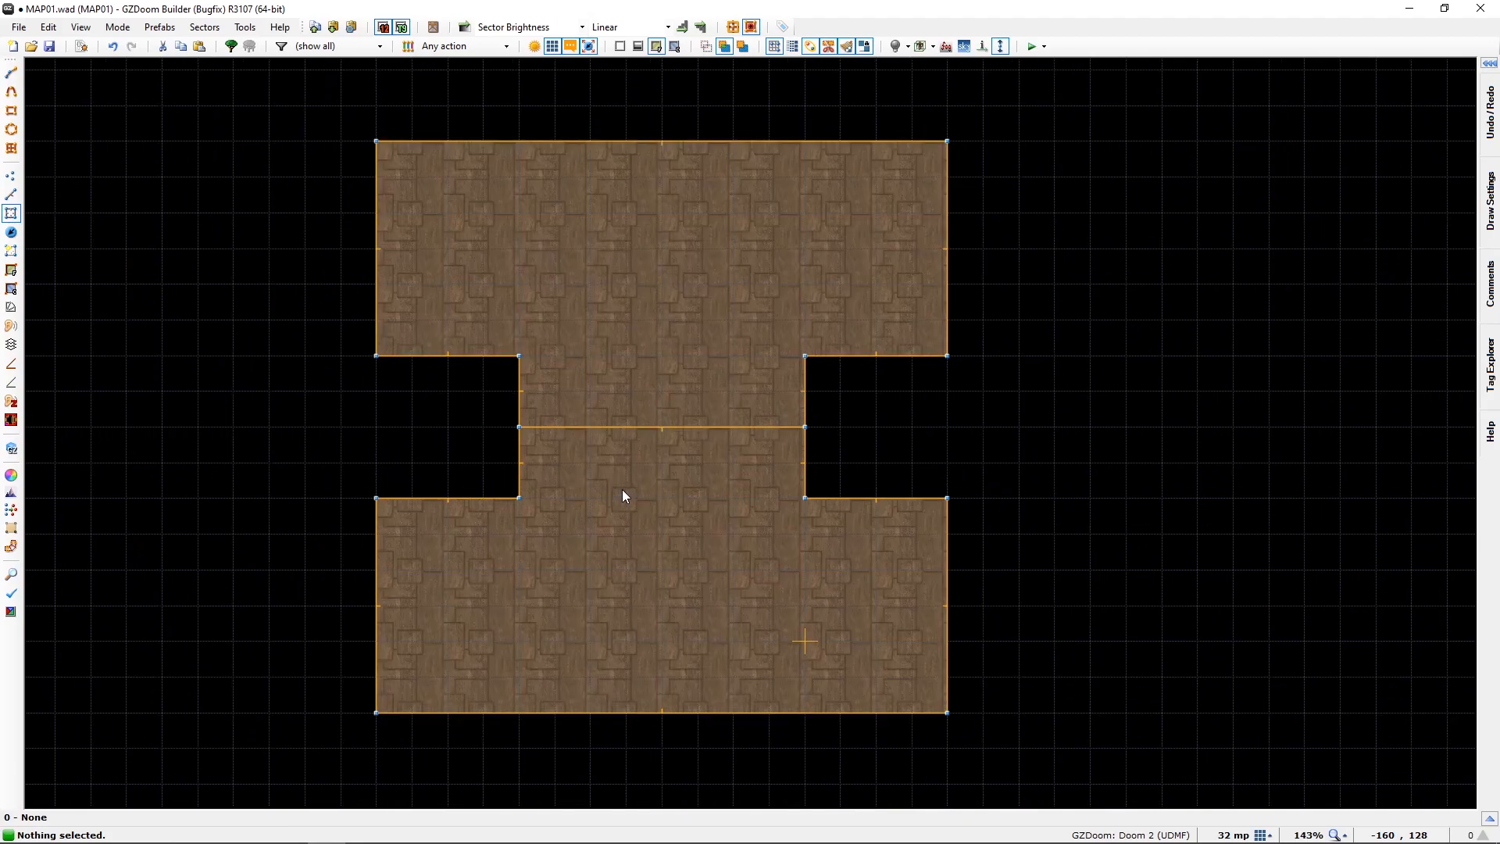
pyautogui.press('l')
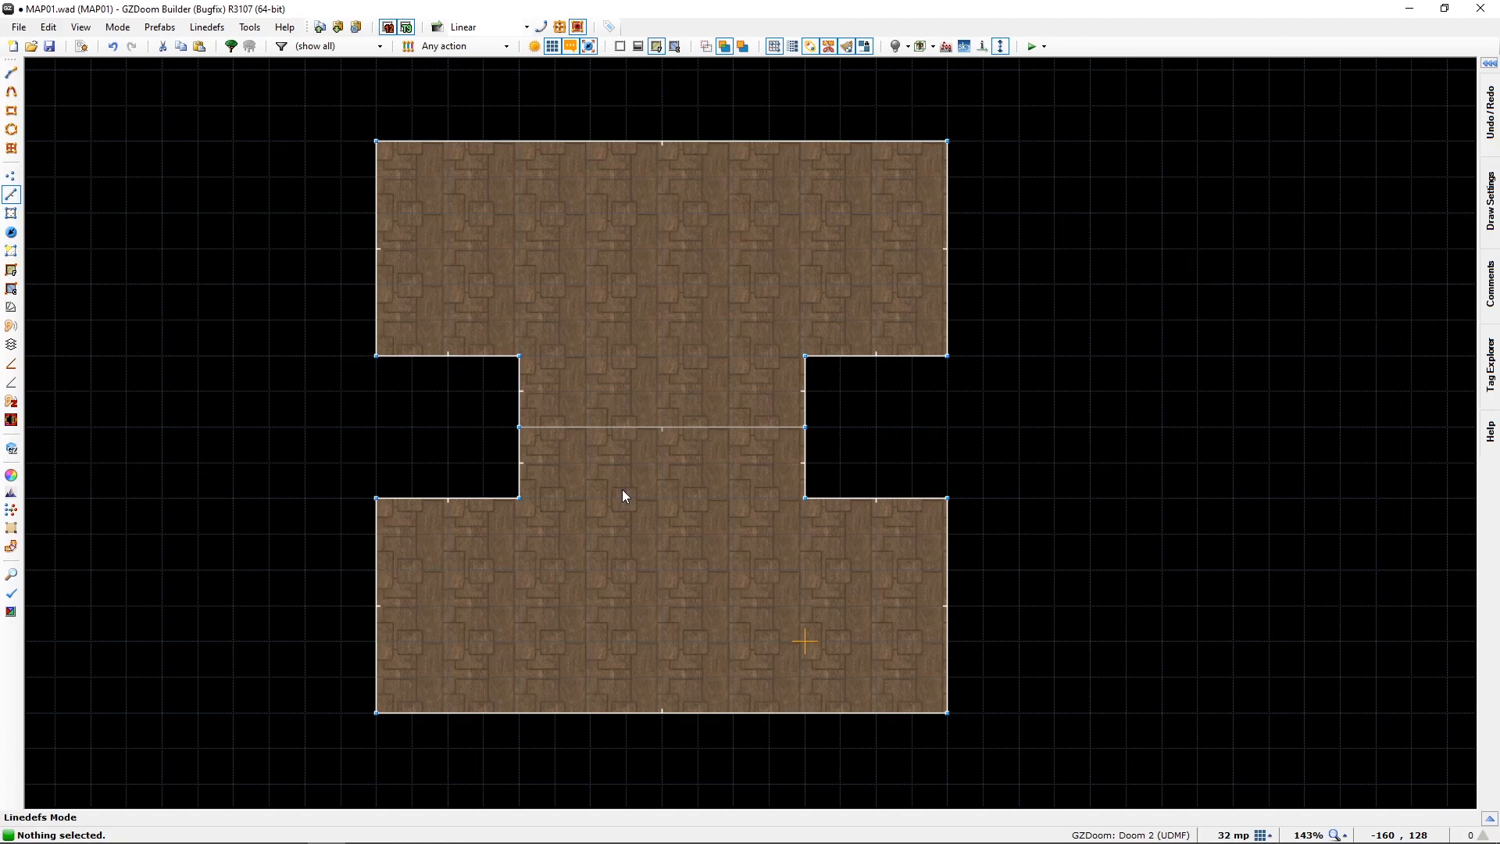
pyautogui.click(677, 427)
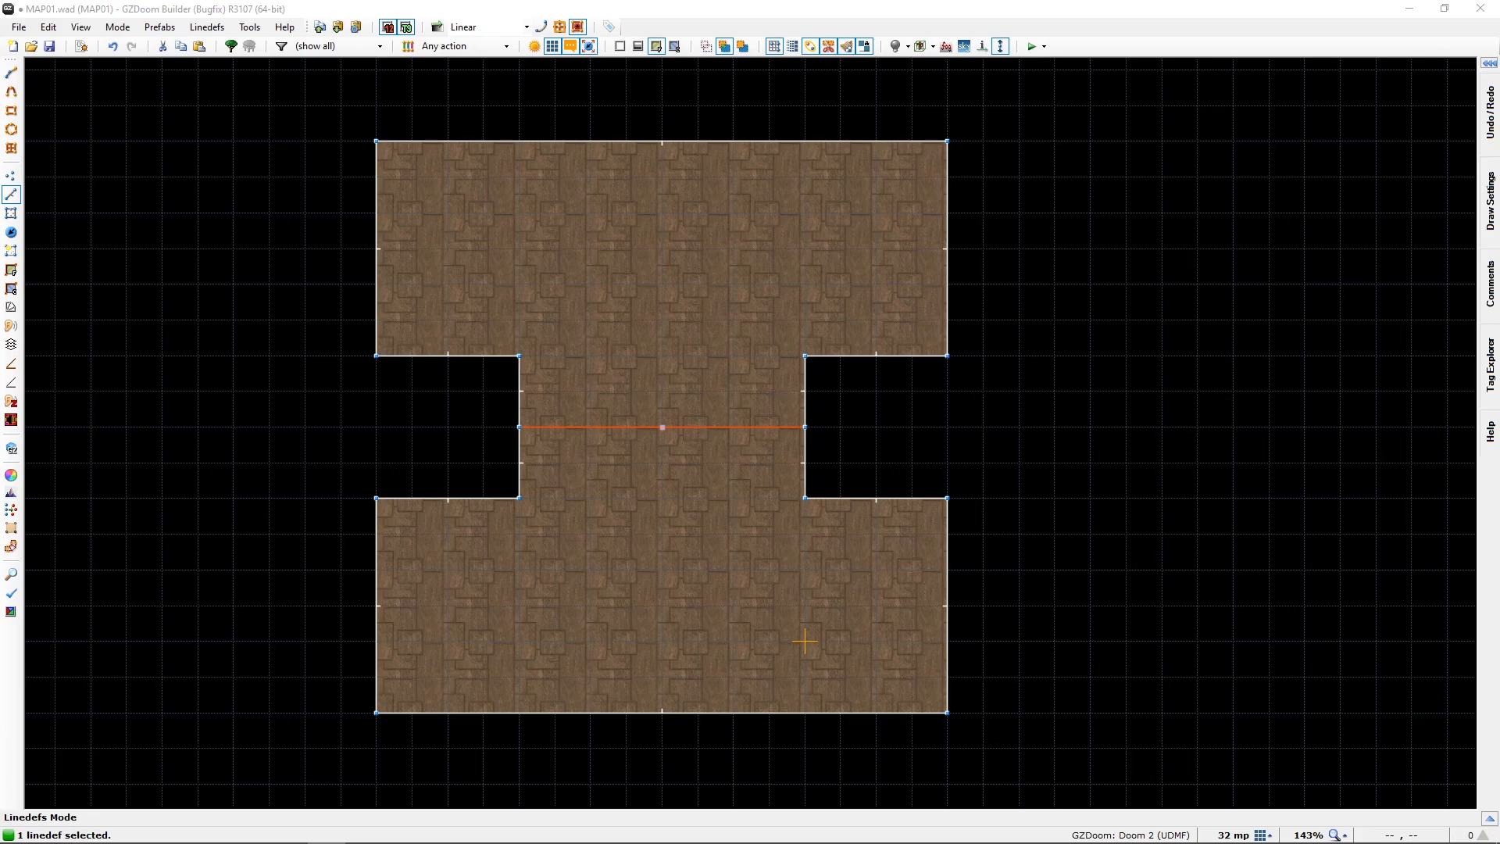
pyautogui.moveTo(1499, 50); pyautogui.dragTo(586, 120)
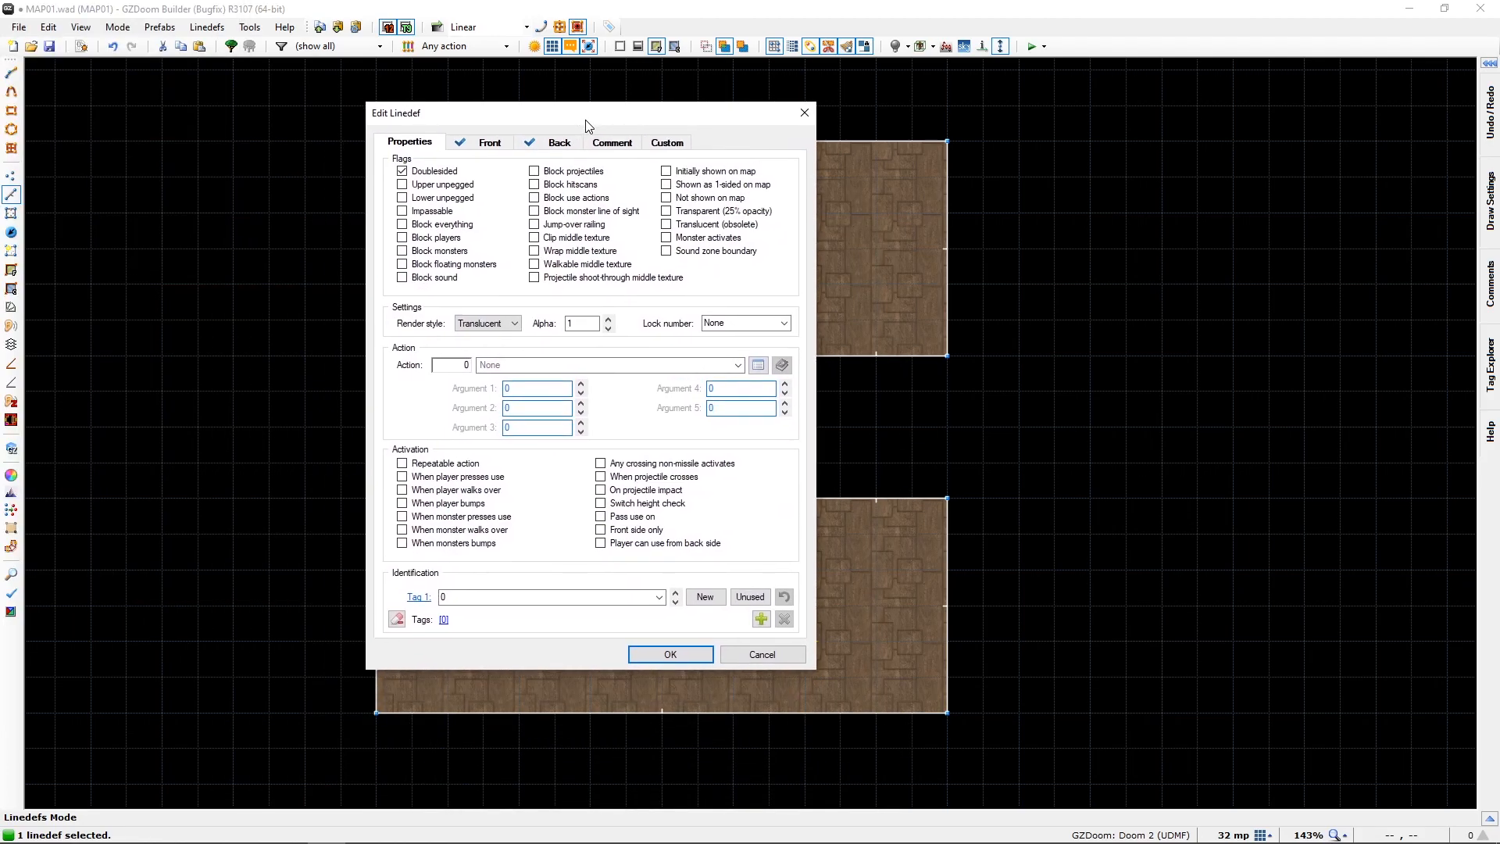
pyautogui.click(497, 148)
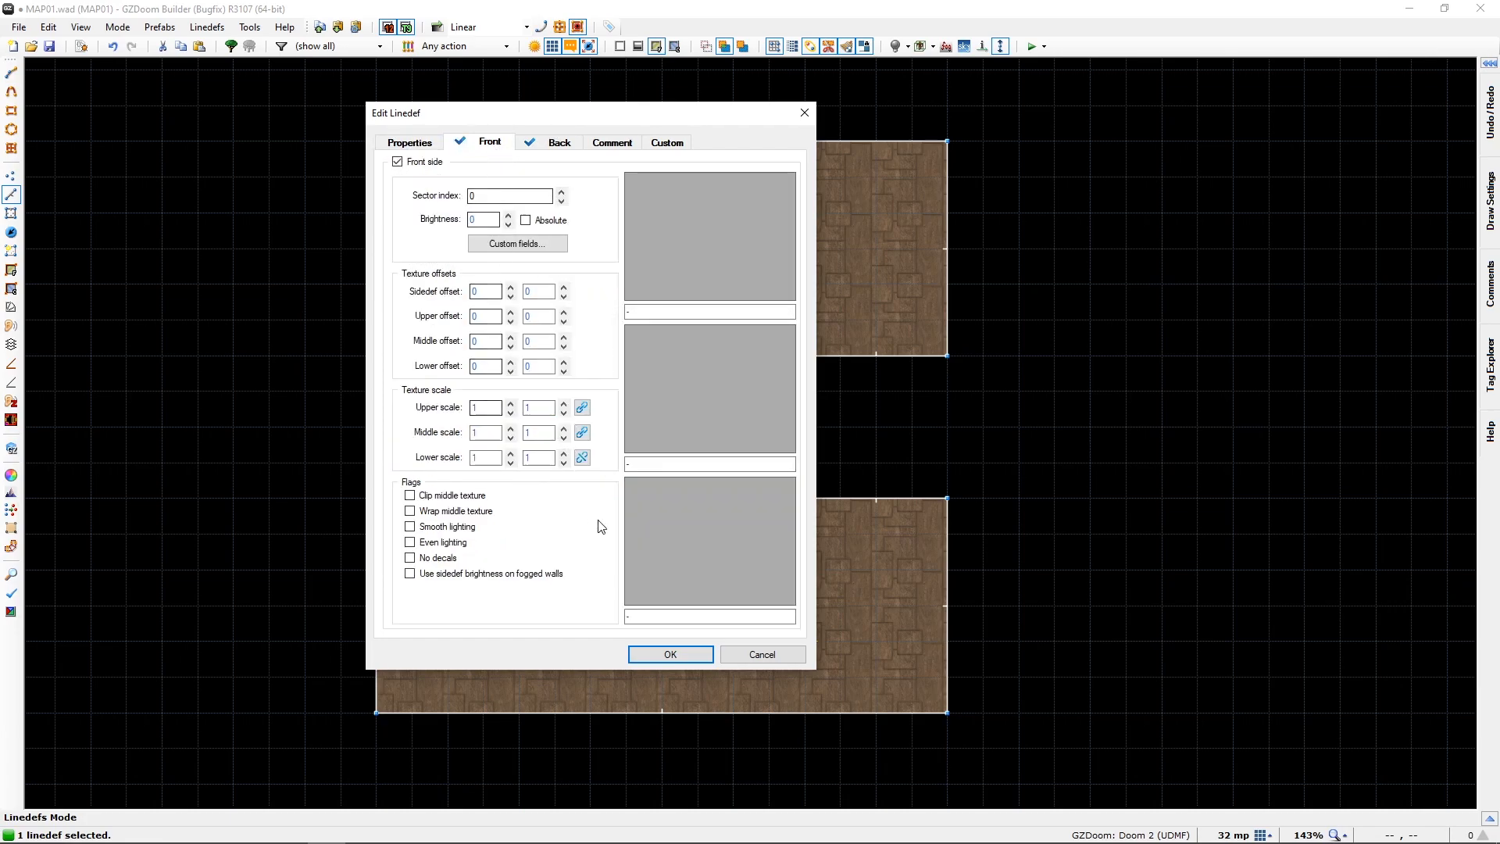
pyautogui.click(722, 396)
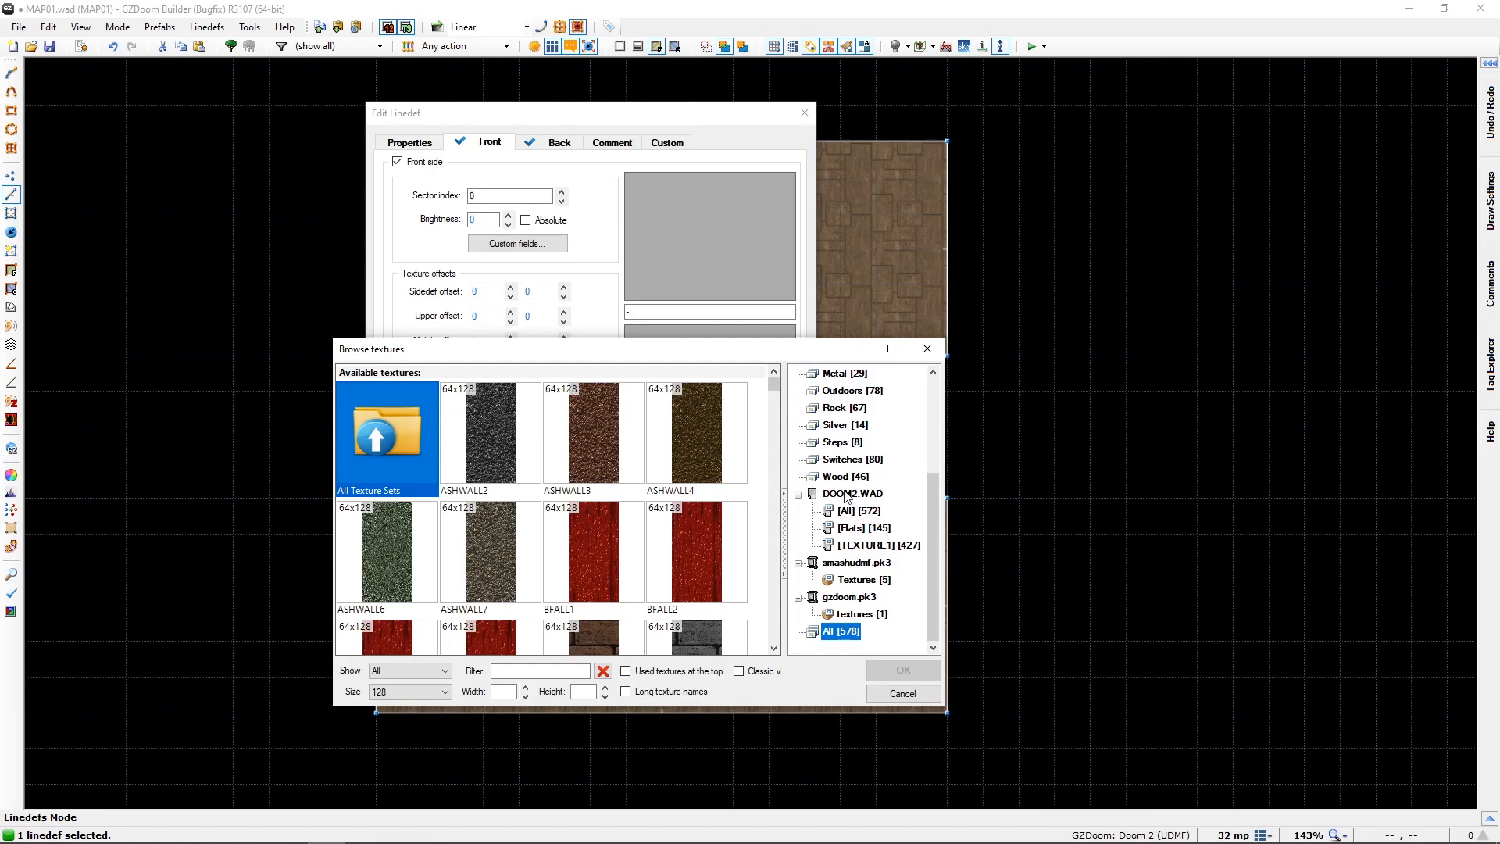
pyautogui.click(857, 583)
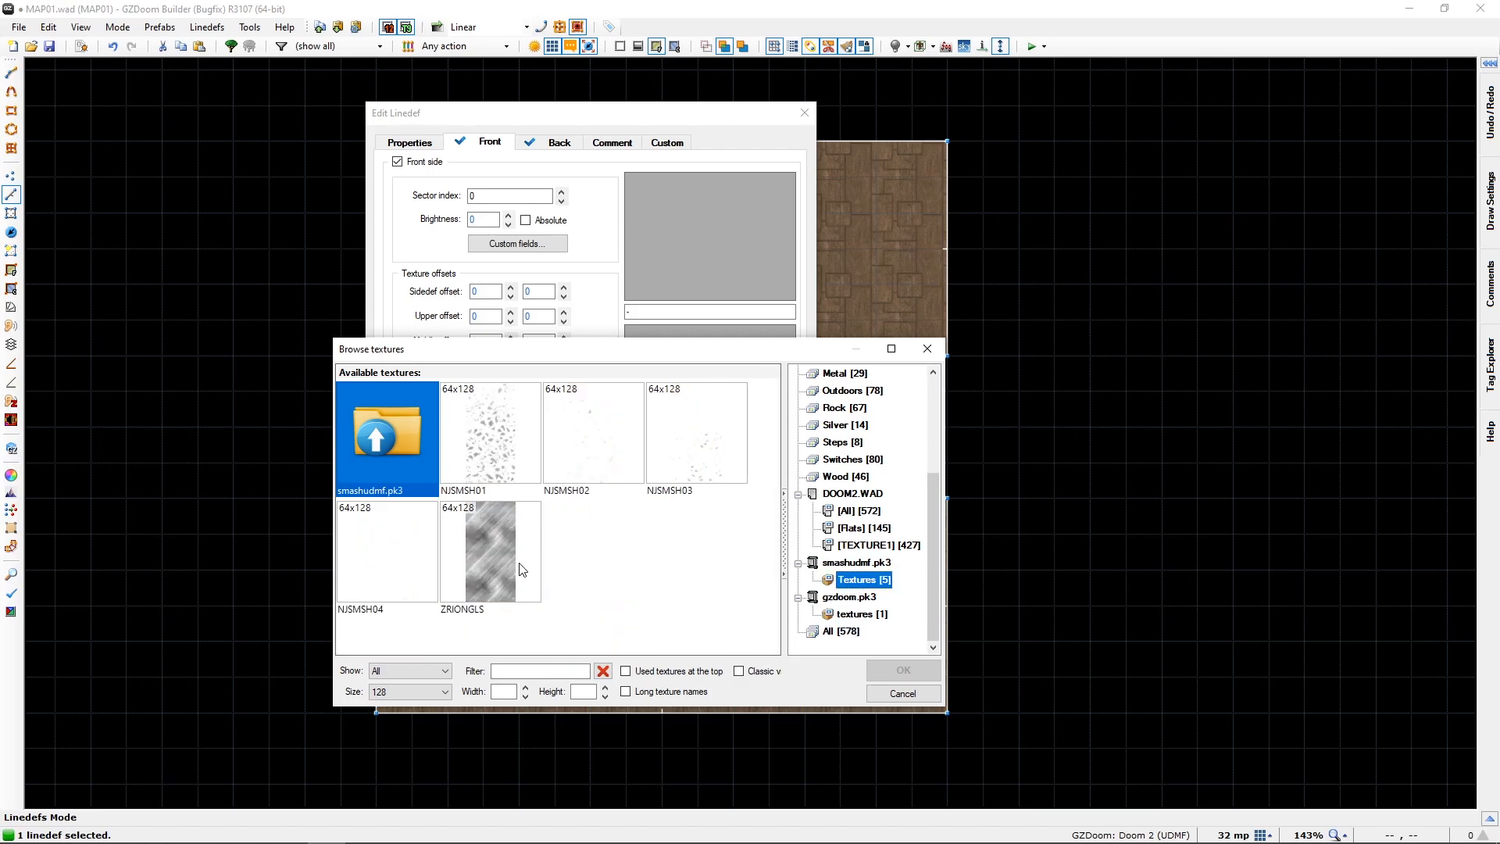
pyautogui.click(517, 561)
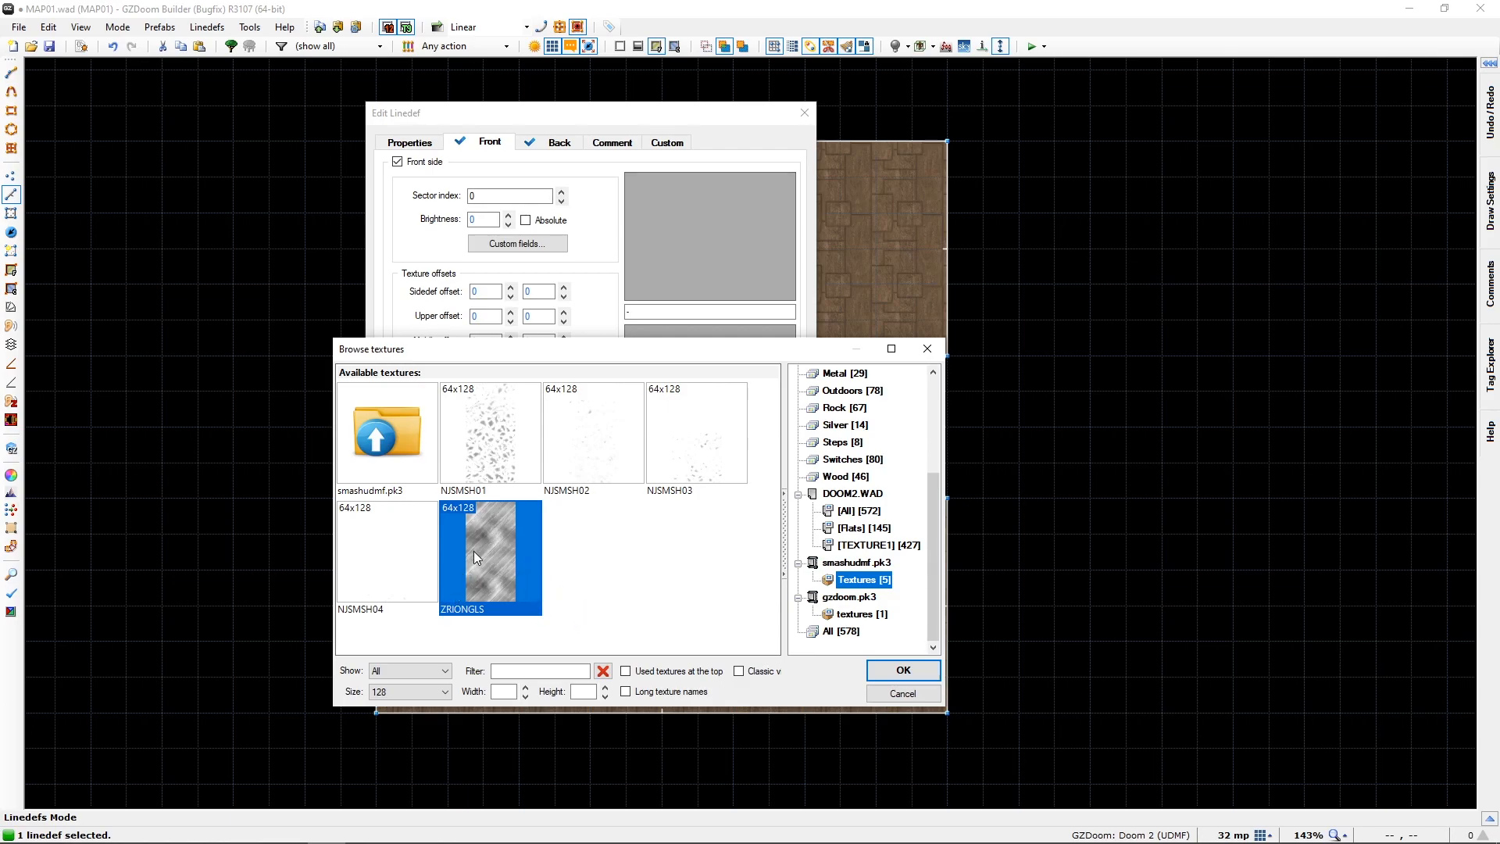
pyautogui.click(908, 672)
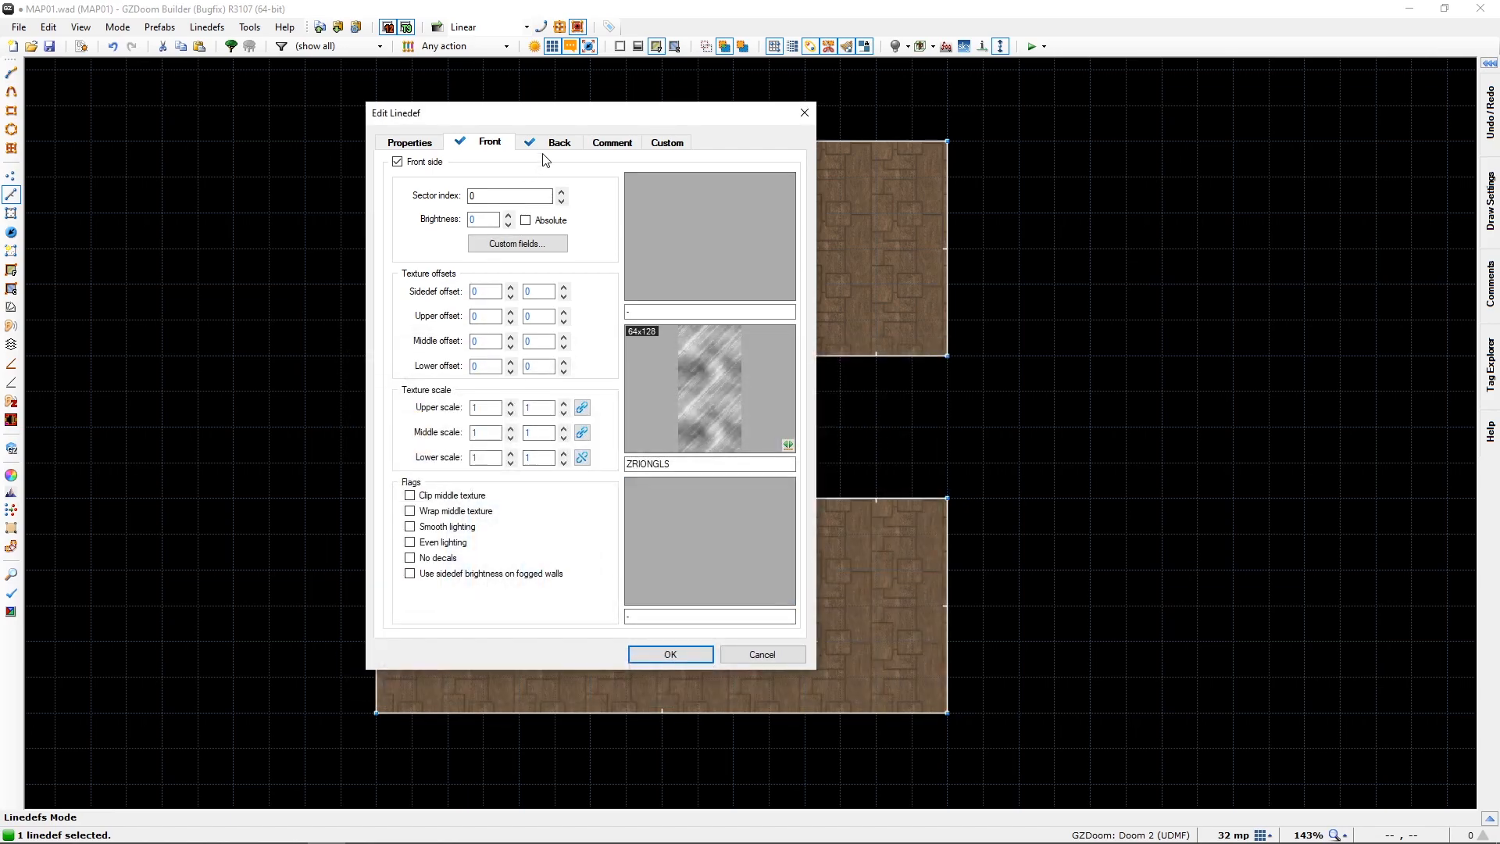
# Step: Copy the texture name ZRIONGLS to the back side's middle texture and apply the linedef changes
pyautogui.doubleClick(686, 464)
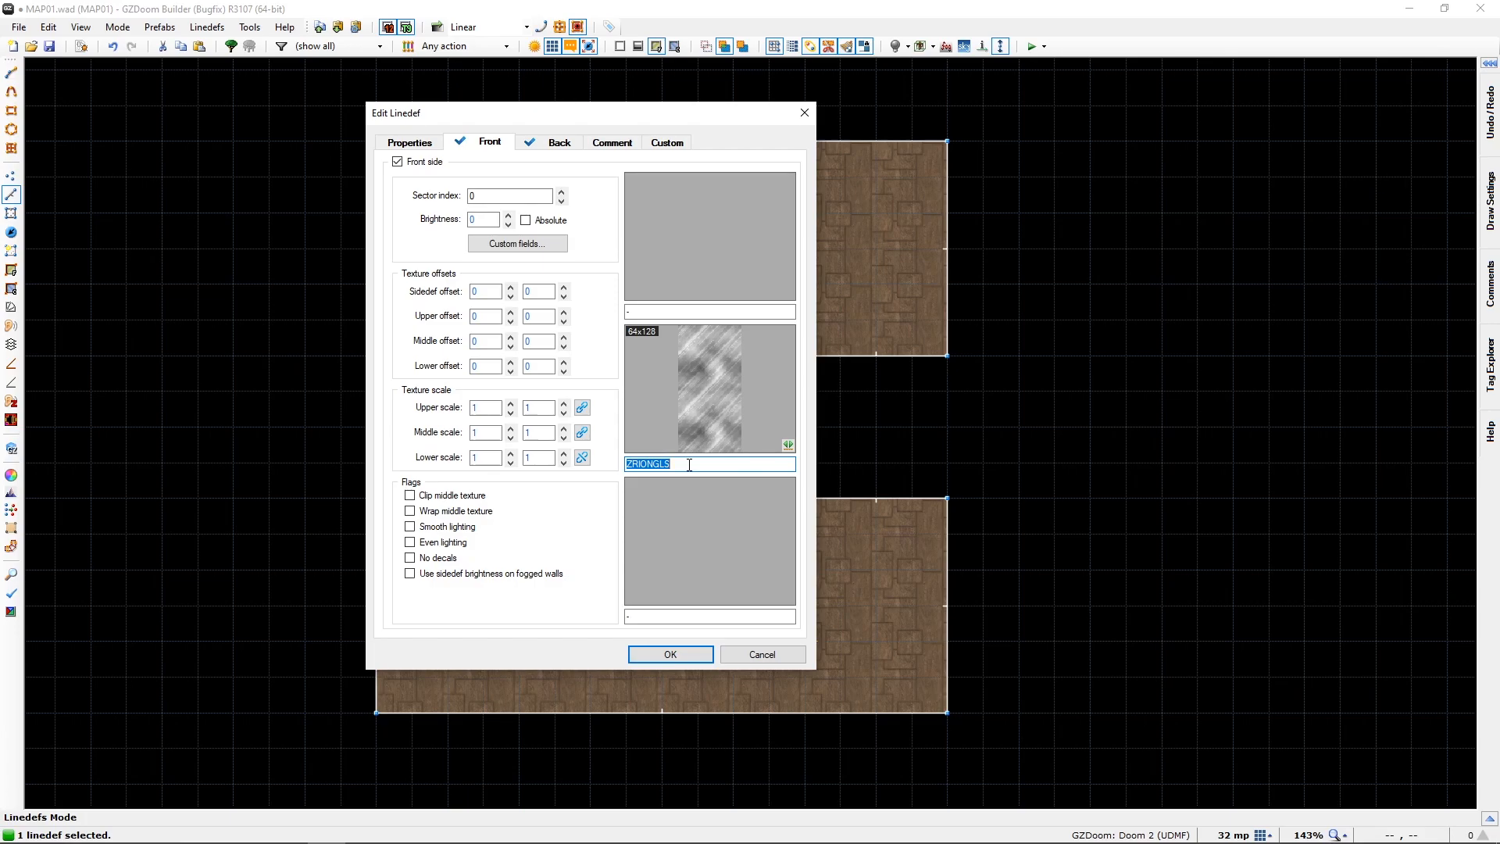
pyautogui.click(556, 143)
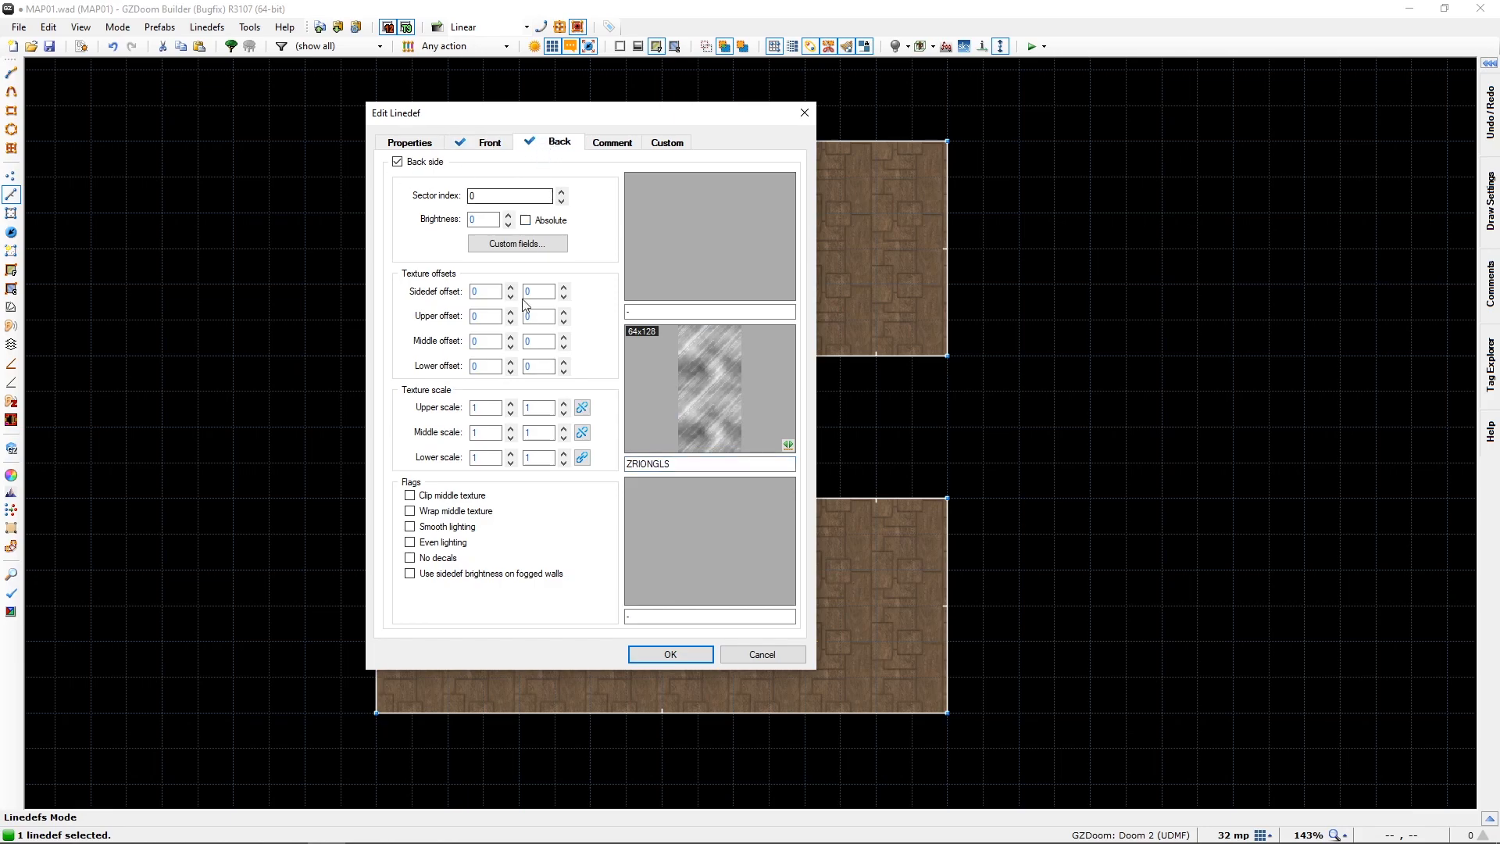
pyautogui.click(647, 465)
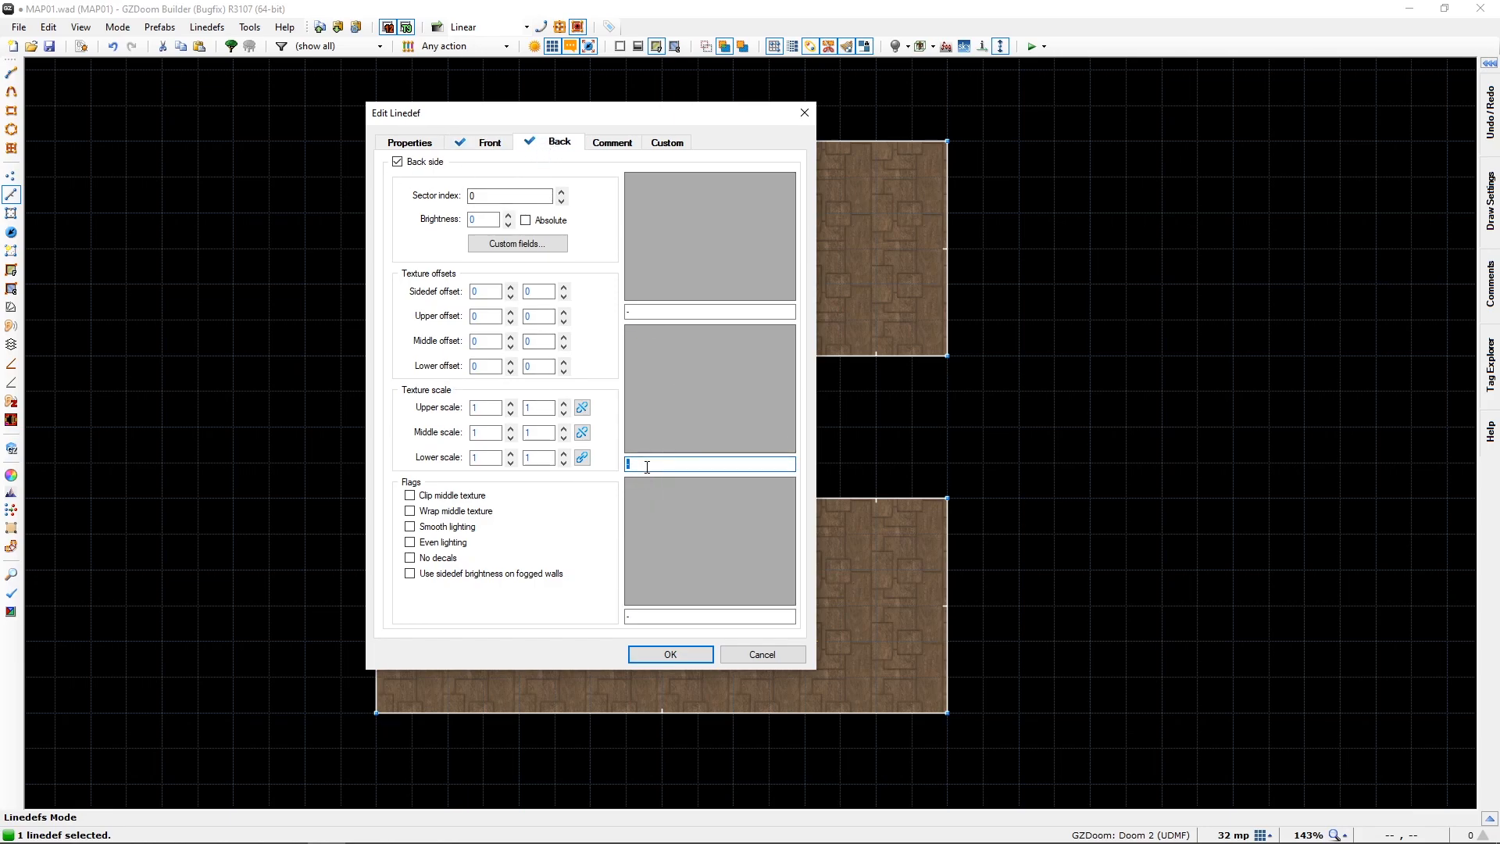
pyautogui.write('ZRIONGLS')
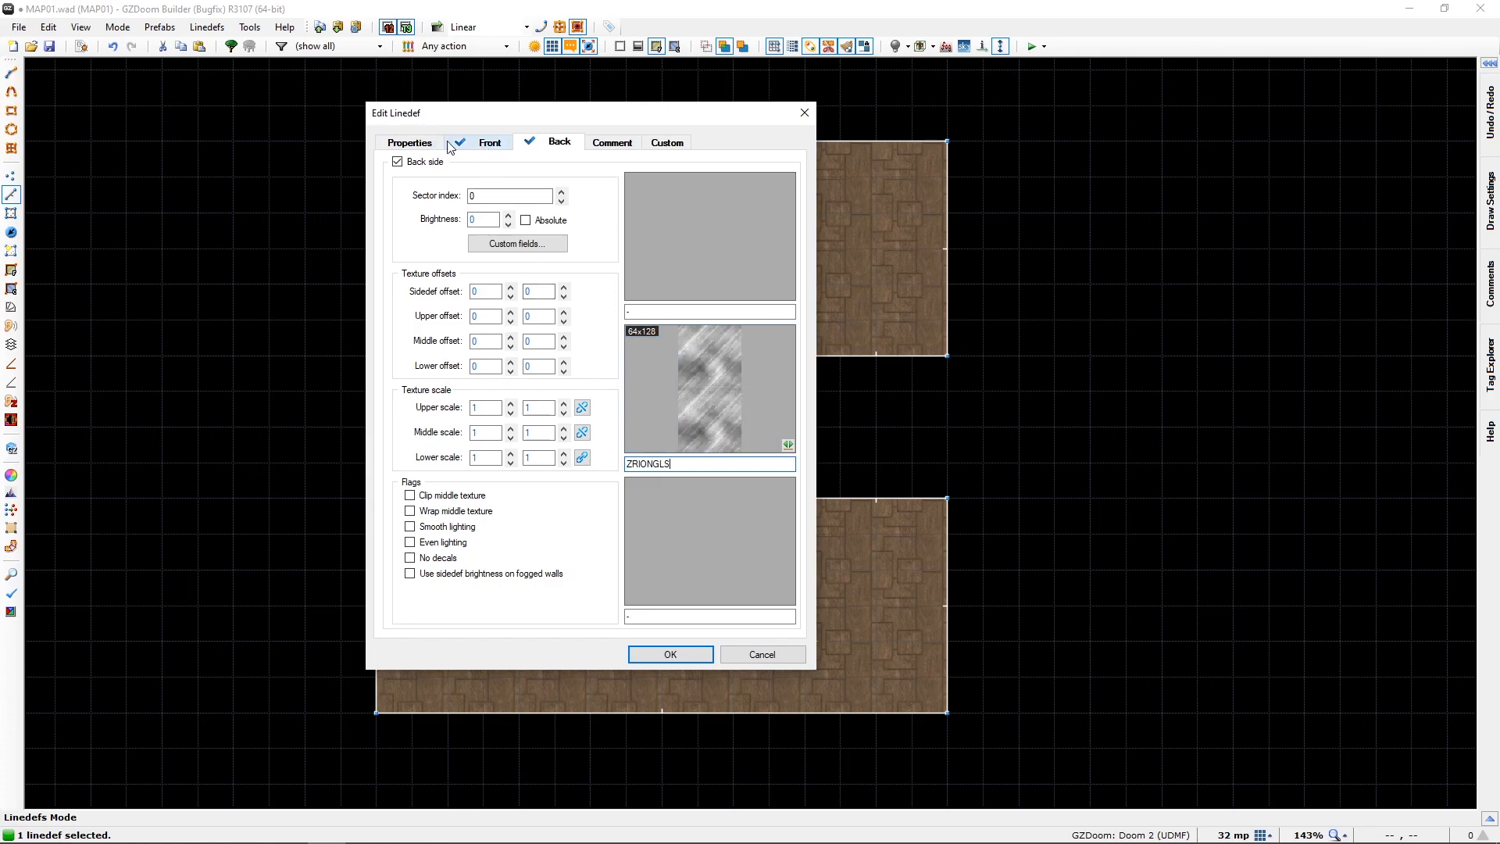
pyautogui.click(670, 654)
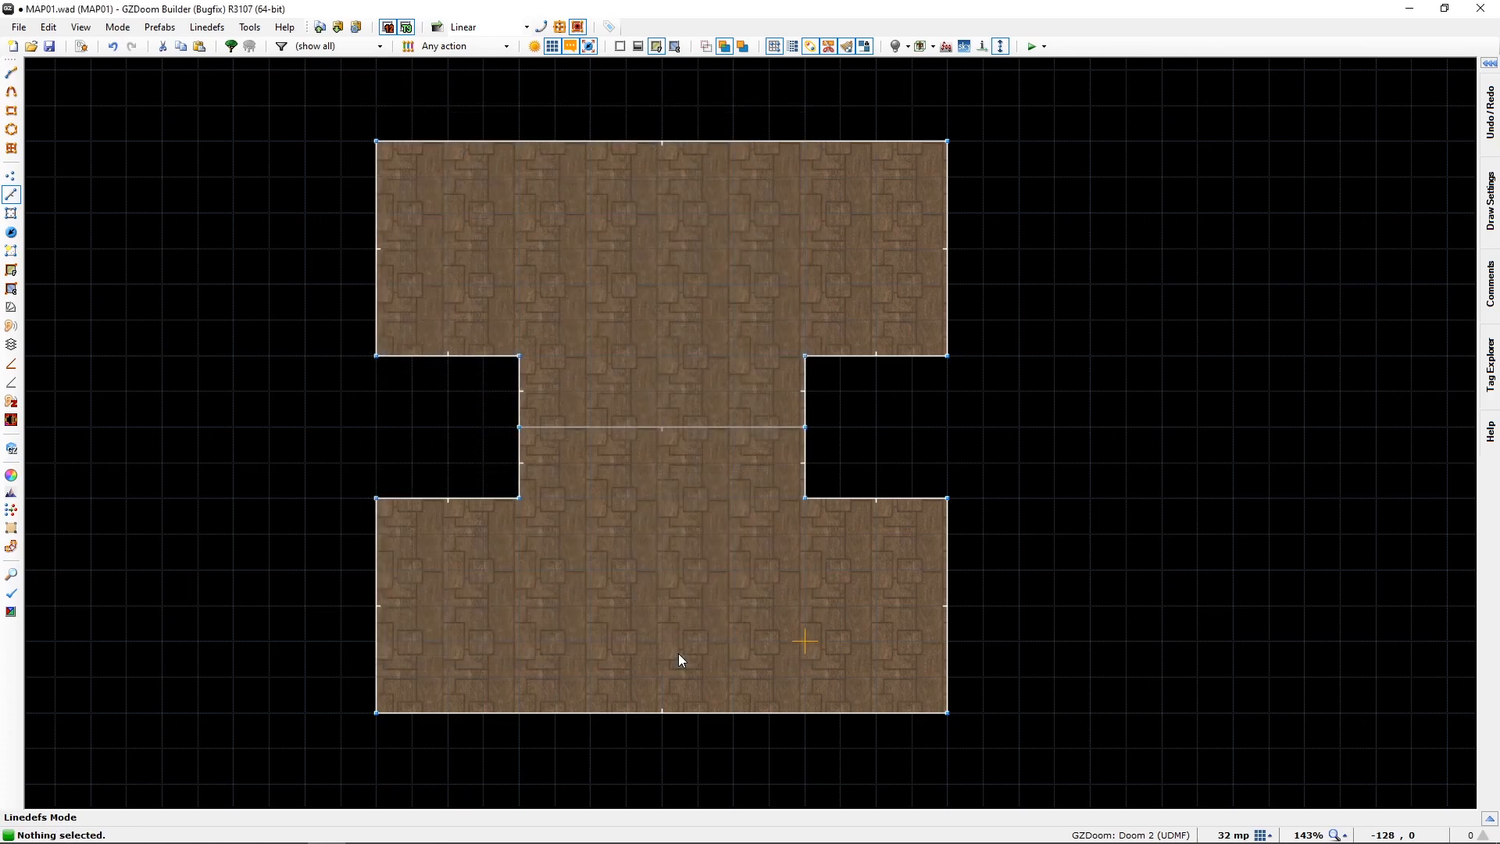
# Step: Examine the glass texture on the dividing line in the 3D view, and return to the 2D map
pyautogui.press('q')
pyautogui.press('f')
pyautogui.press('e')
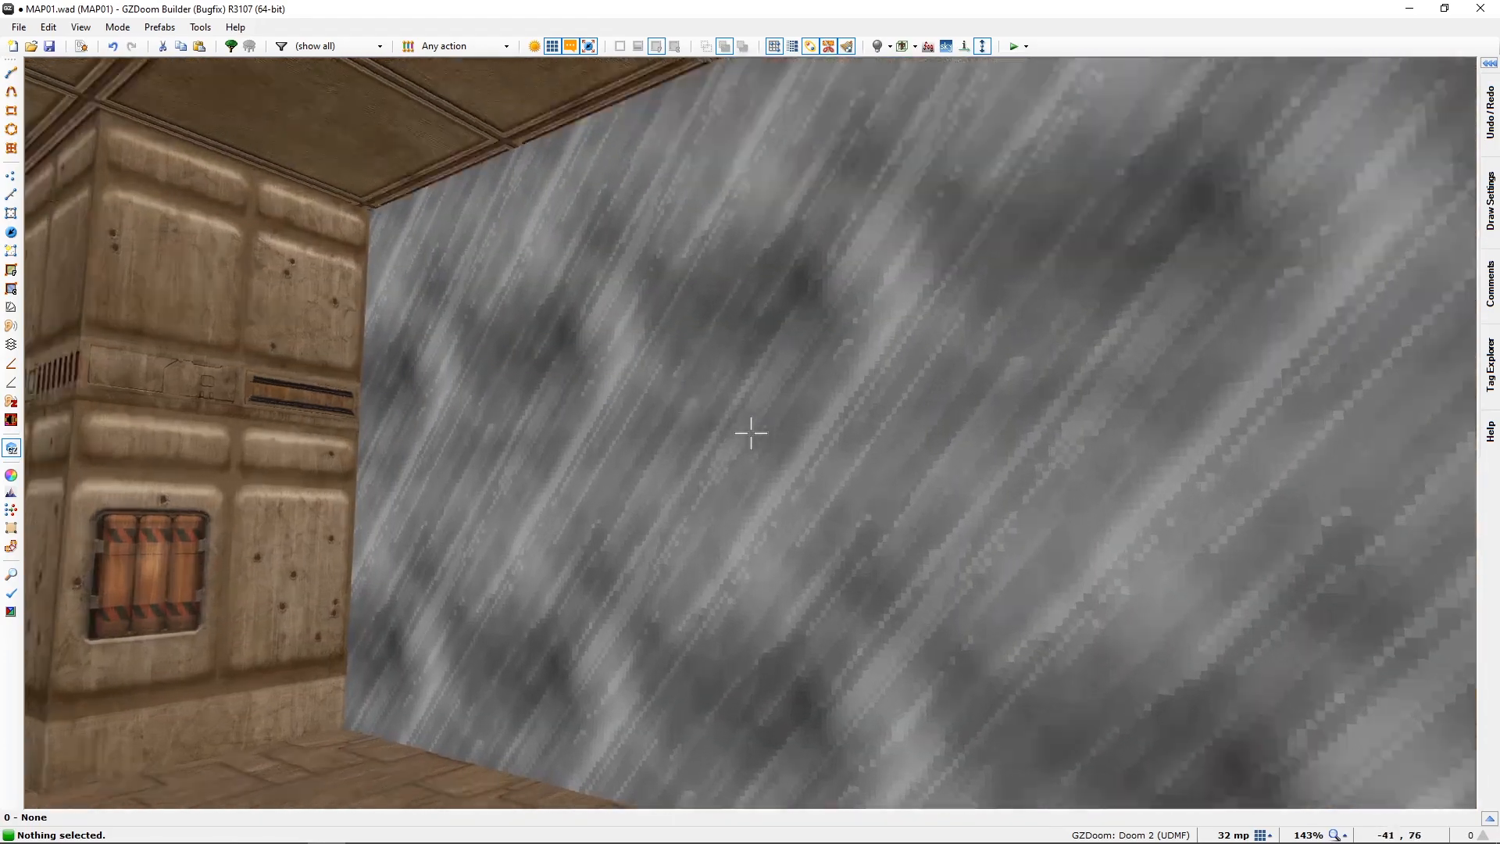
pyautogui.press('e')
pyautogui.press('f')
pyautogui.press('d')
pyautogui.press('f')
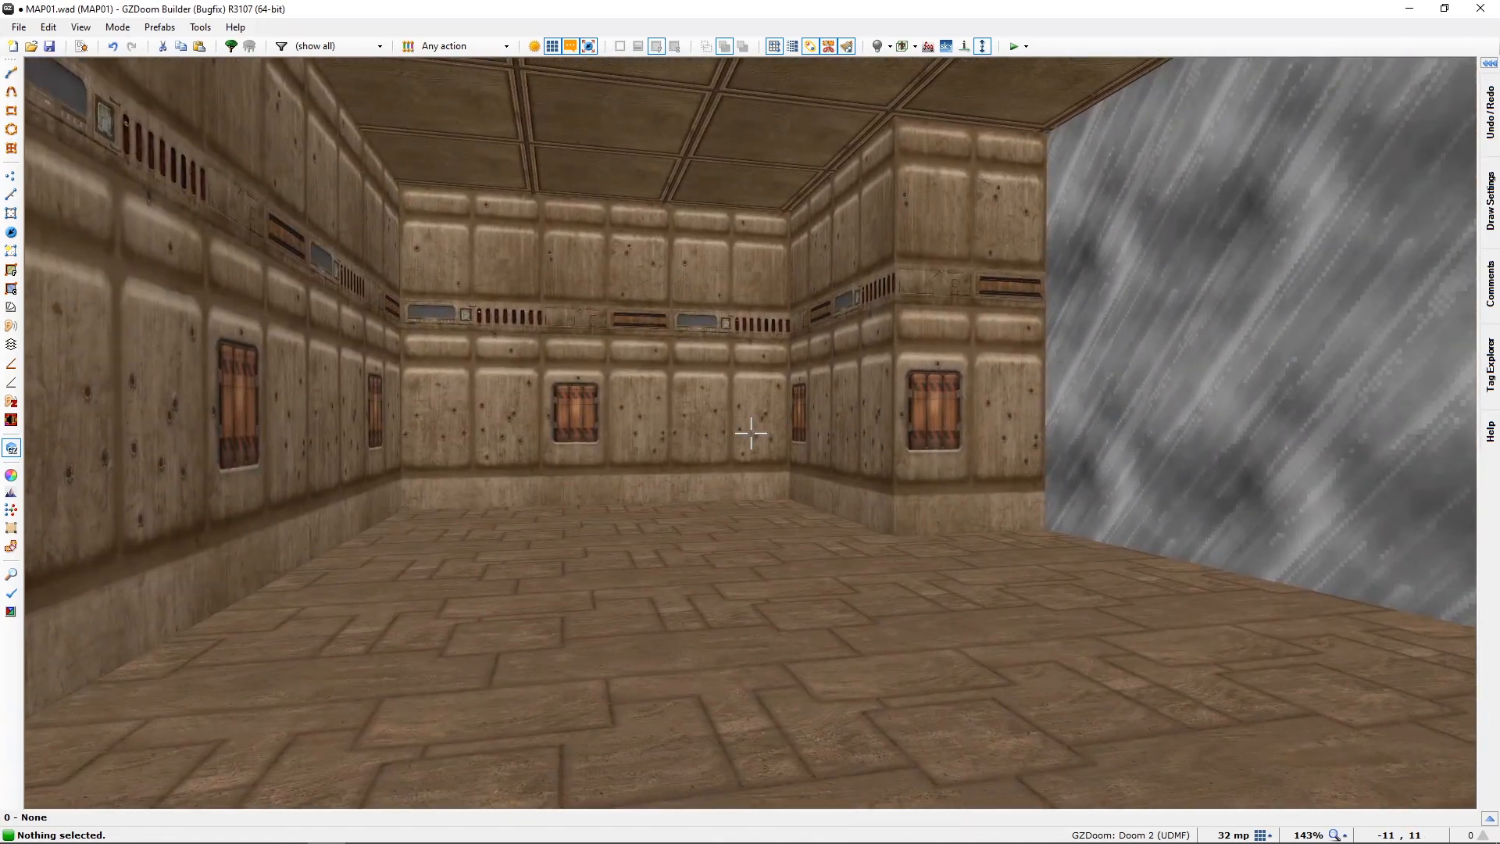
pyautogui.press('q')
# Step: Set the dividing linedef to Block everything and to activate On projectile impact
pyautogui.moveTo(725, 292); pyautogui.dragTo(725, 449, button='middle')
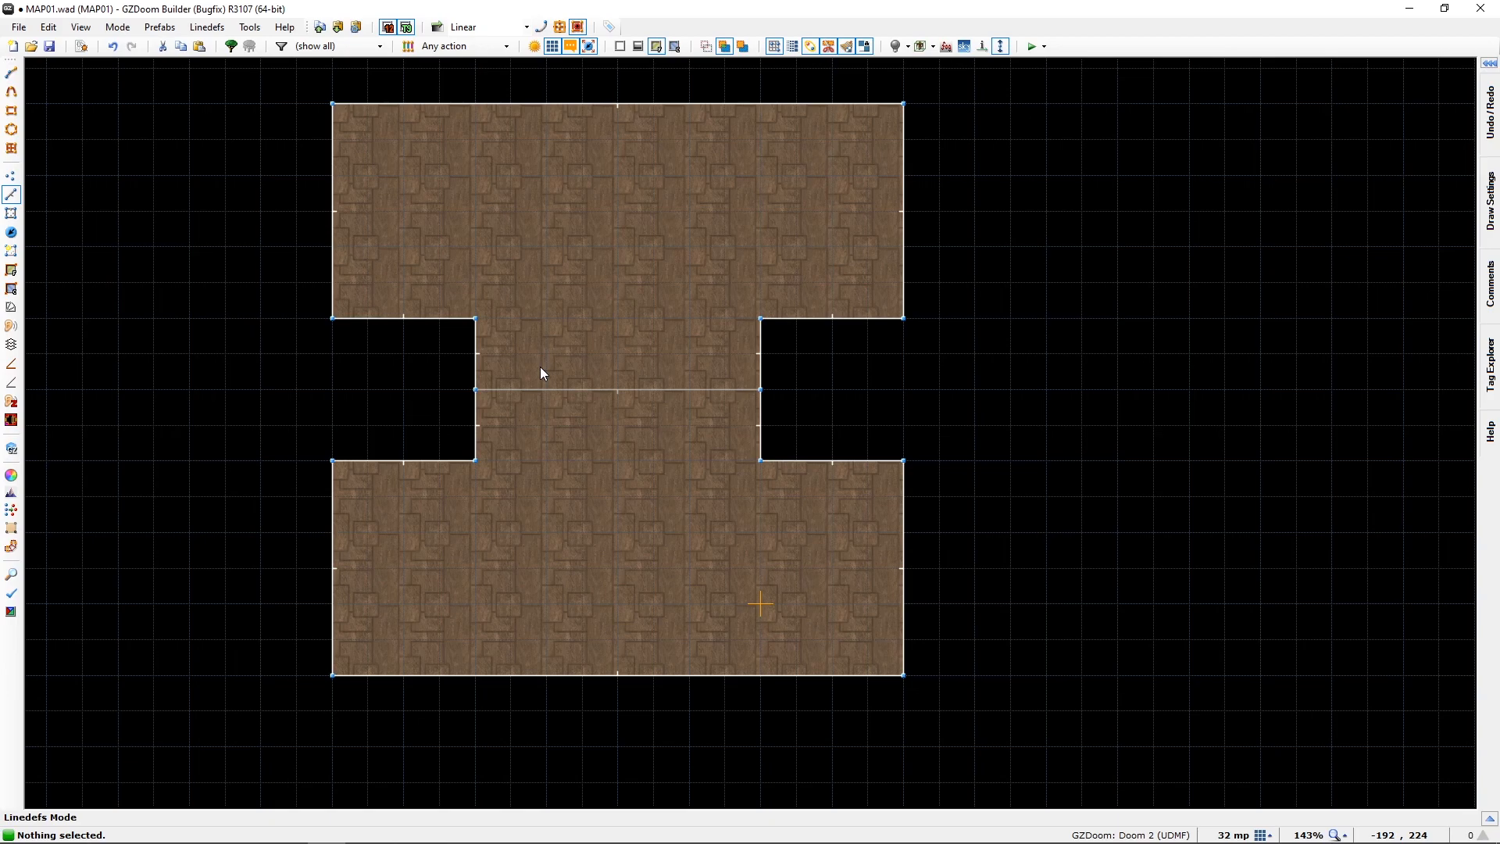
pyautogui.rightClick(559, 375)
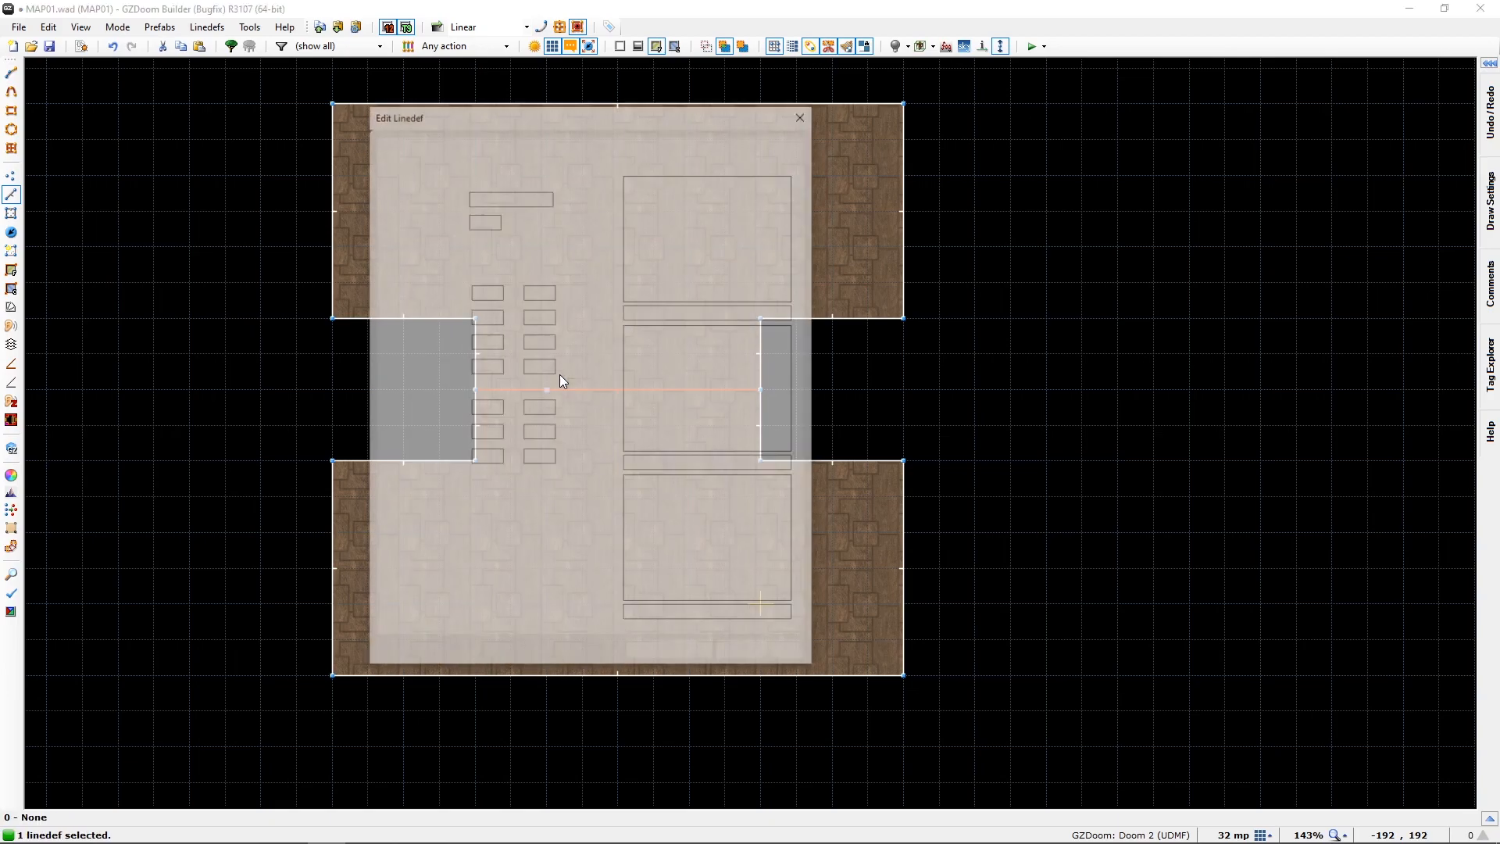
pyautogui.click(415, 143)
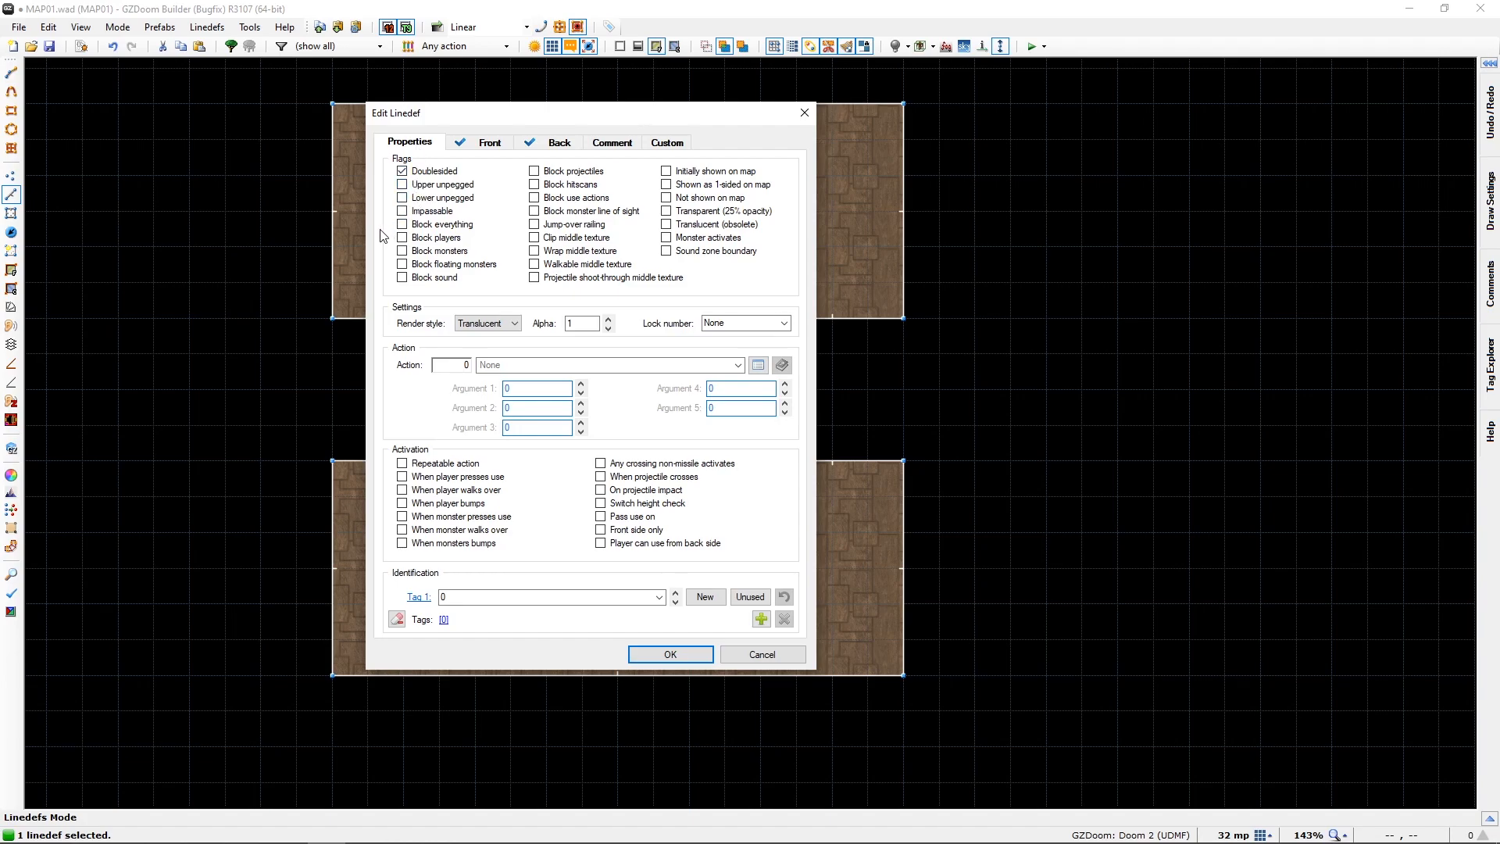
pyautogui.click(403, 225)
pyautogui.click(601, 491)
pyautogui.click(648, 655)
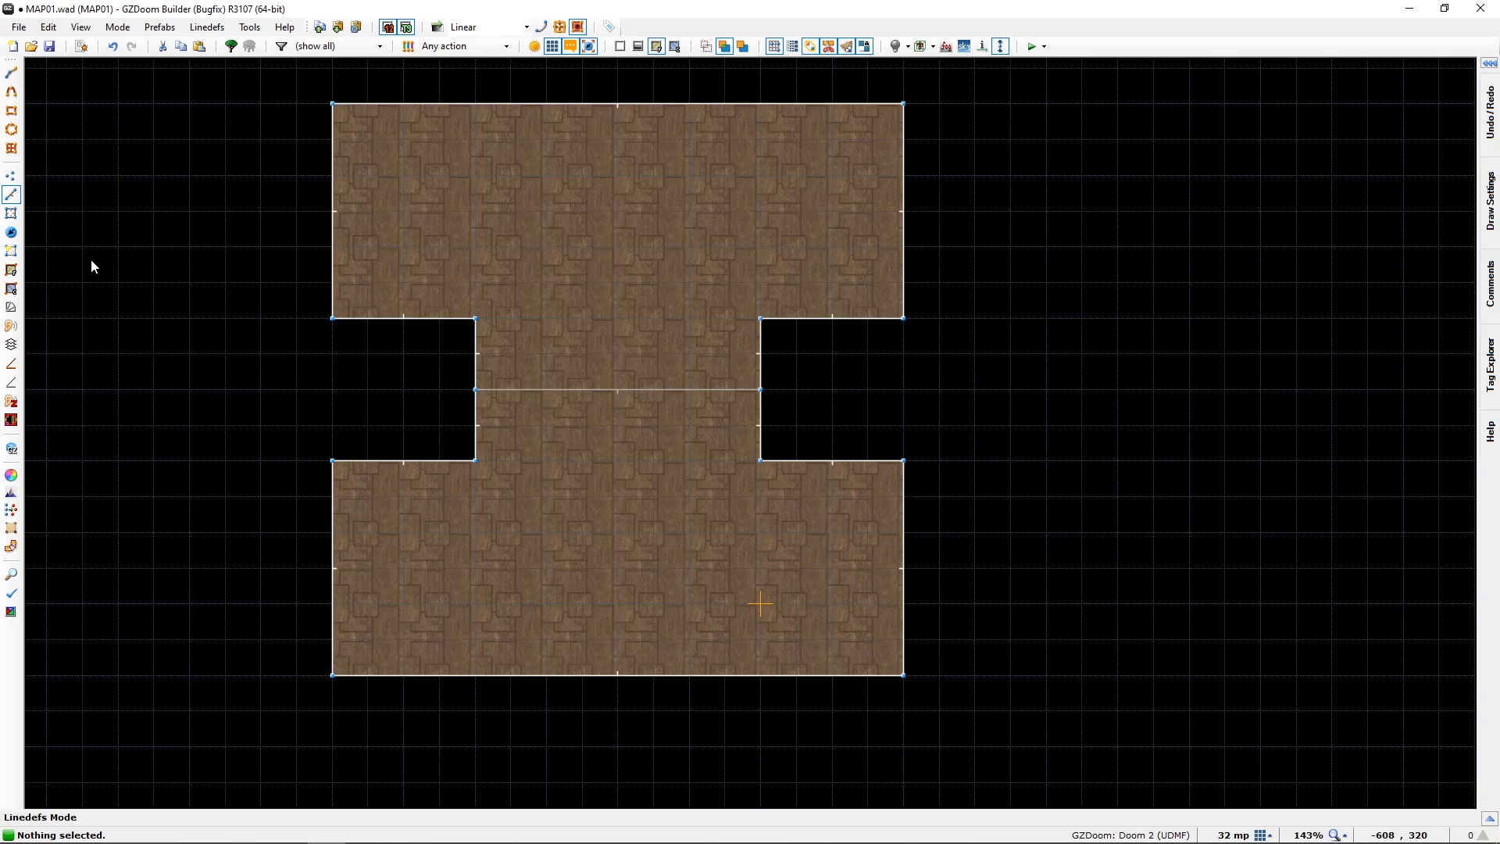
pyautogui.click(81, 45)
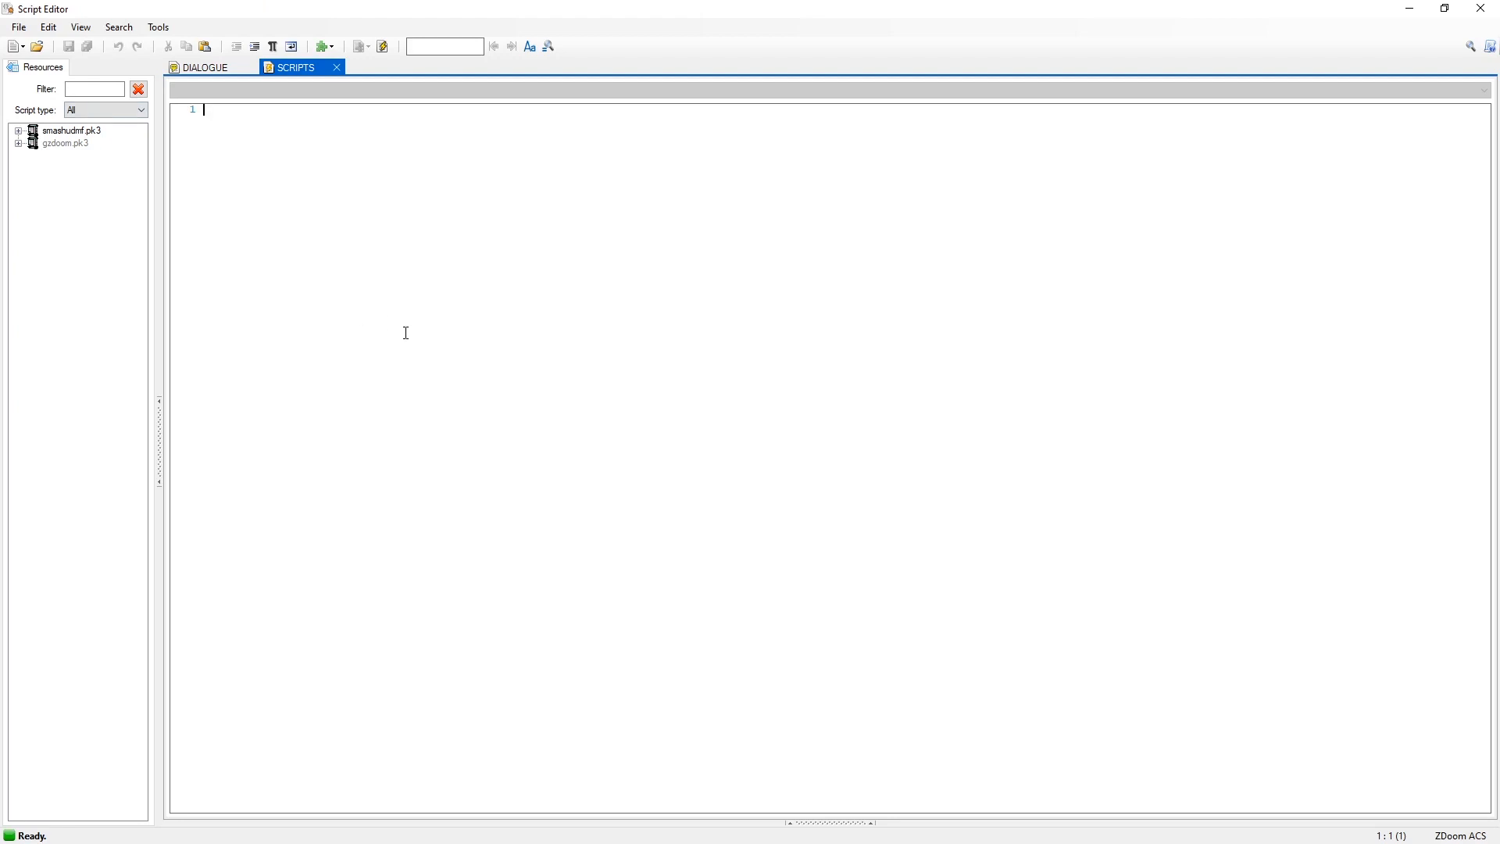
pyautogui.hotkey('alt', 'Tab')
pyautogui.hotkey('alt', 'Tab')
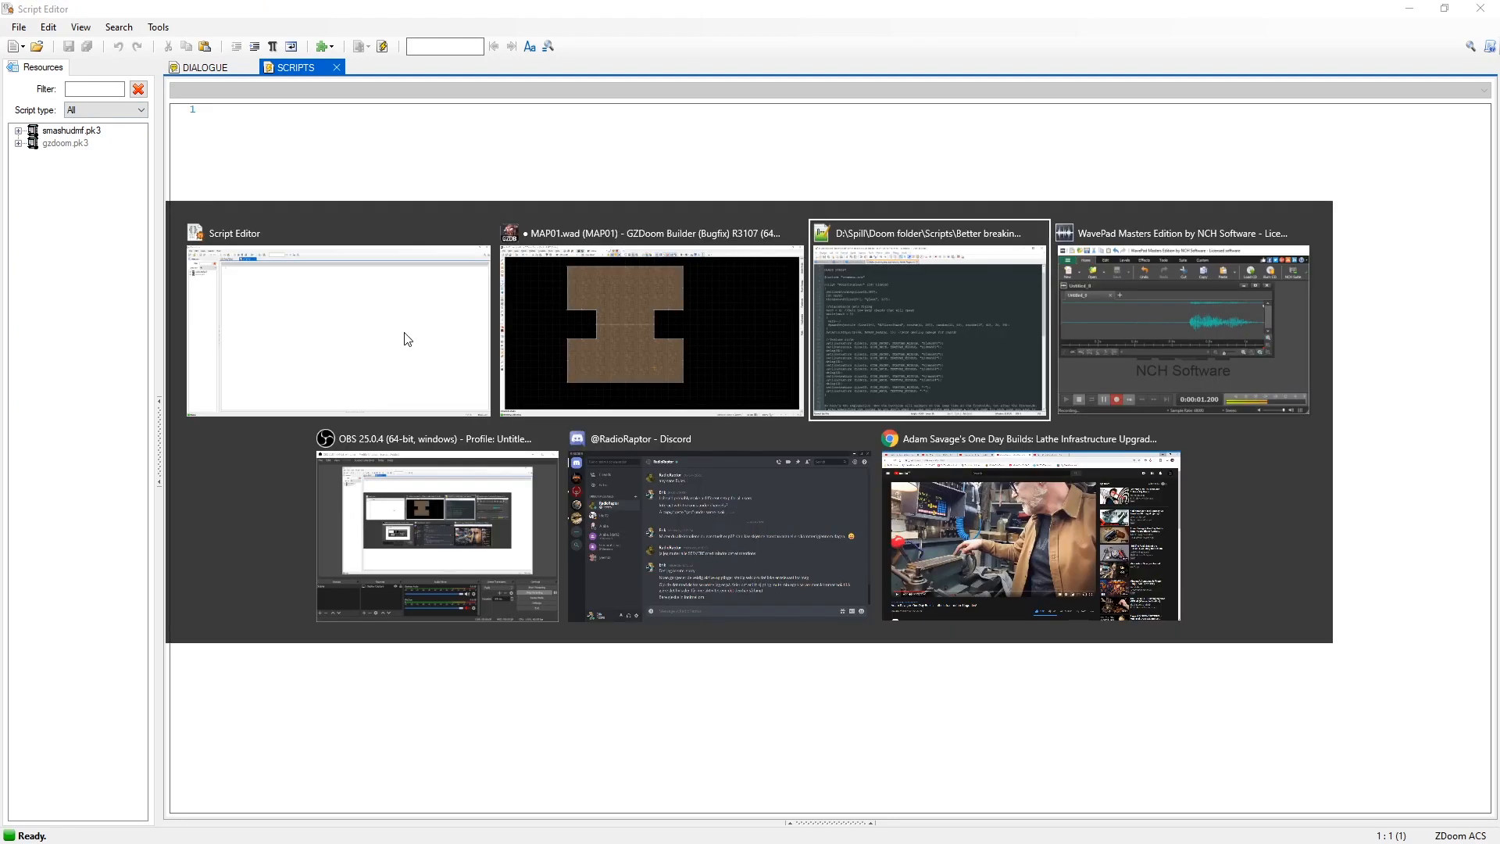
pyautogui.click(406, 338)
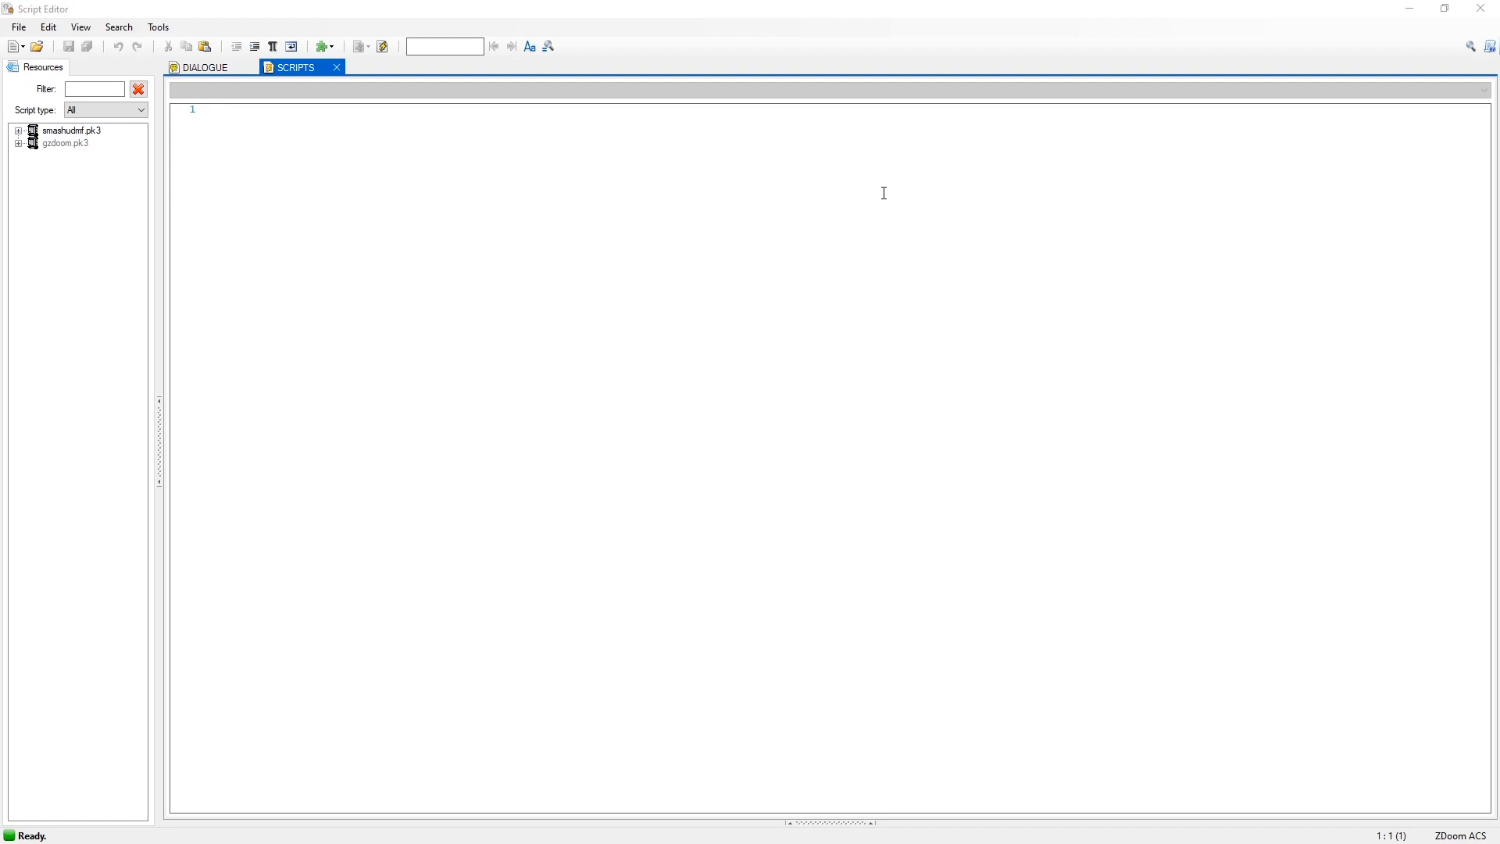
pyautogui.click(1481, 8)
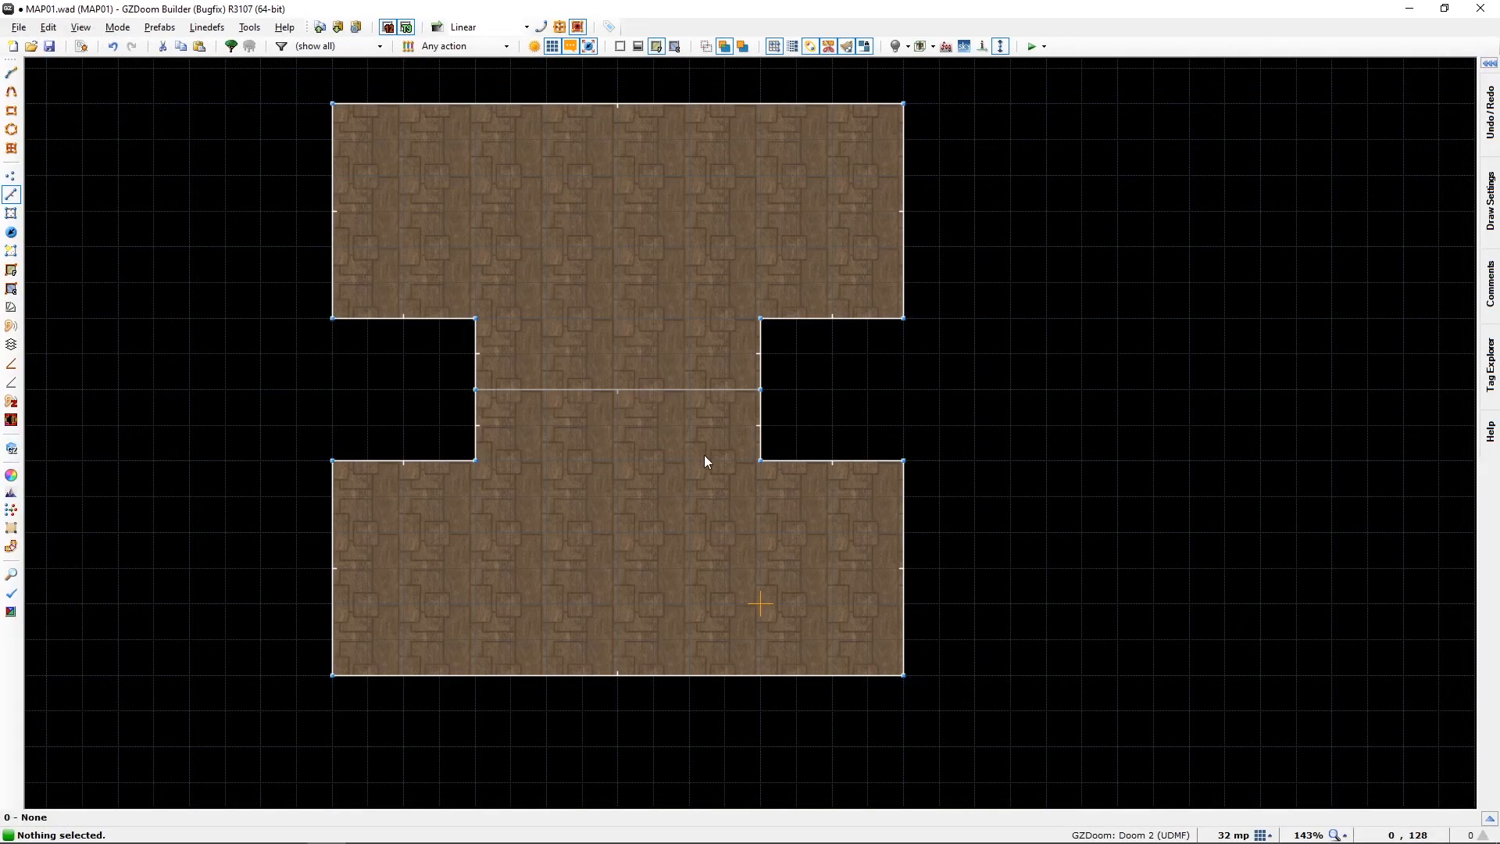
# Step: Switch to Notepad++ and copy the whole glass script, from the #include "zcommon.acs" line to the closing brace
pyautogui.hotkey('alt', 'Tab')
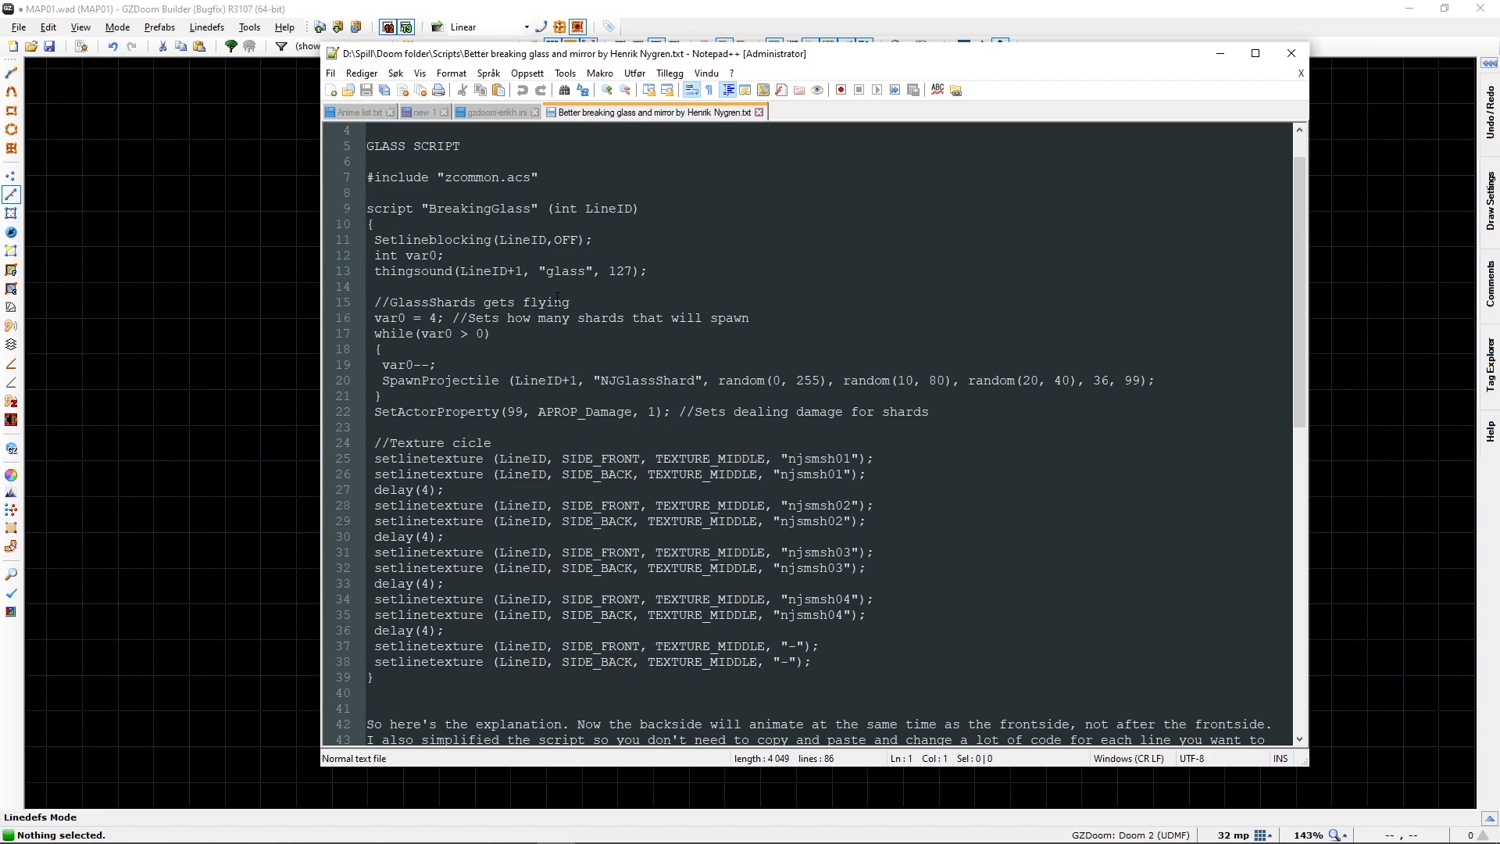
pyautogui.moveTo(366, 178); pyautogui.dragTo(549, 182)
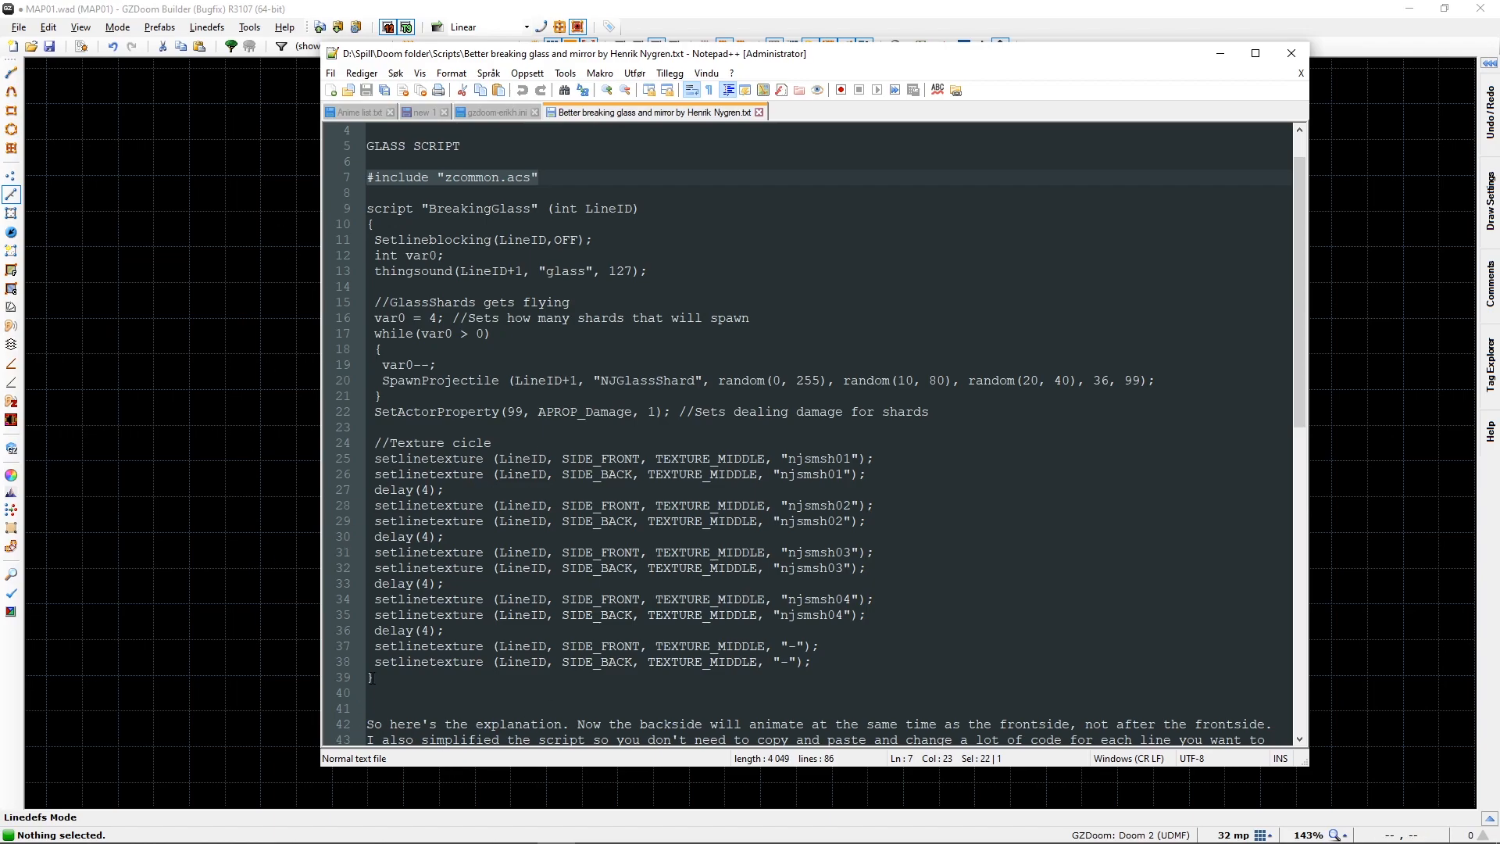
pyautogui.moveTo(372, 678); pyautogui.dragTo(260, 180)
pyautogui.hotkey('ctrl', 'c')
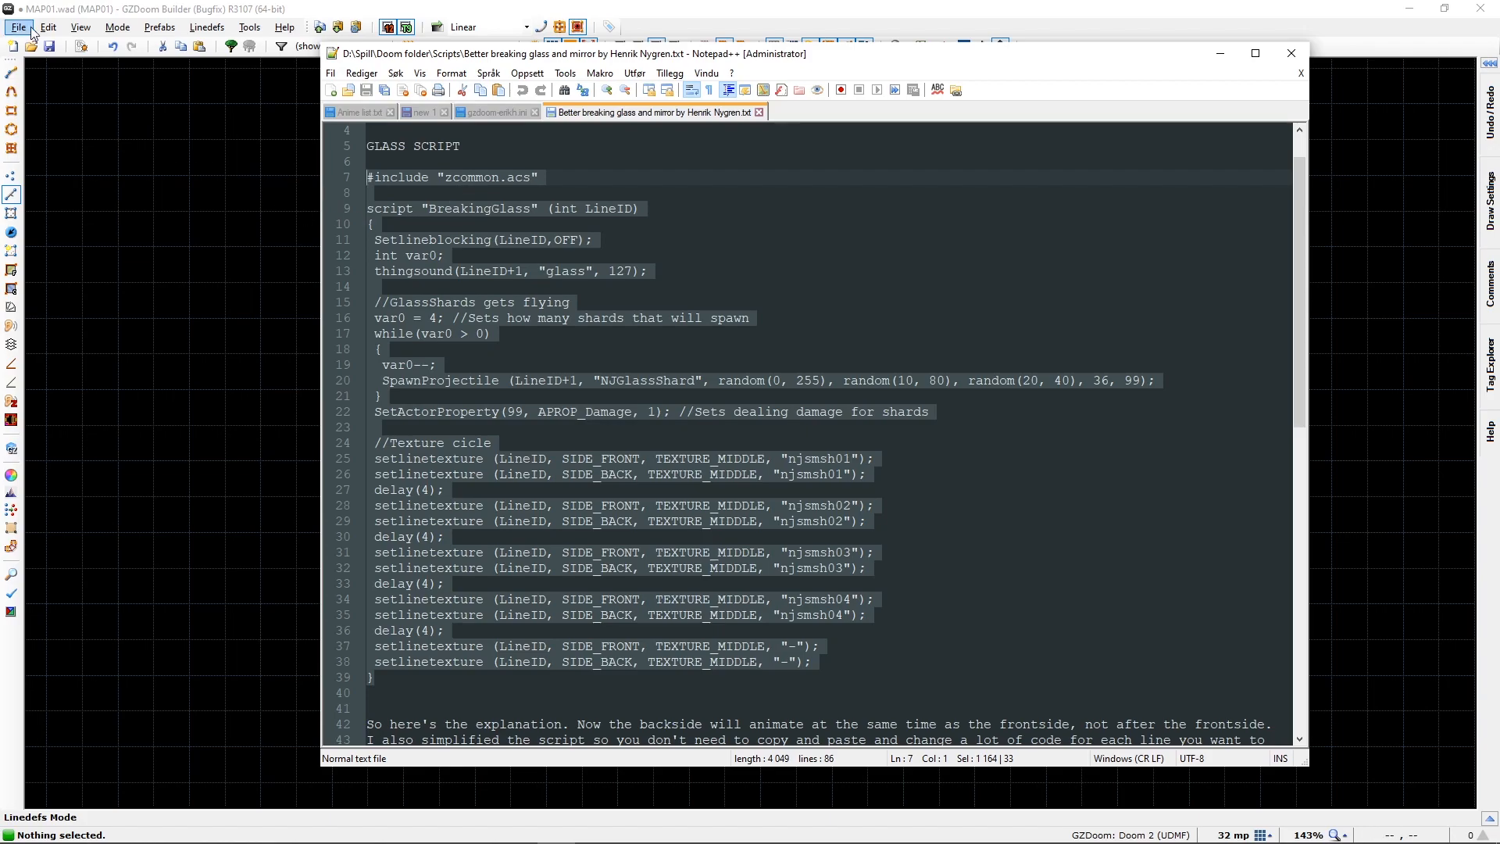
# Step: Paste the BreakingGlass script into the map's SCRIPTS lump in GZDoom Builder, compile it, and close the script editor
pyautogui.click(82, 47)
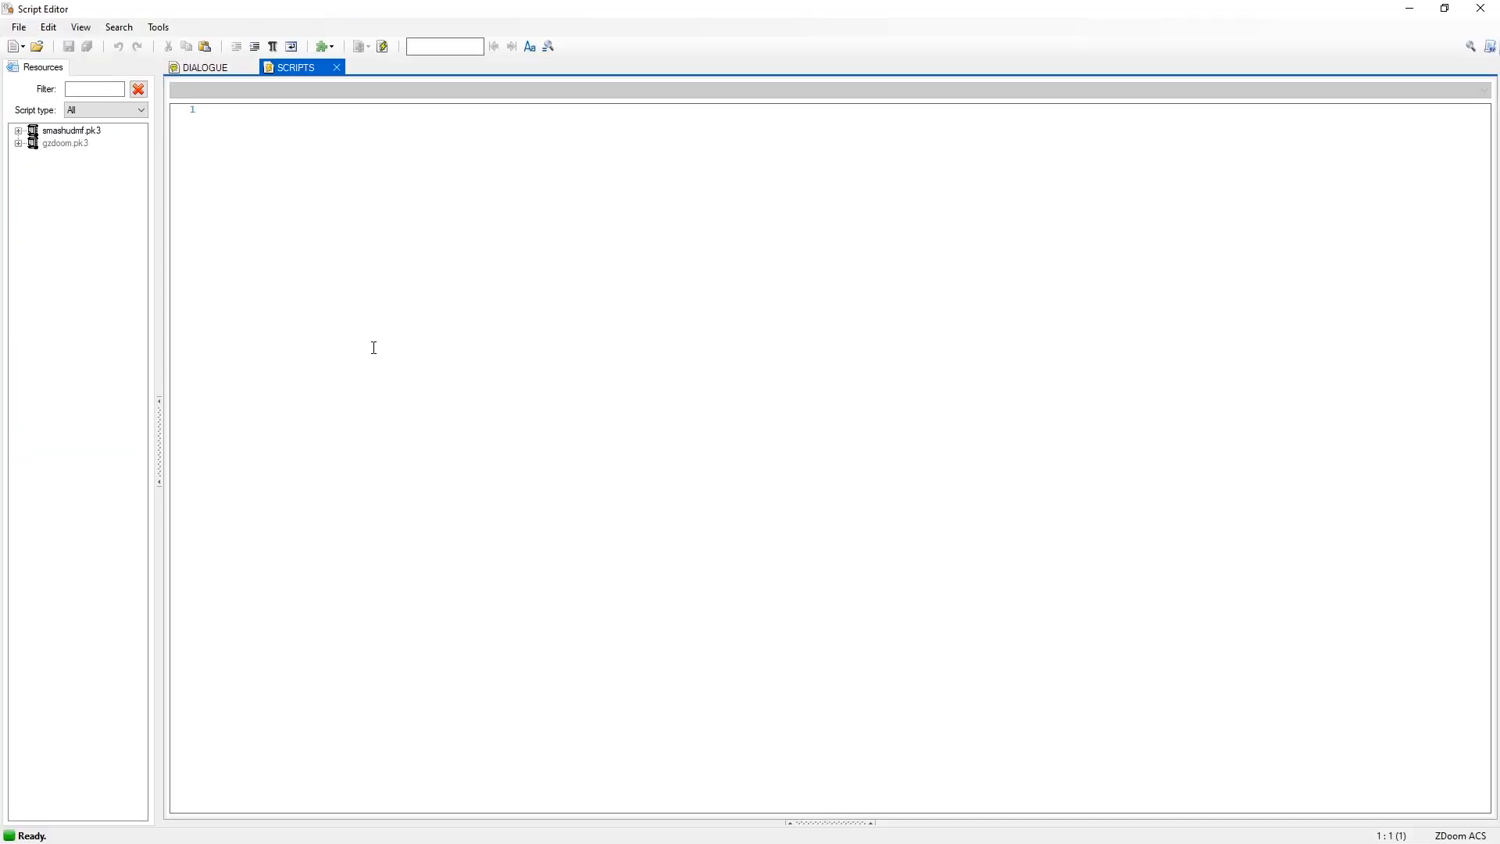
pyautogui.hotkey('ctrl', 'v')
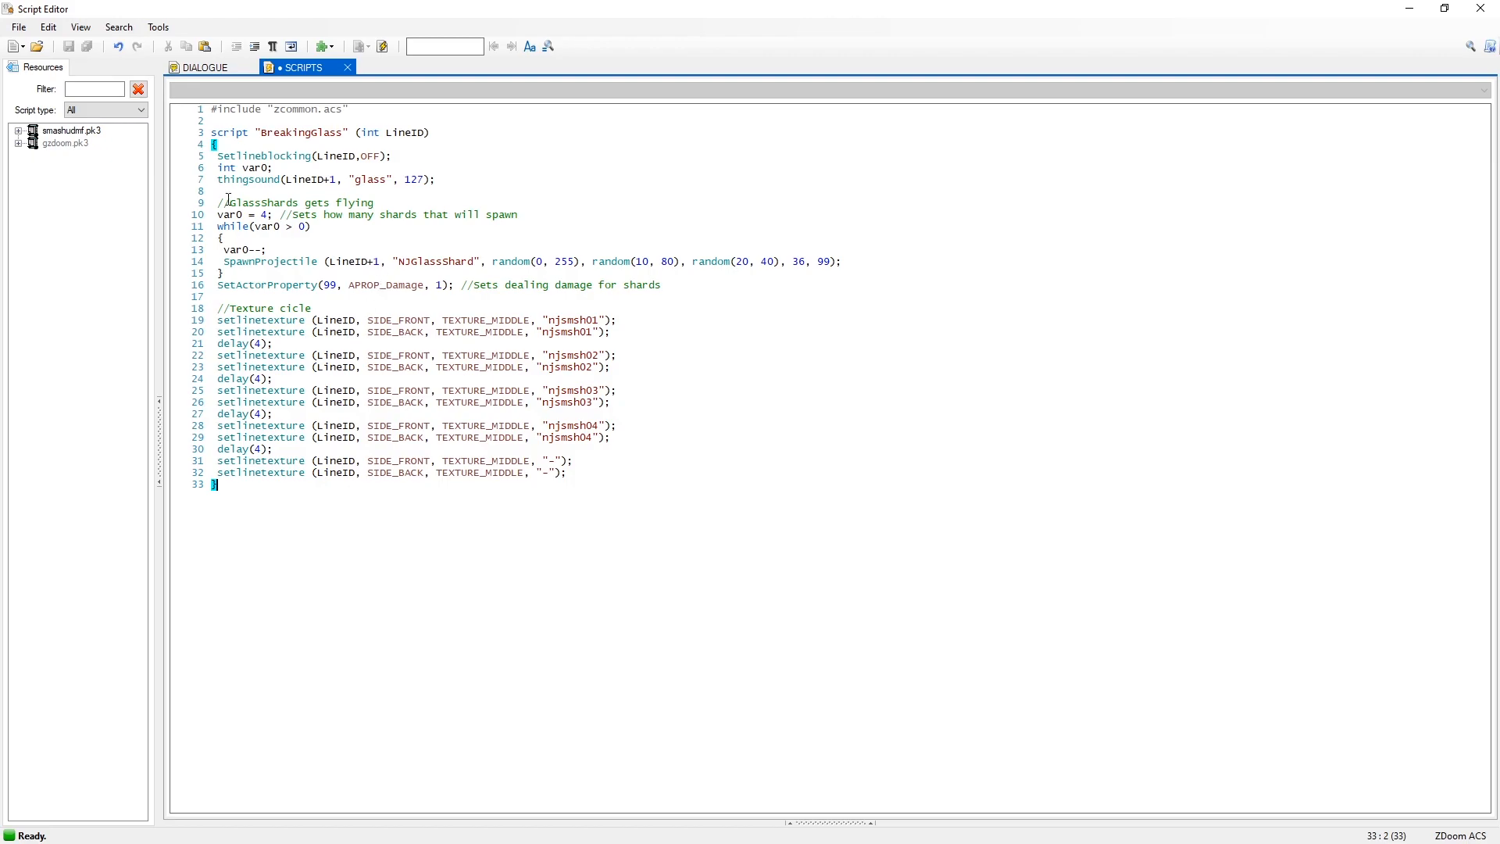
pyautogui.click(382, 47)
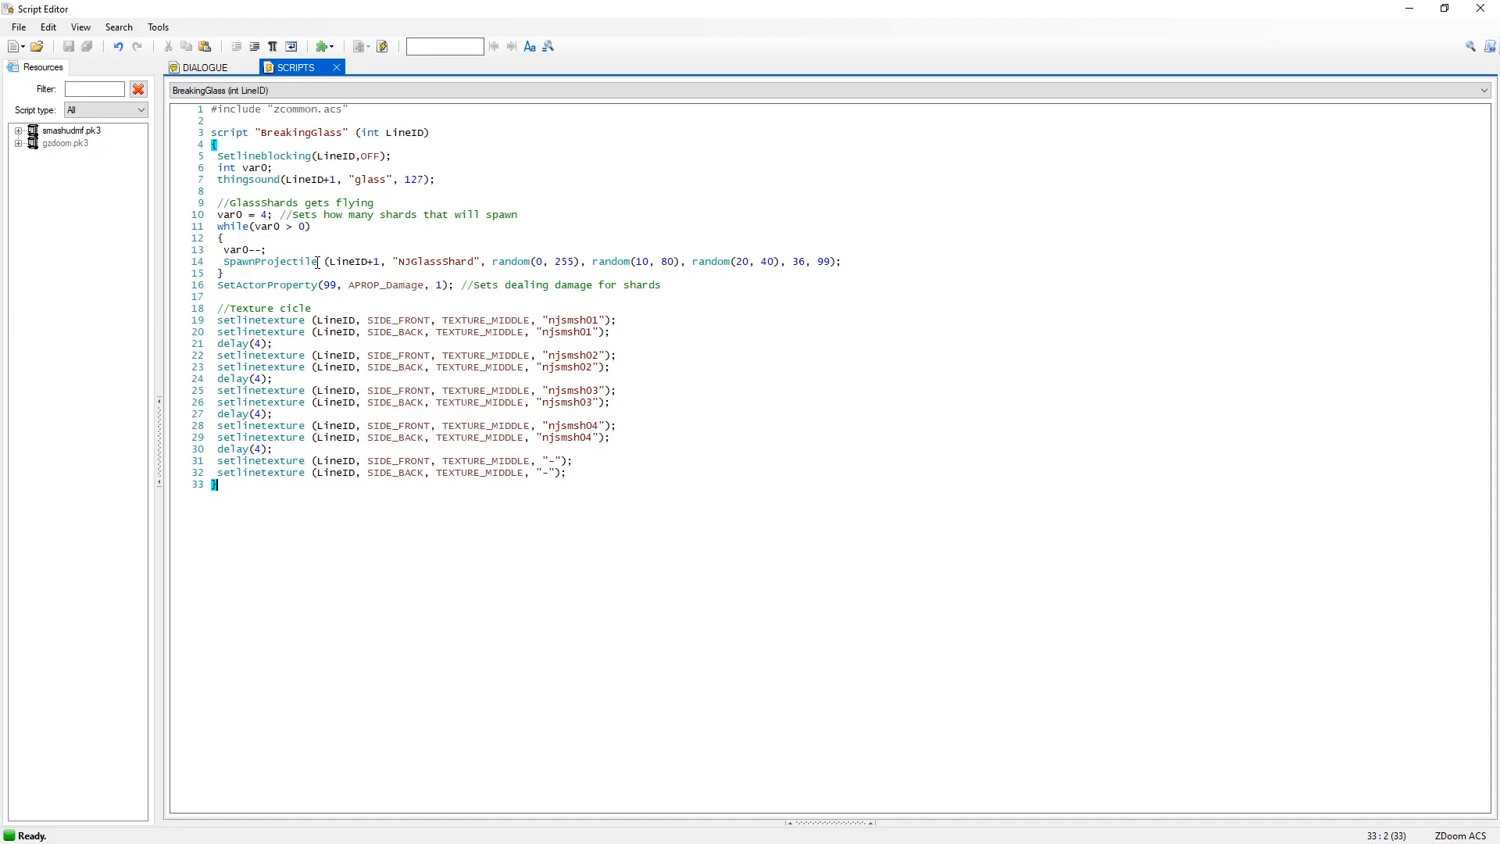
pyautogui.click(1492, 19)
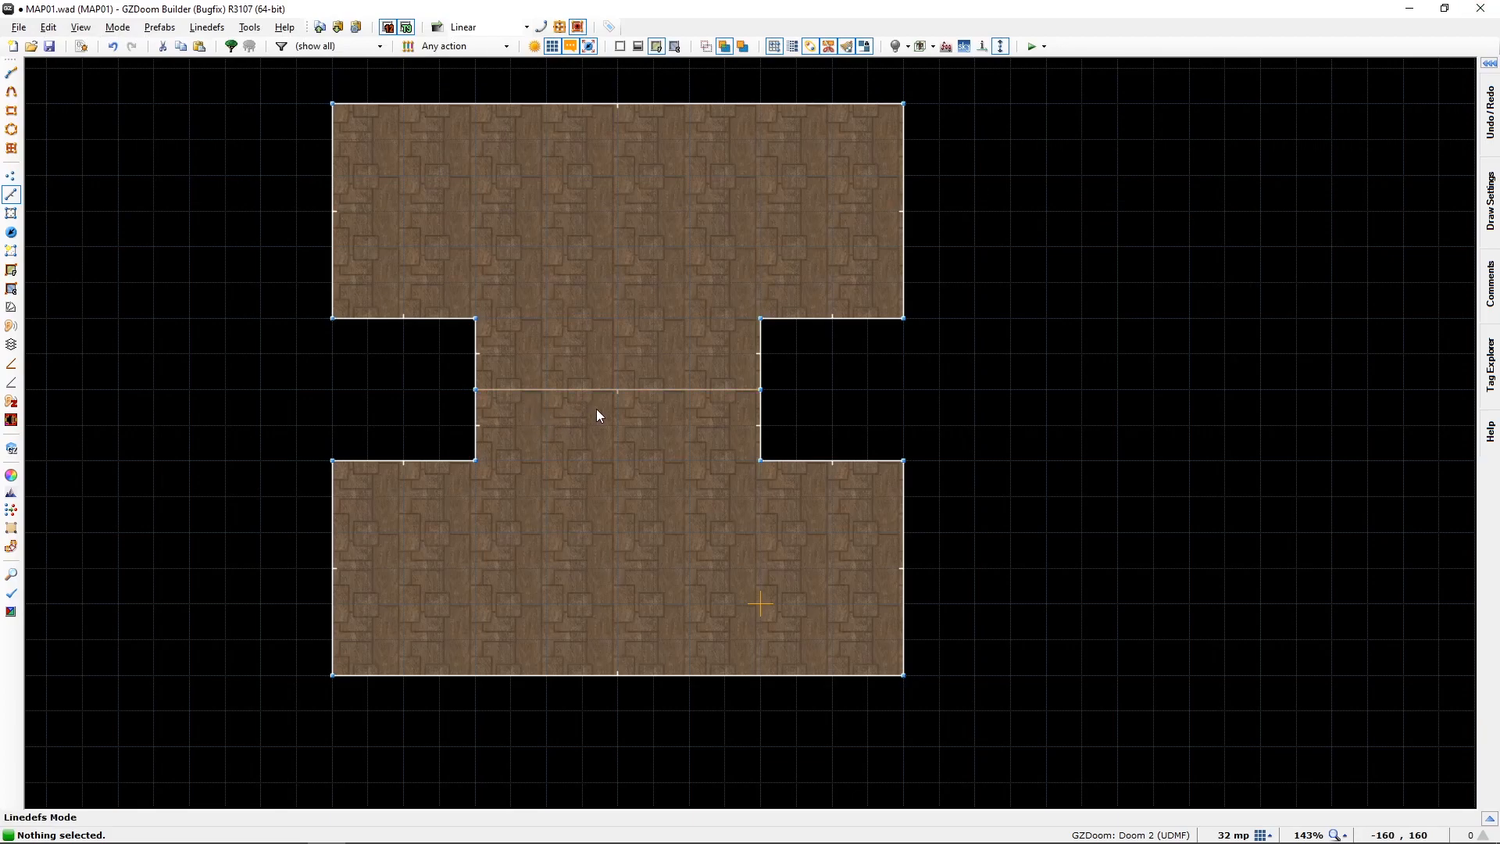
# Step: Insert a new thing just below the middle of the dividing line and make it a Map Spot, type 9001
pyautogui.press('t')
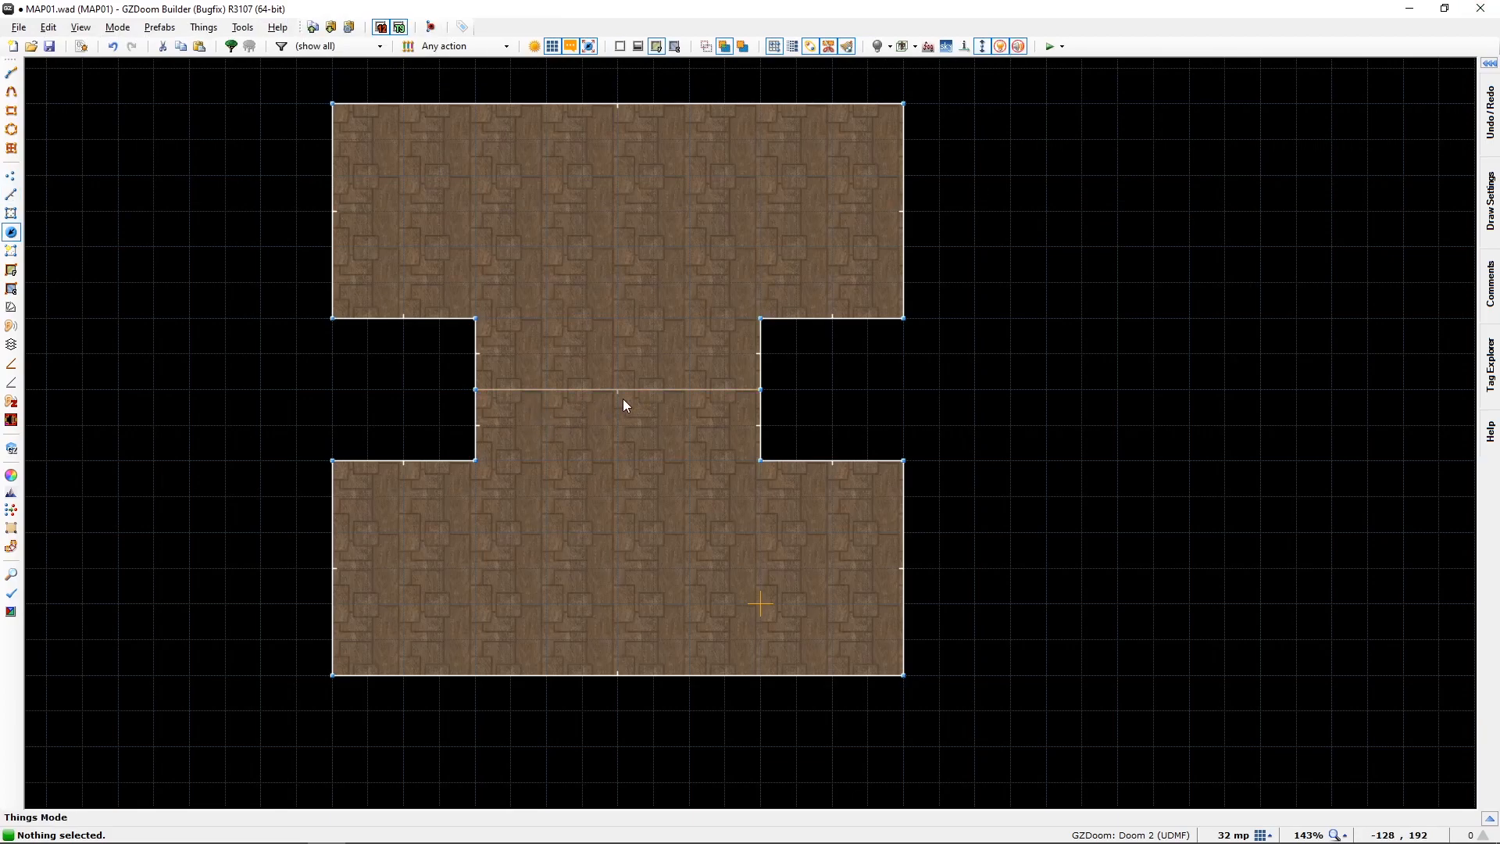
pyautogui.rightClick(620, 409)
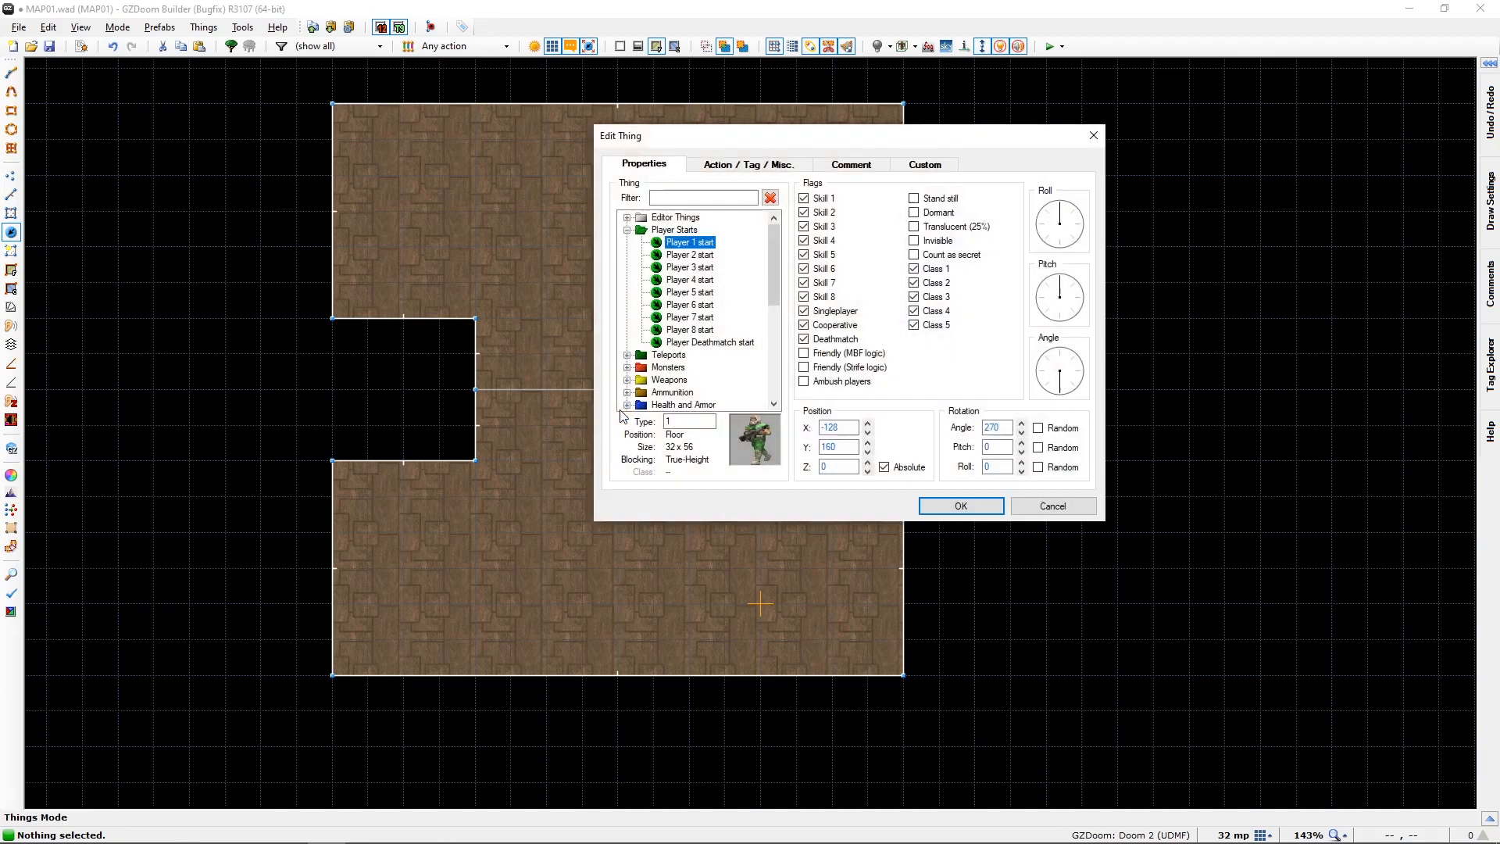
pyautogui.click(678, 422)
pyautogui.write('9001')
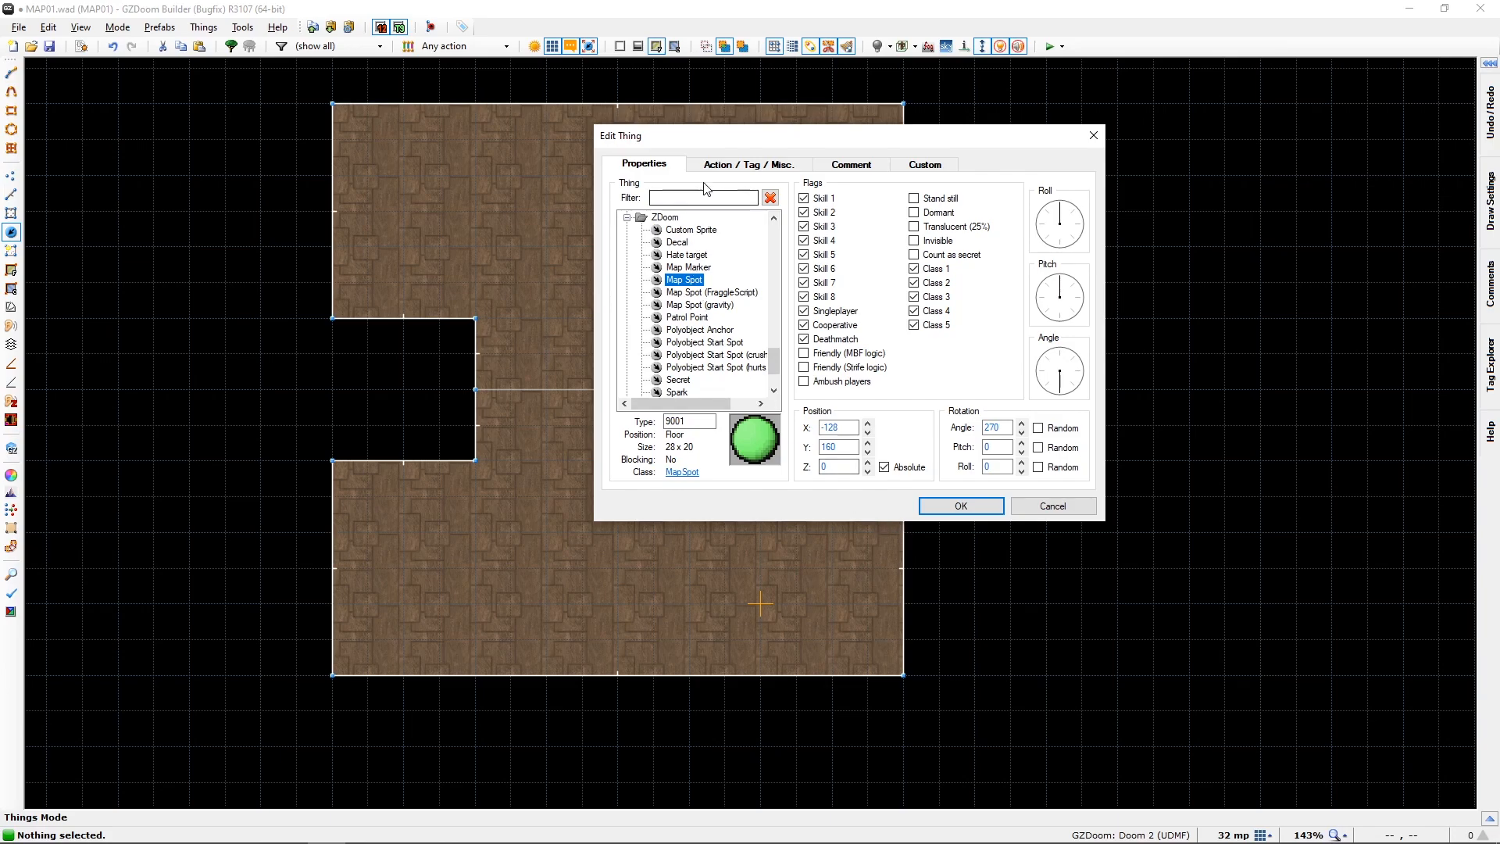
# Step: Give the map spot tag 101 and move it onto the midpoint of the dividing line
pyautogui.click(721, 166)
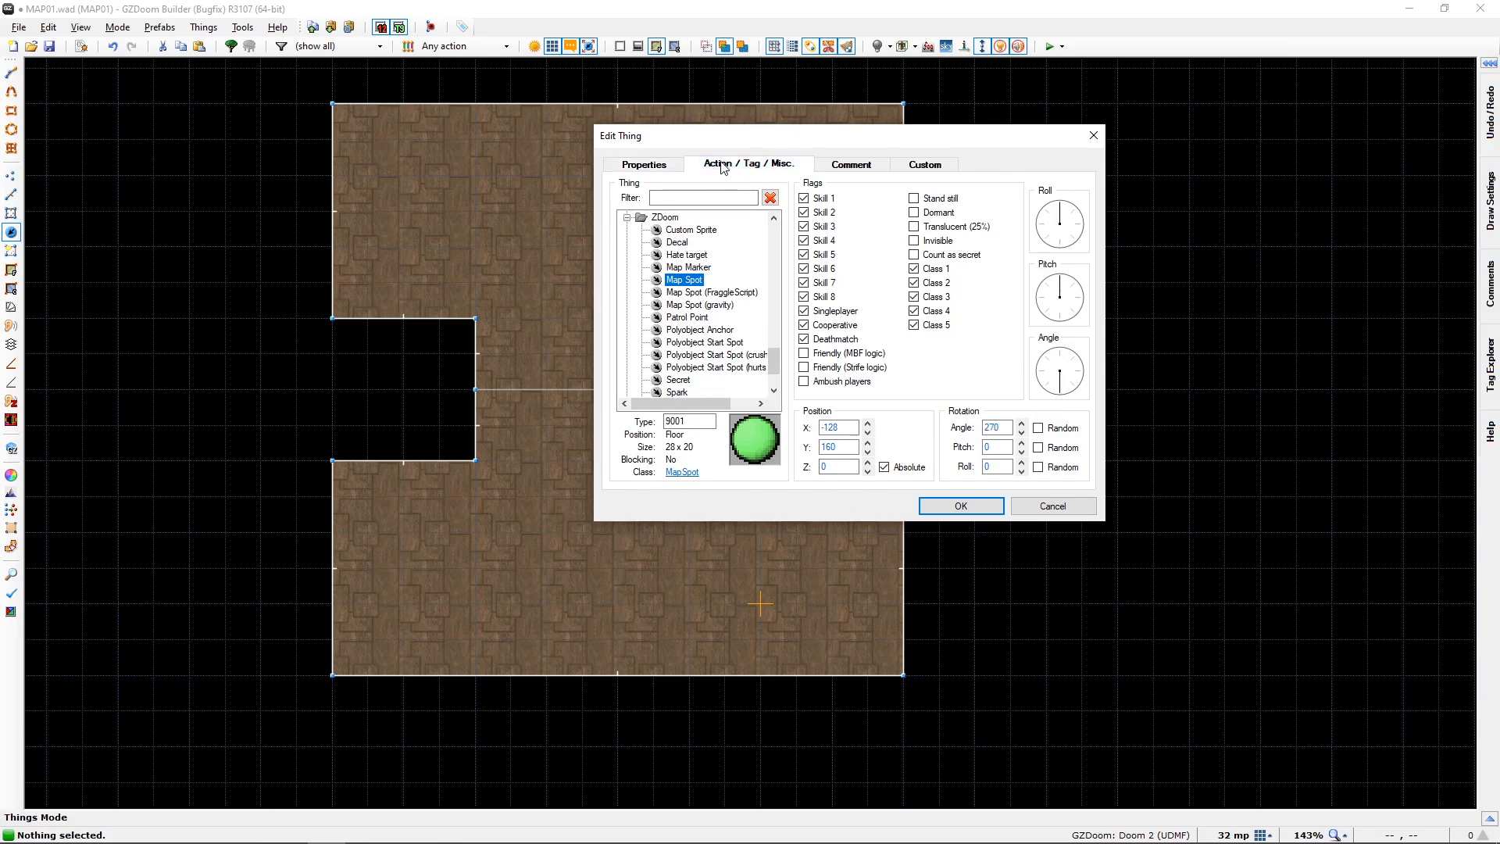
pyautogui.click(669, 460)
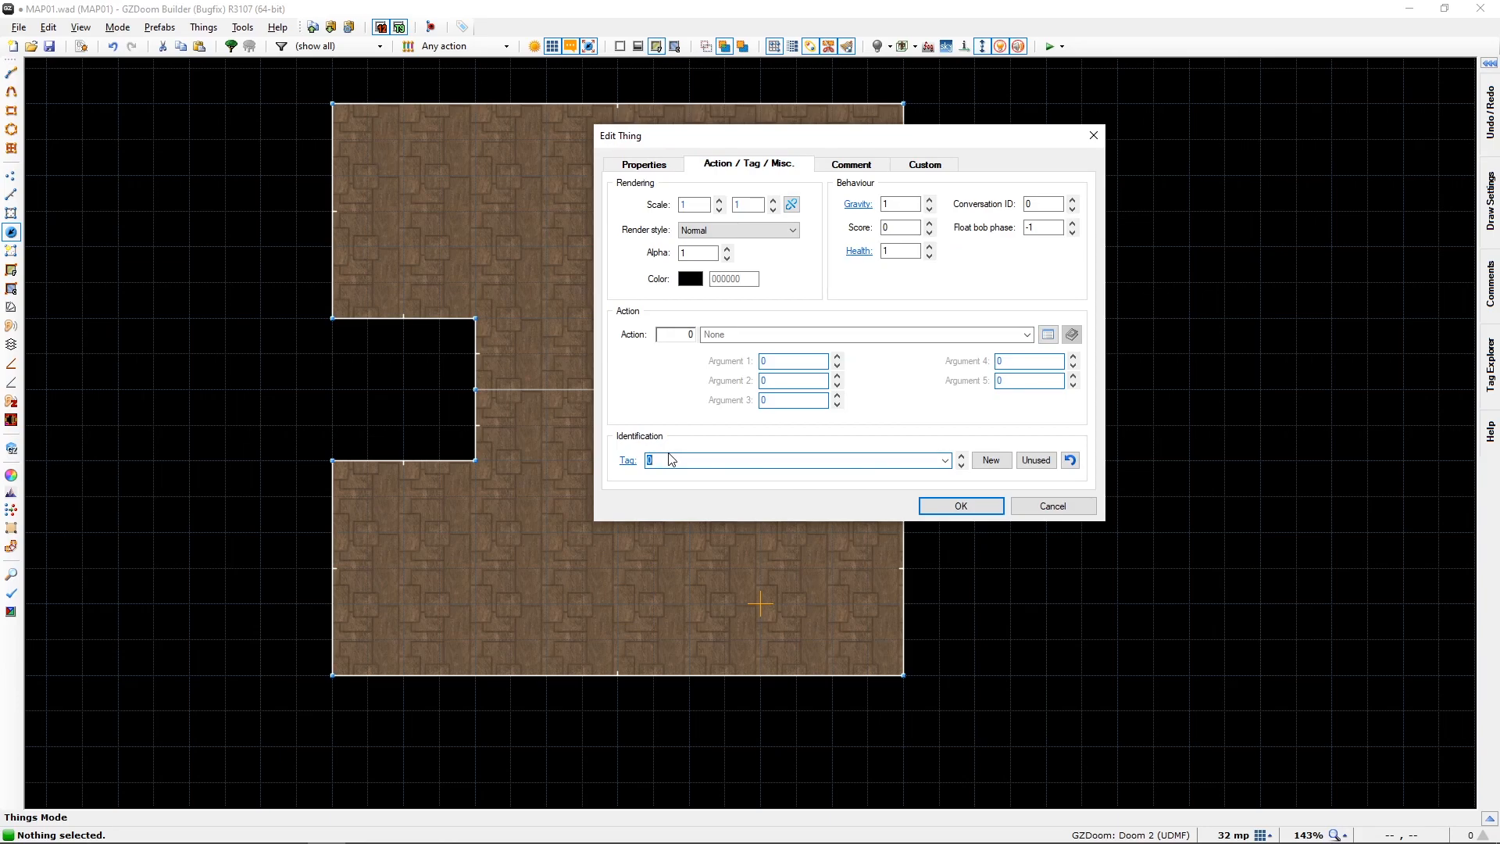
pyautogui.write('101')
pyautogui.click(968, 507)
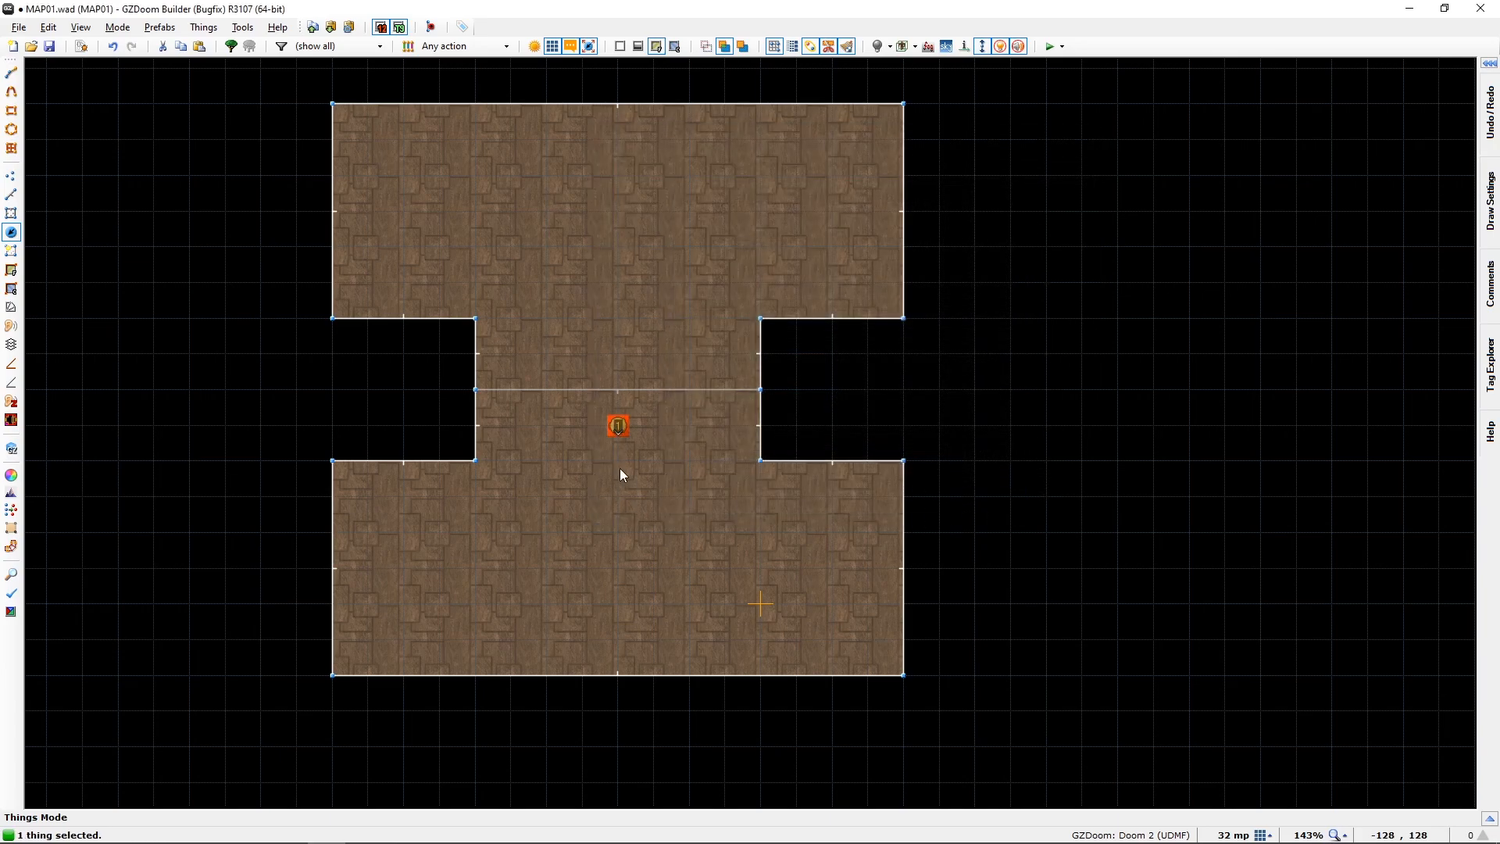
pyautogui.moveTo(619, 452); pyautogui.dragTo(617, 410)
pyautogui.click(612, 426)
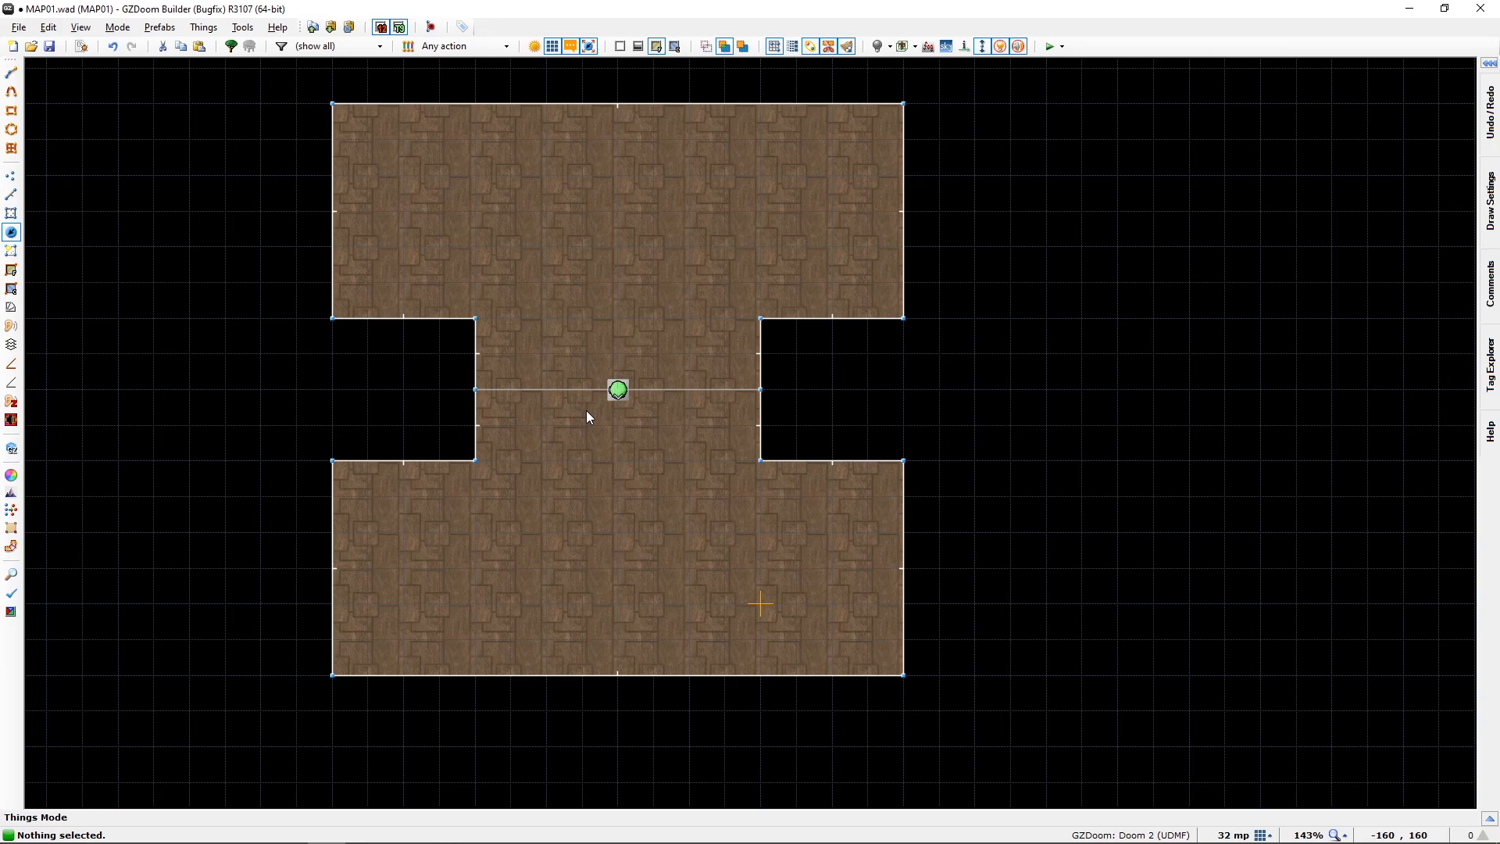
# Step: Set the dividing linedef's action to 80 Script Execute, calling the script BreakingGlass by its string name
pyautogui.press('l')
pyautogui.rightClick(570, 391)
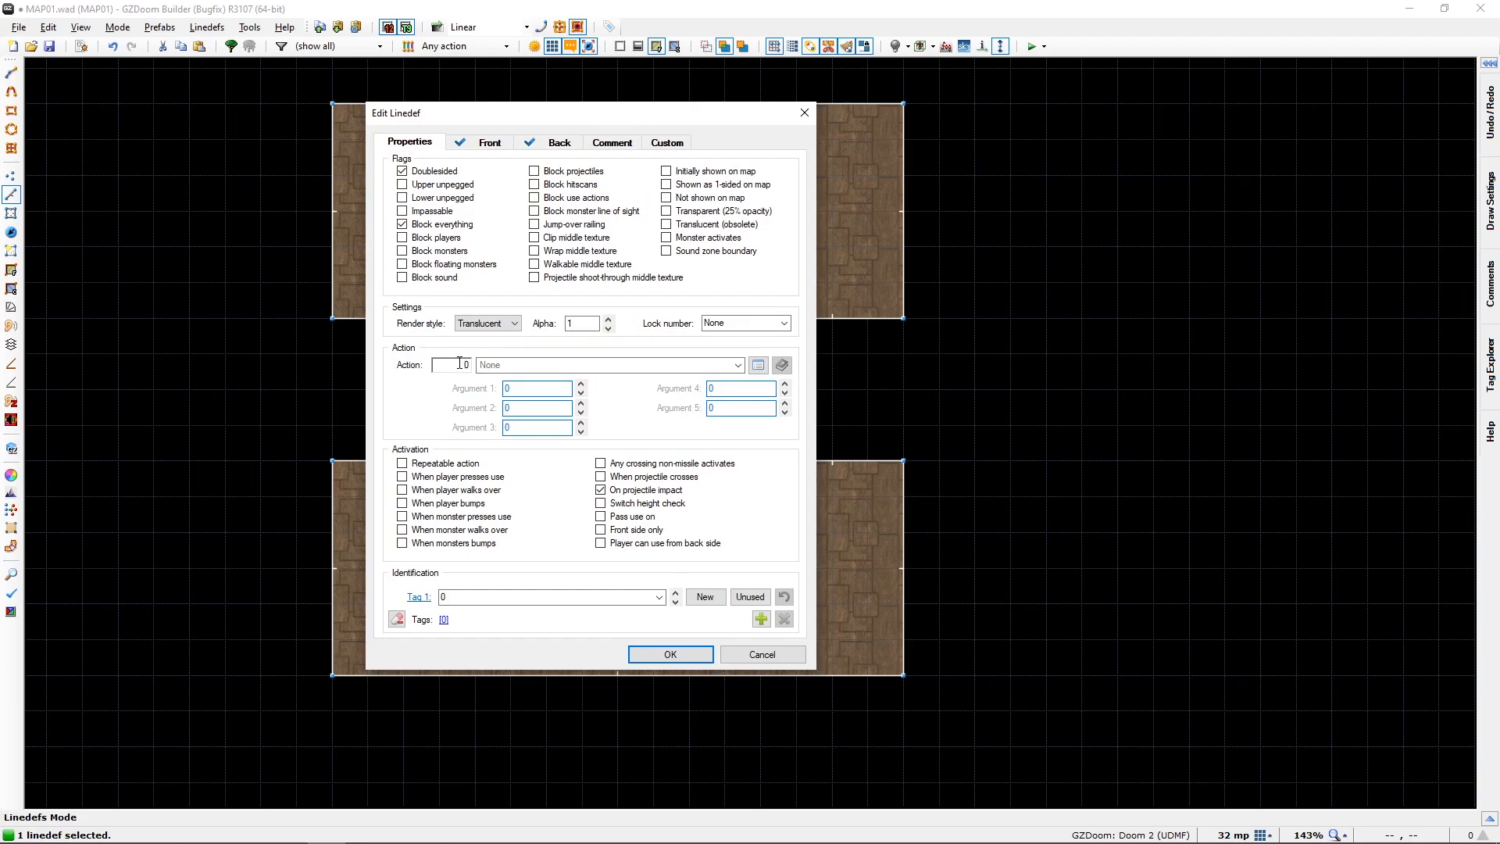
pyautogui.write('8')
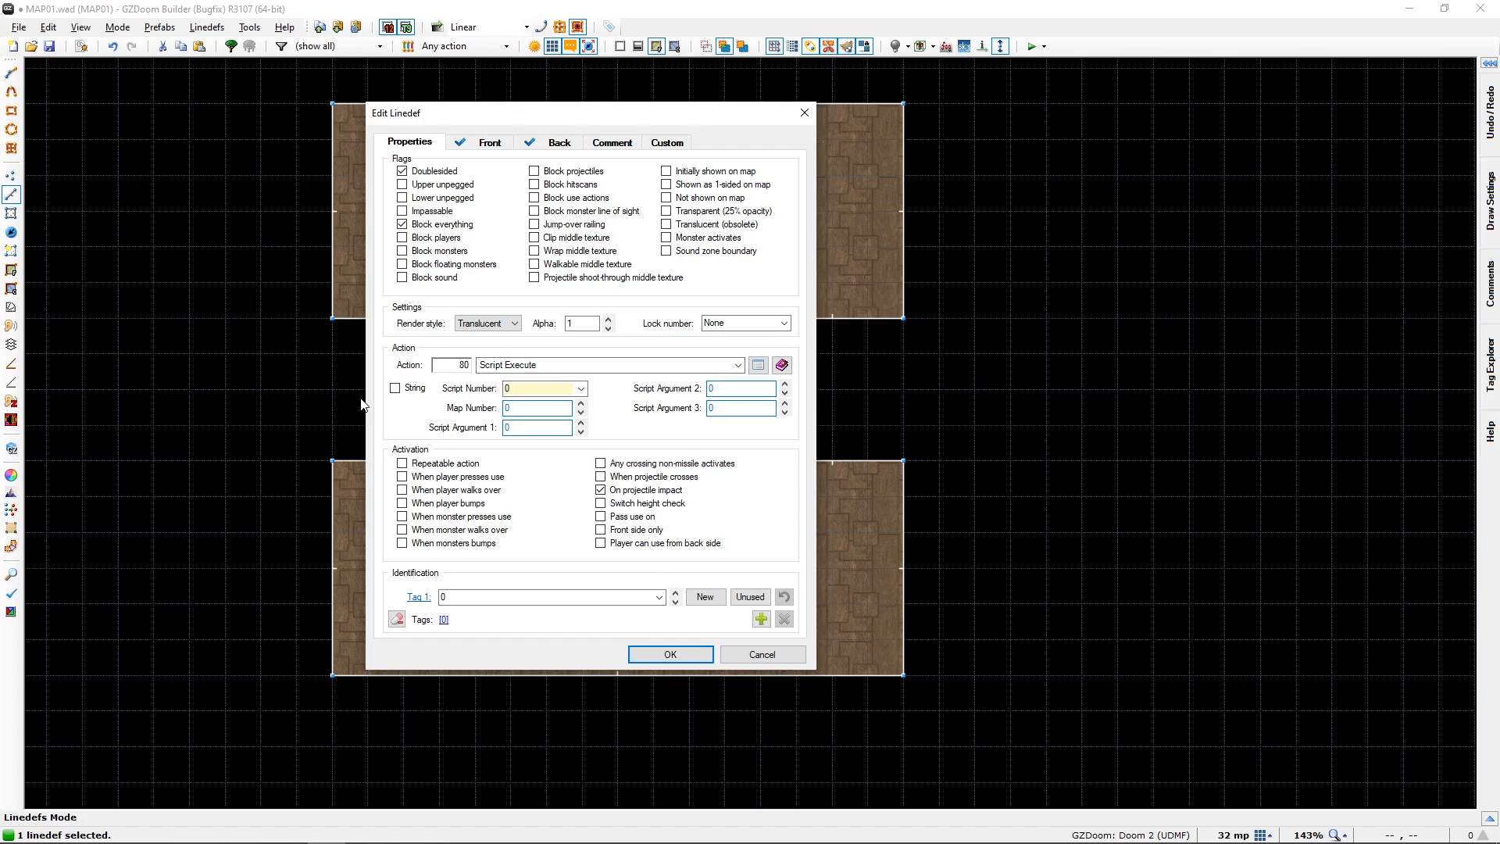
pyautogui.click(515, 389)
pyautogui.click(583, 389)
pyautogui.click(583, 389)
pyautogui.click(395, 389)
pyautogui.click(596, 368)
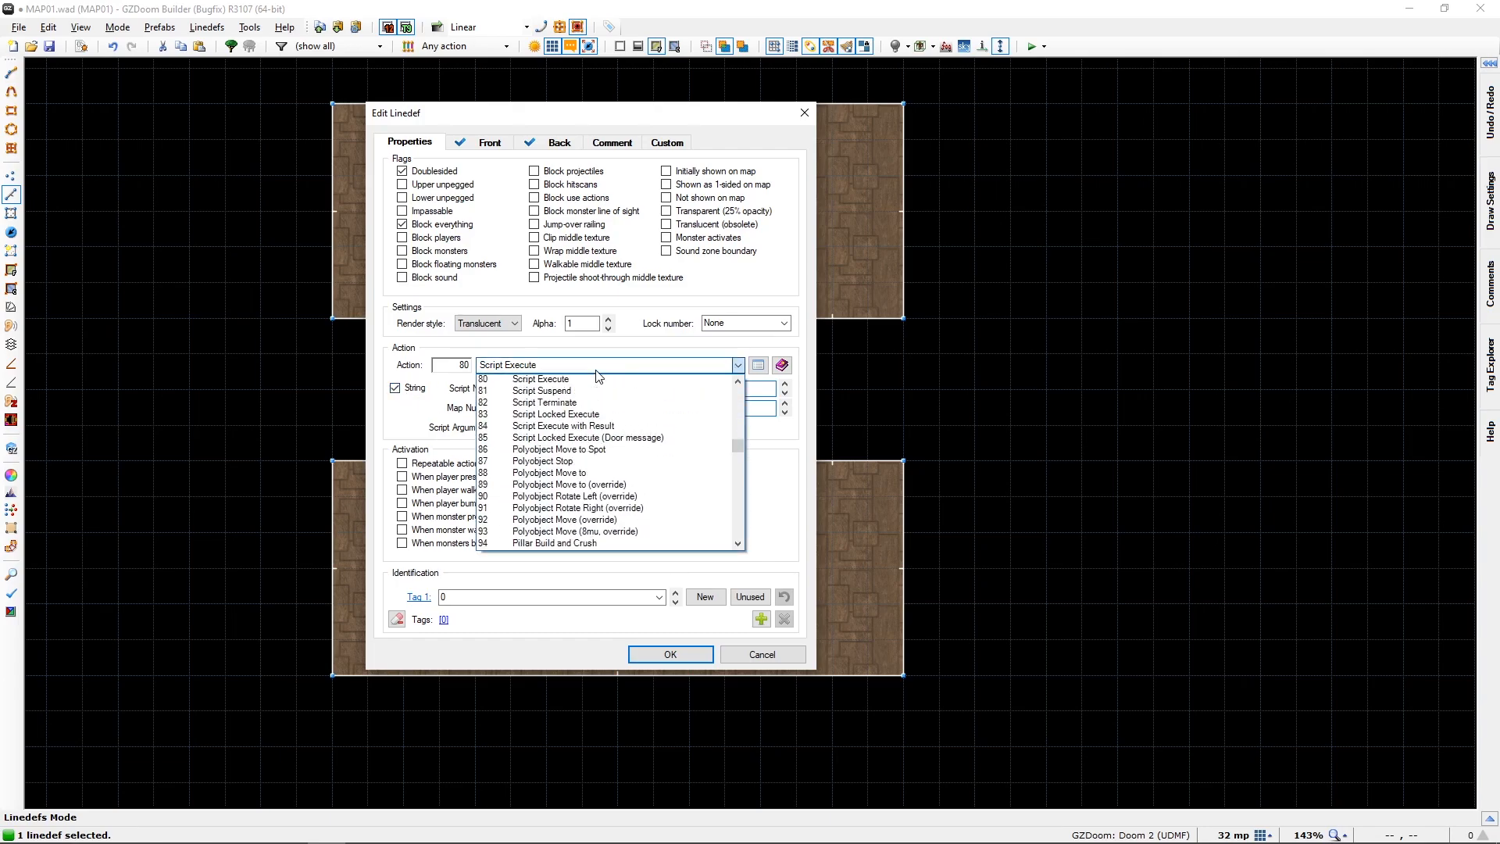
pyautogui.click(598, 378)
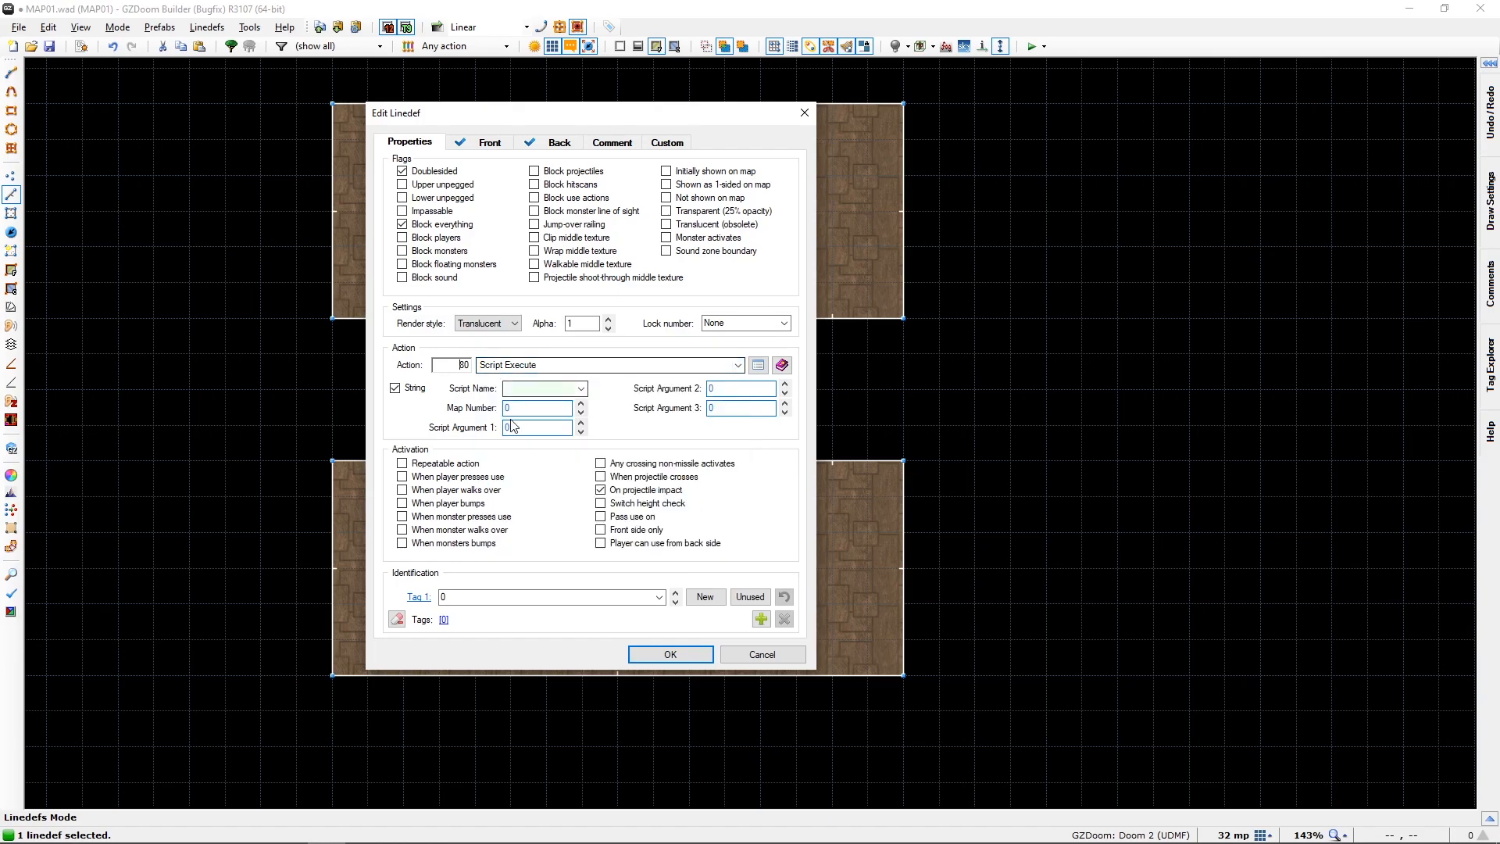
pyautogui.click(580, 389)
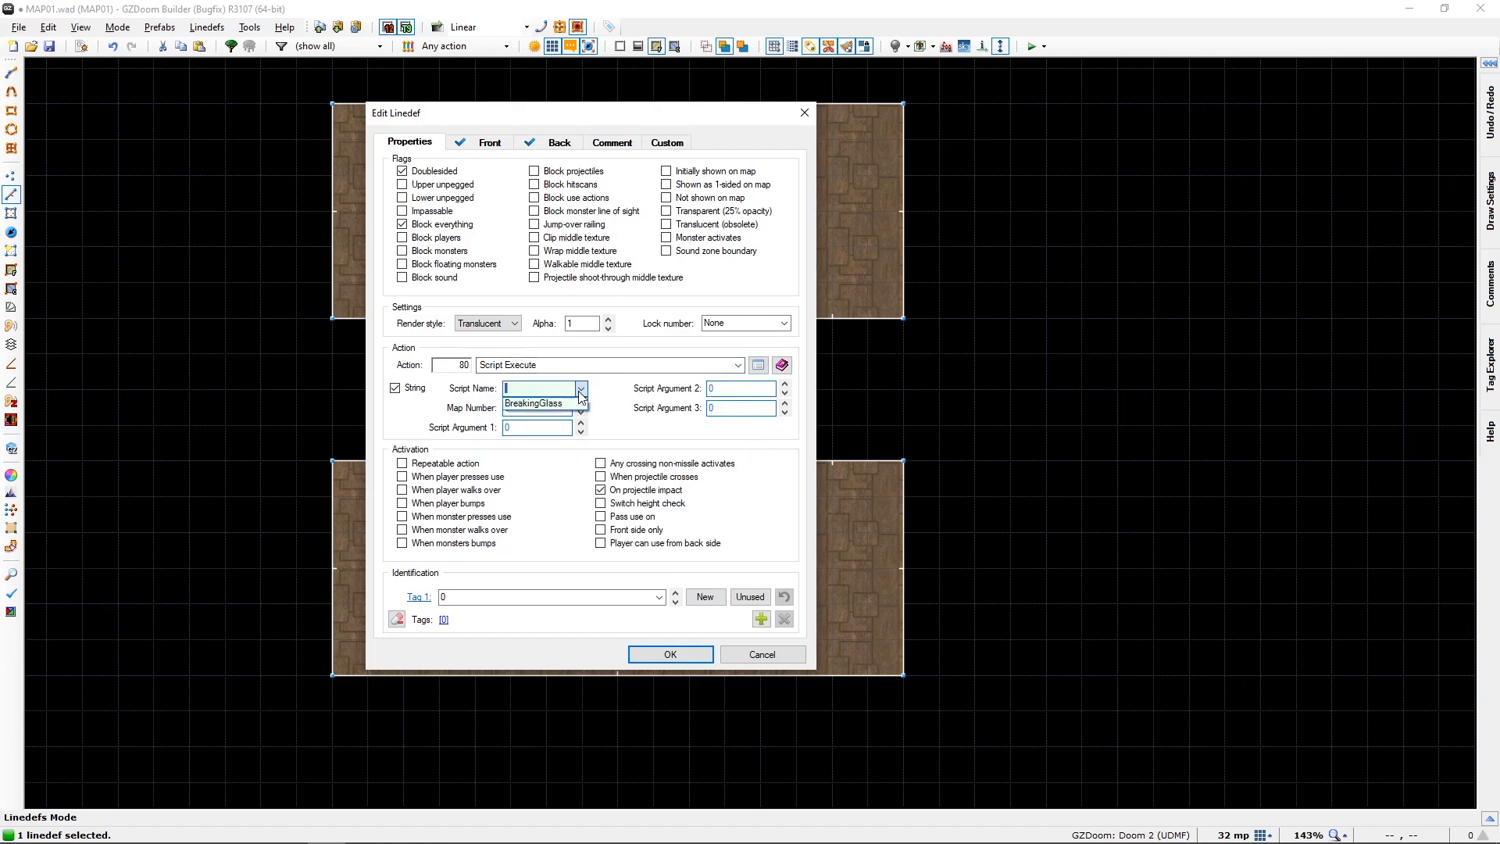
pyautogui.click(534, 403)
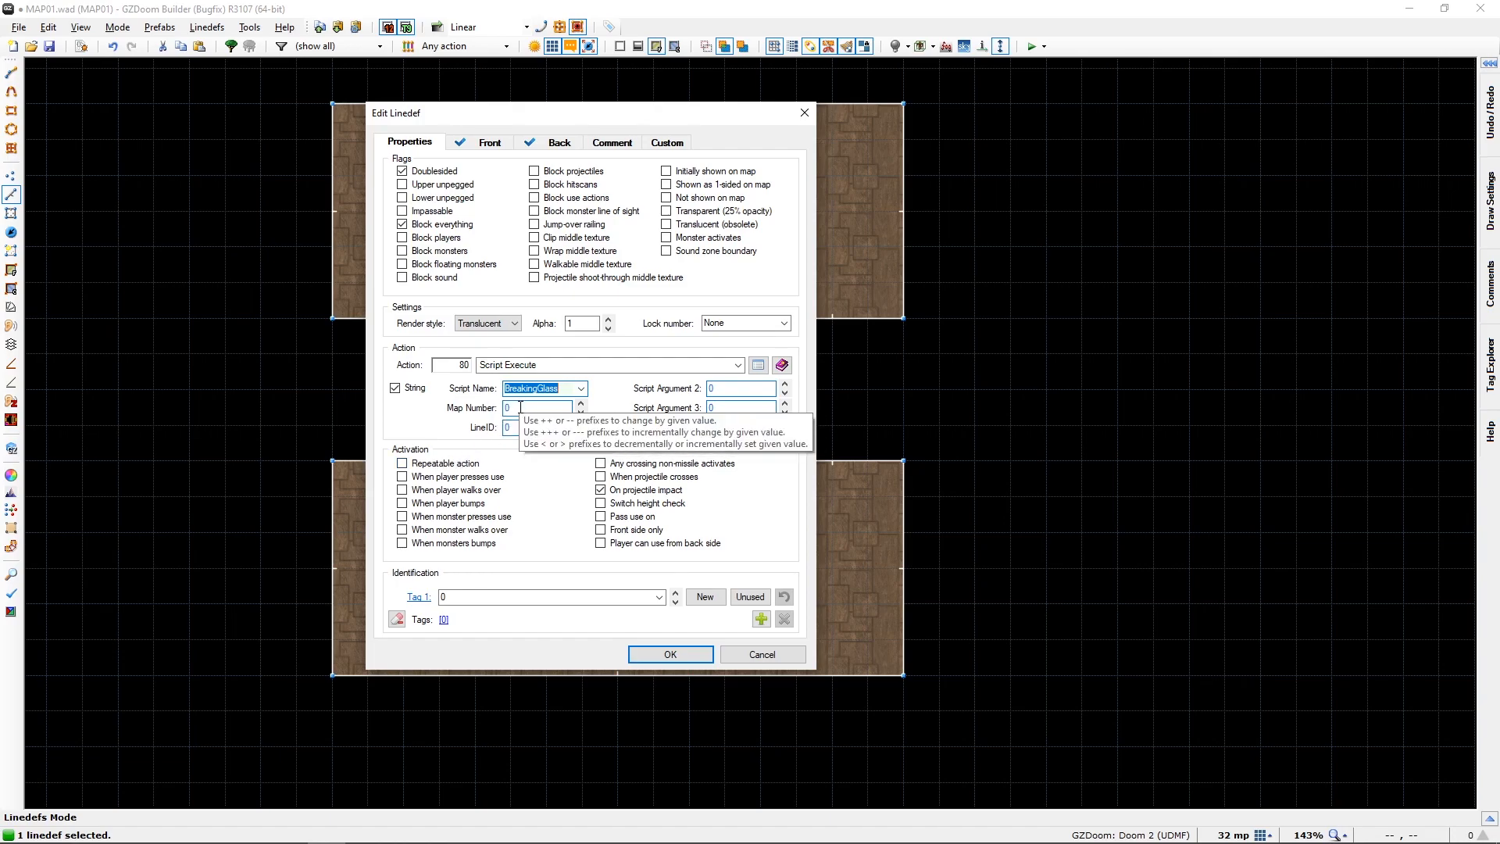
# Step: Set the script's LineID argument and the dividing linedef's tag to 100, and make the line Transparent (25% opacity)
pyautogui.click(515, 429)
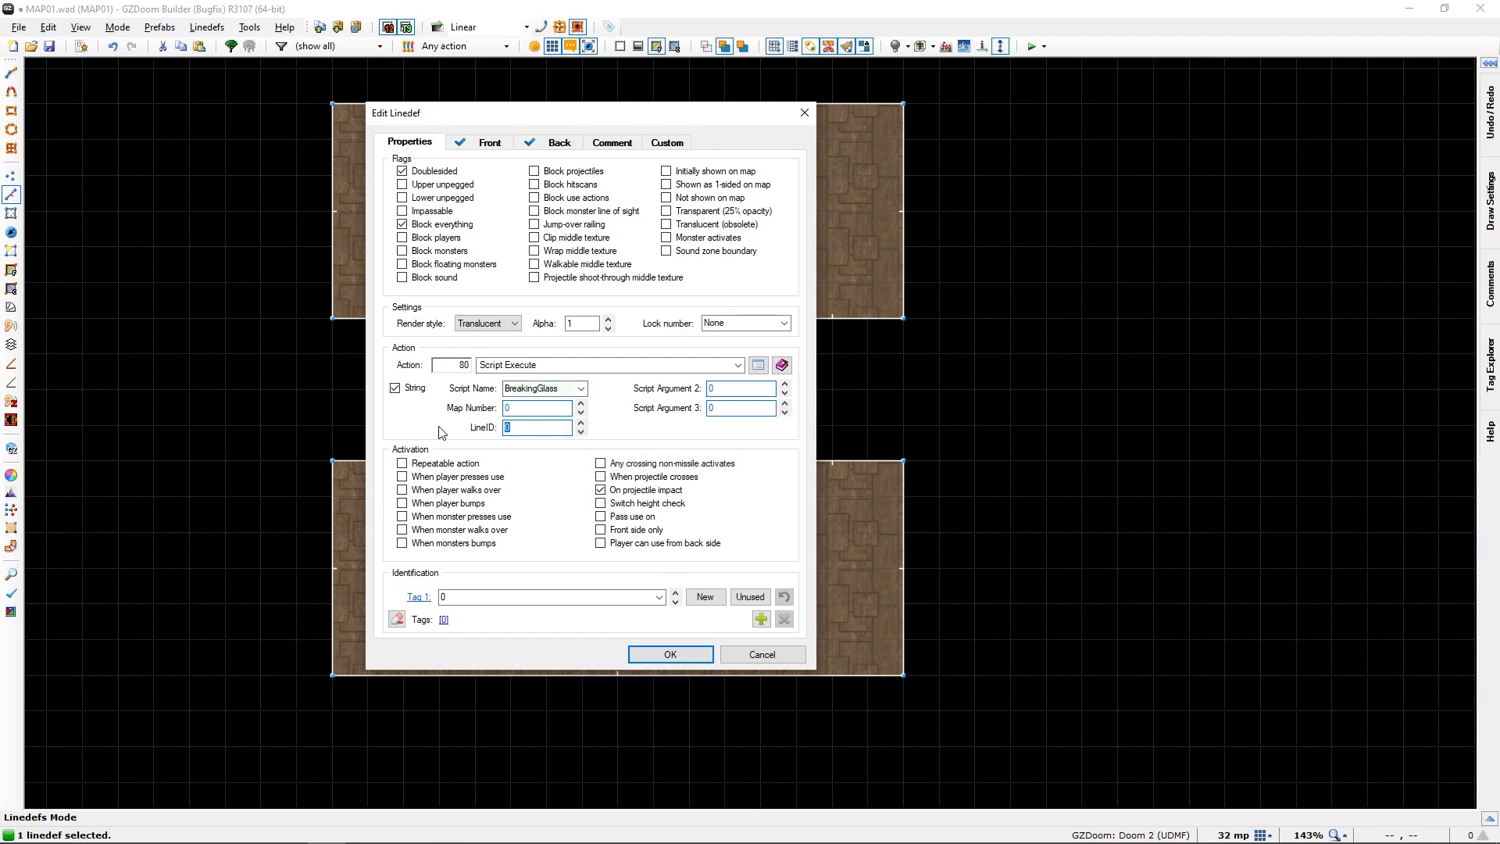
pyautogui.write('100')
pyautogui.press('Tab')
pyautogui.write('100')
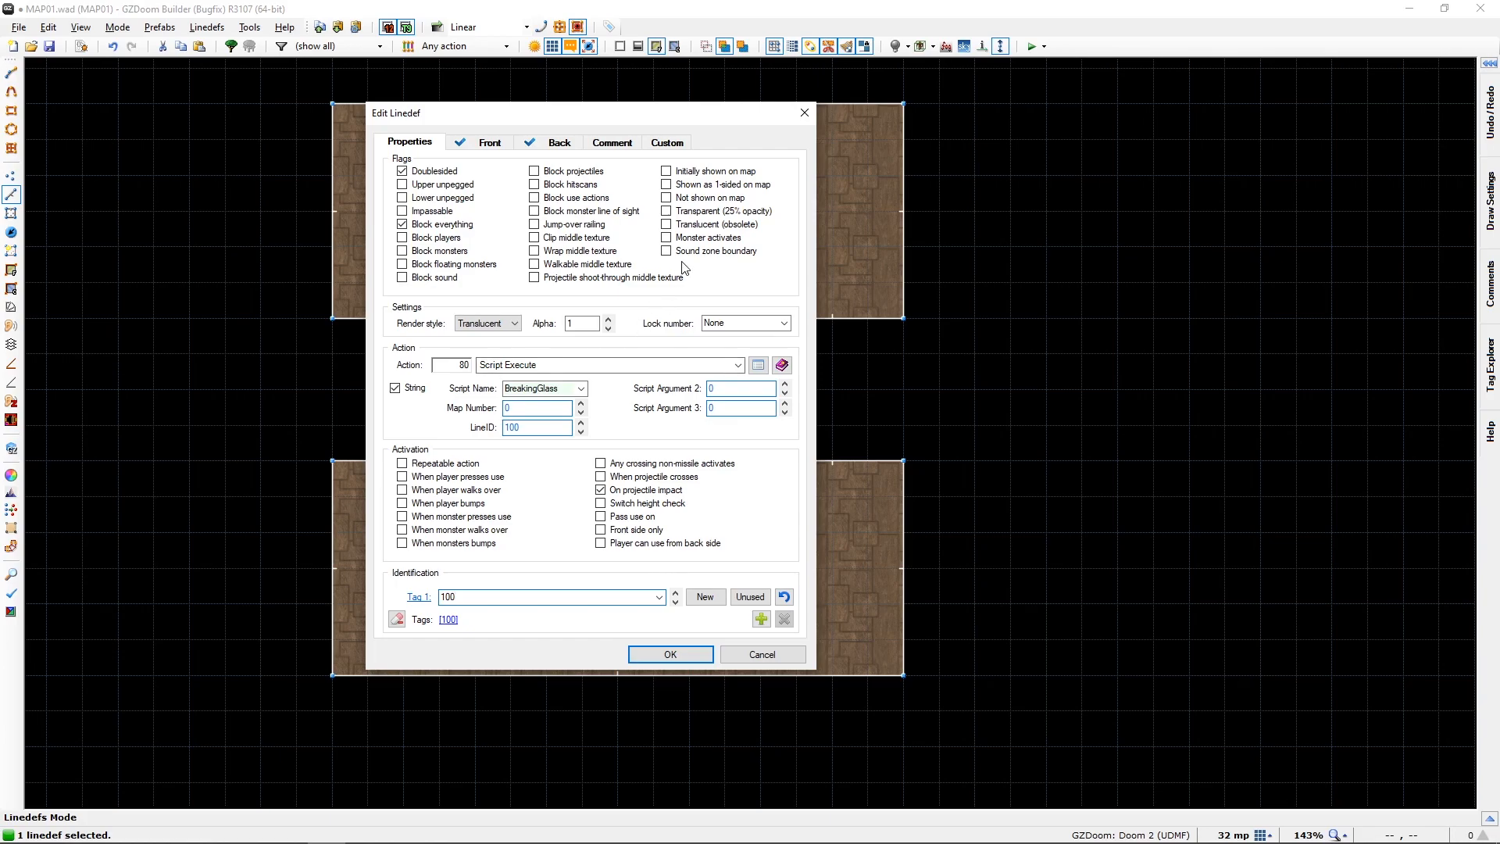
pyautogui.click(666, 212)
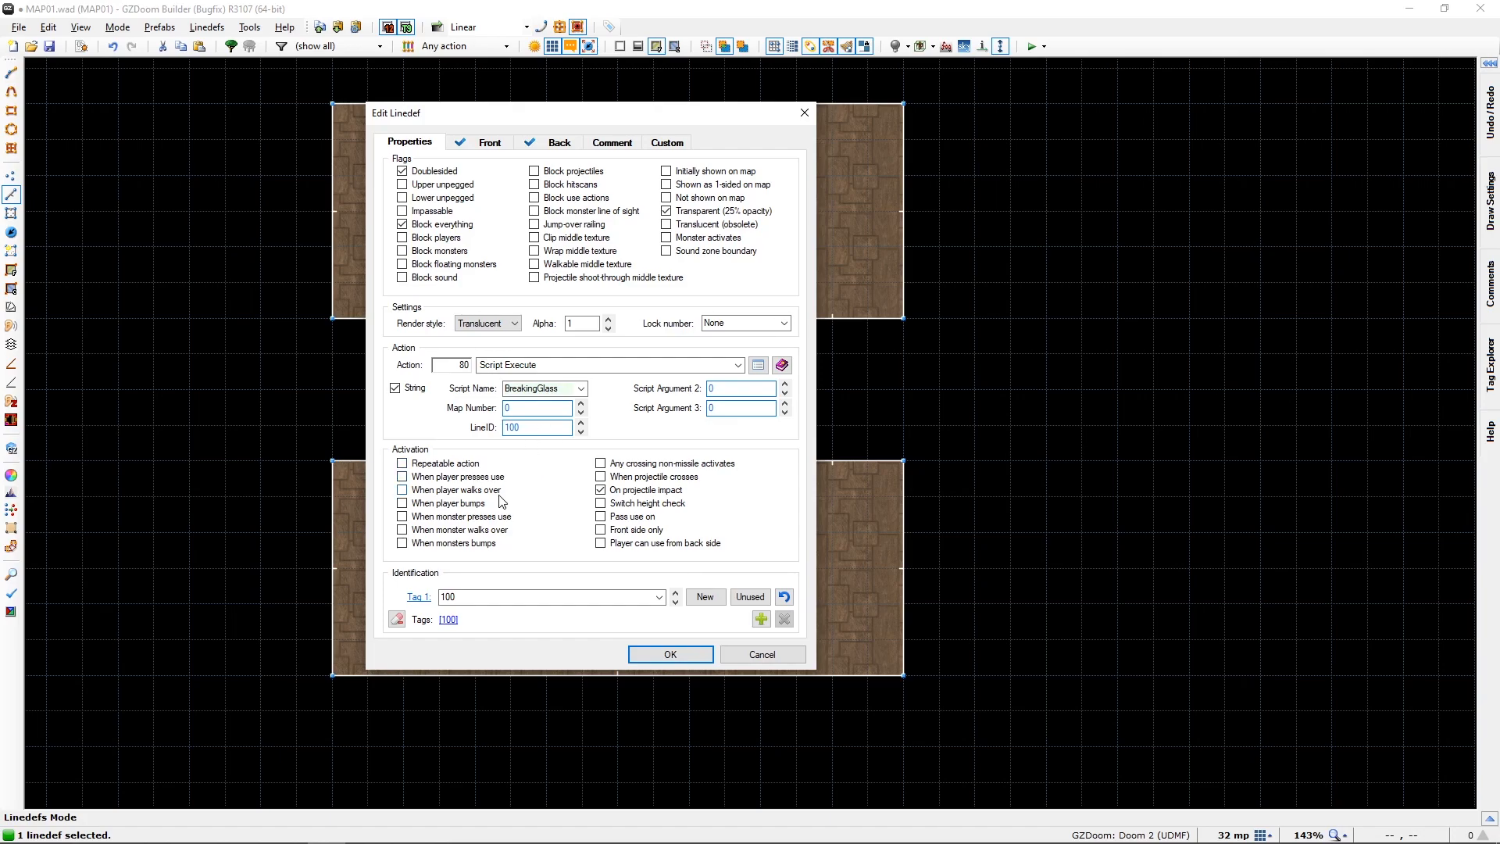
pyautogui.click(660, 656)
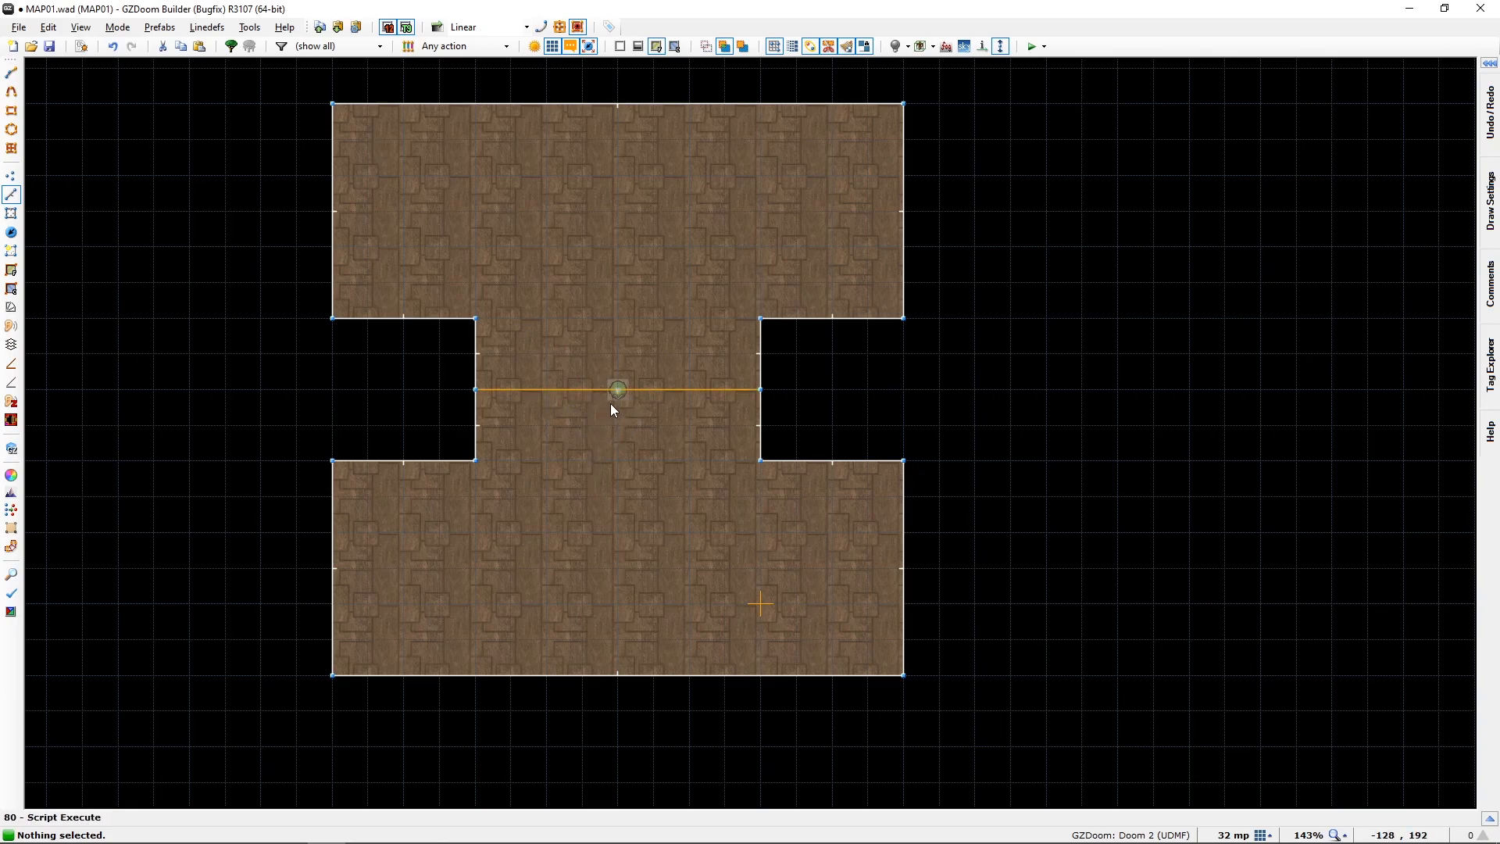
# Step: Insert a Player 1 start in the middle of the lower room
pyautogui.press('t')
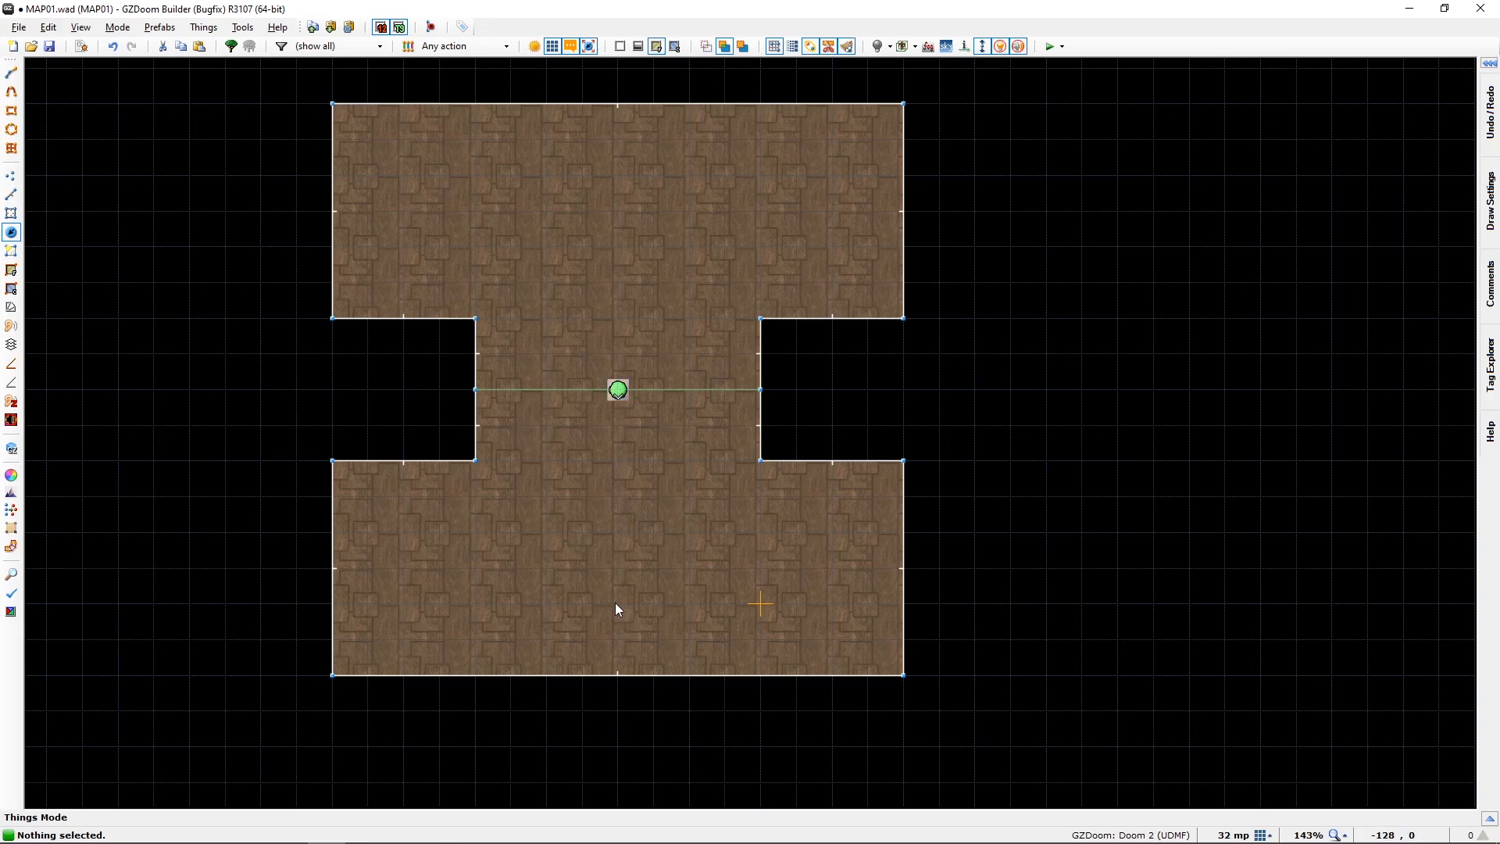
pyautogui.press('Insert')
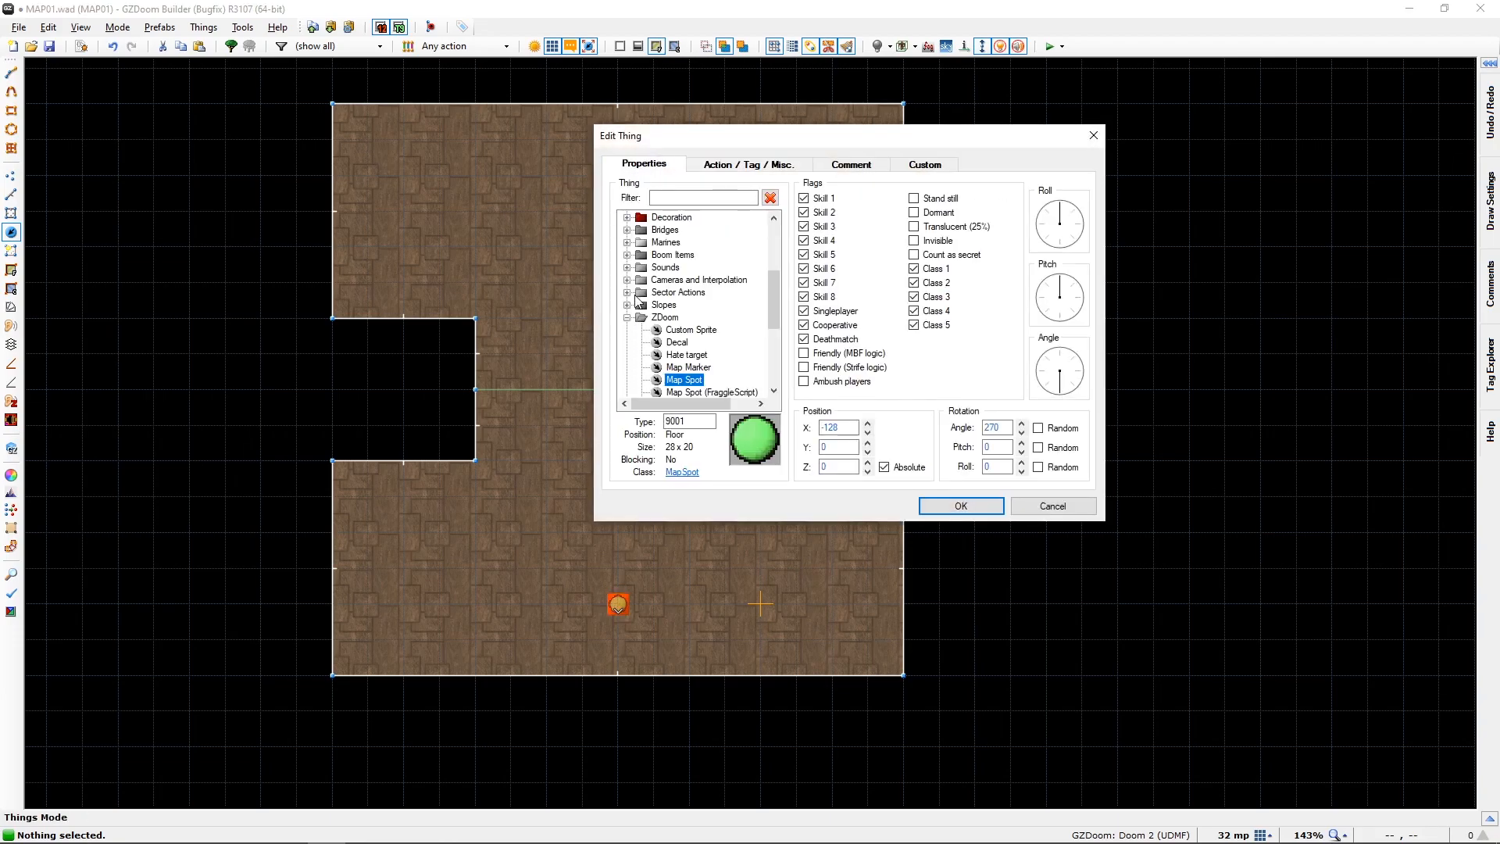
pyautogui.scroll(4, 659, 299)
pyautogui.click(656, 230)
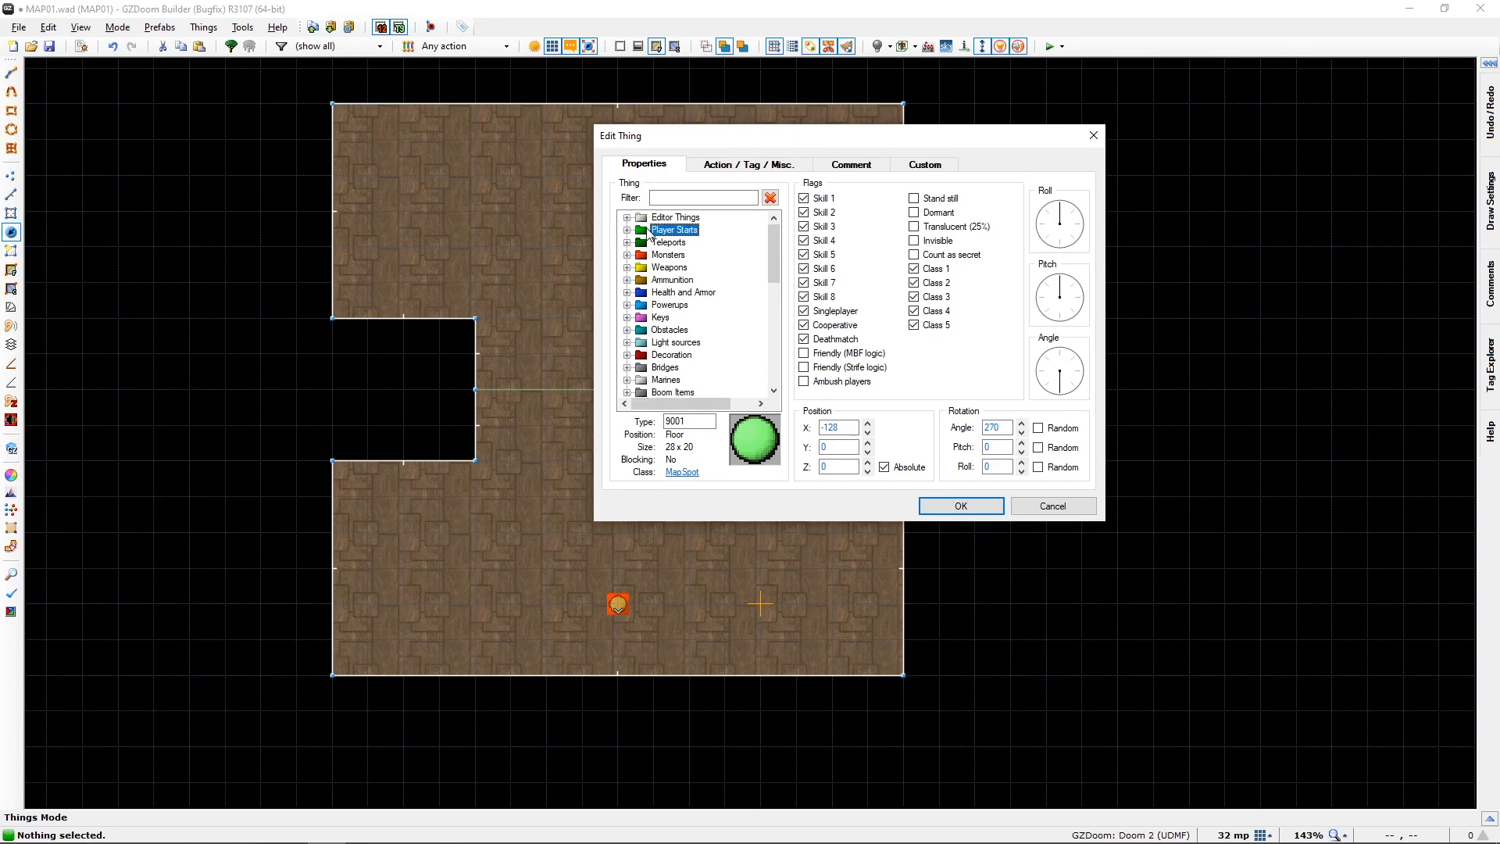
pyautogui.doubleClick(656, 230)
pyautogui.click(689, 242)
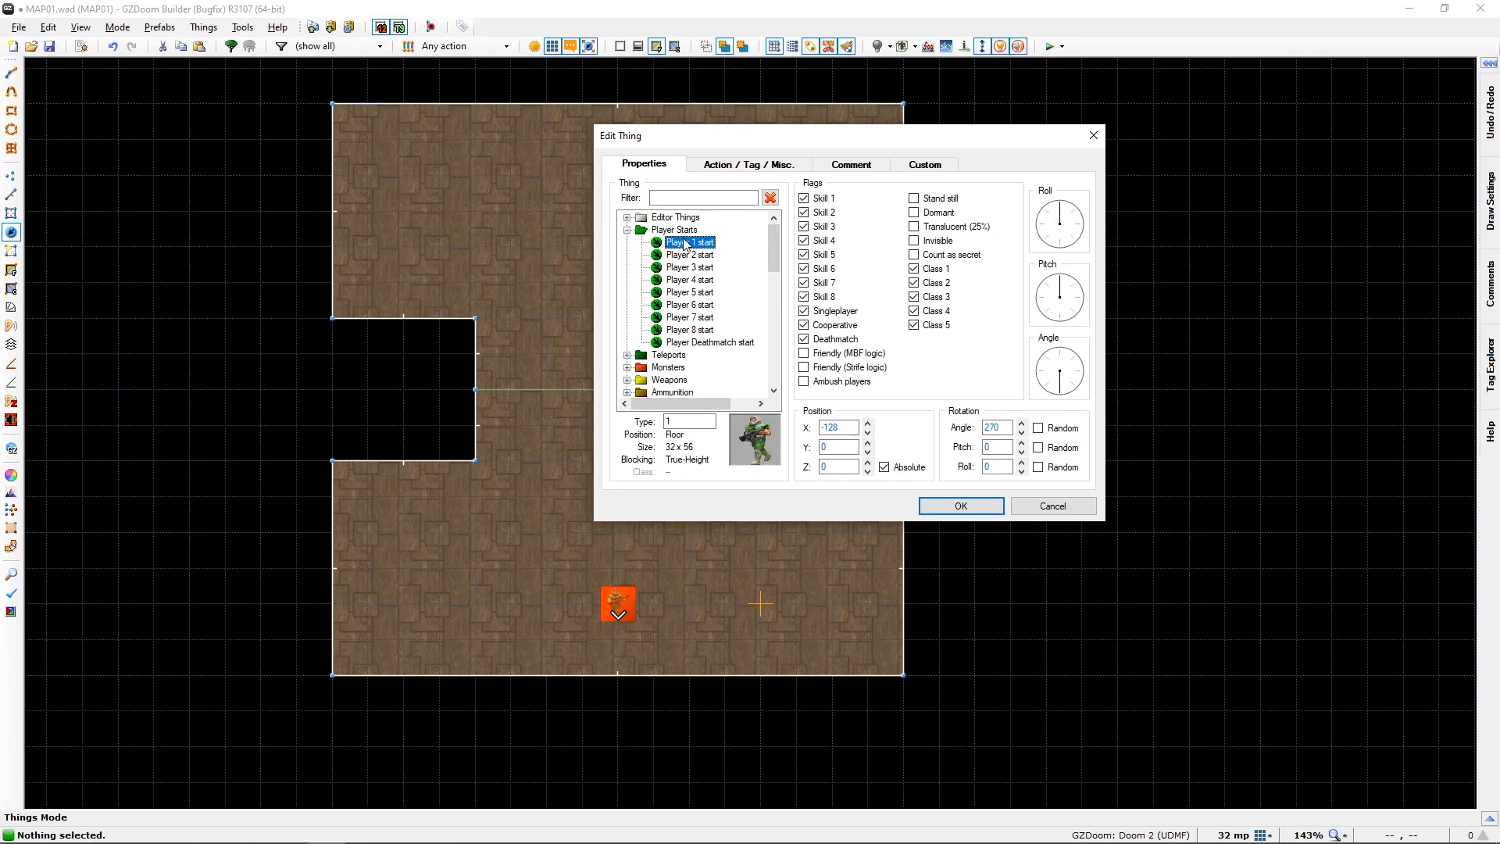
pyautogui.click(961, 506)
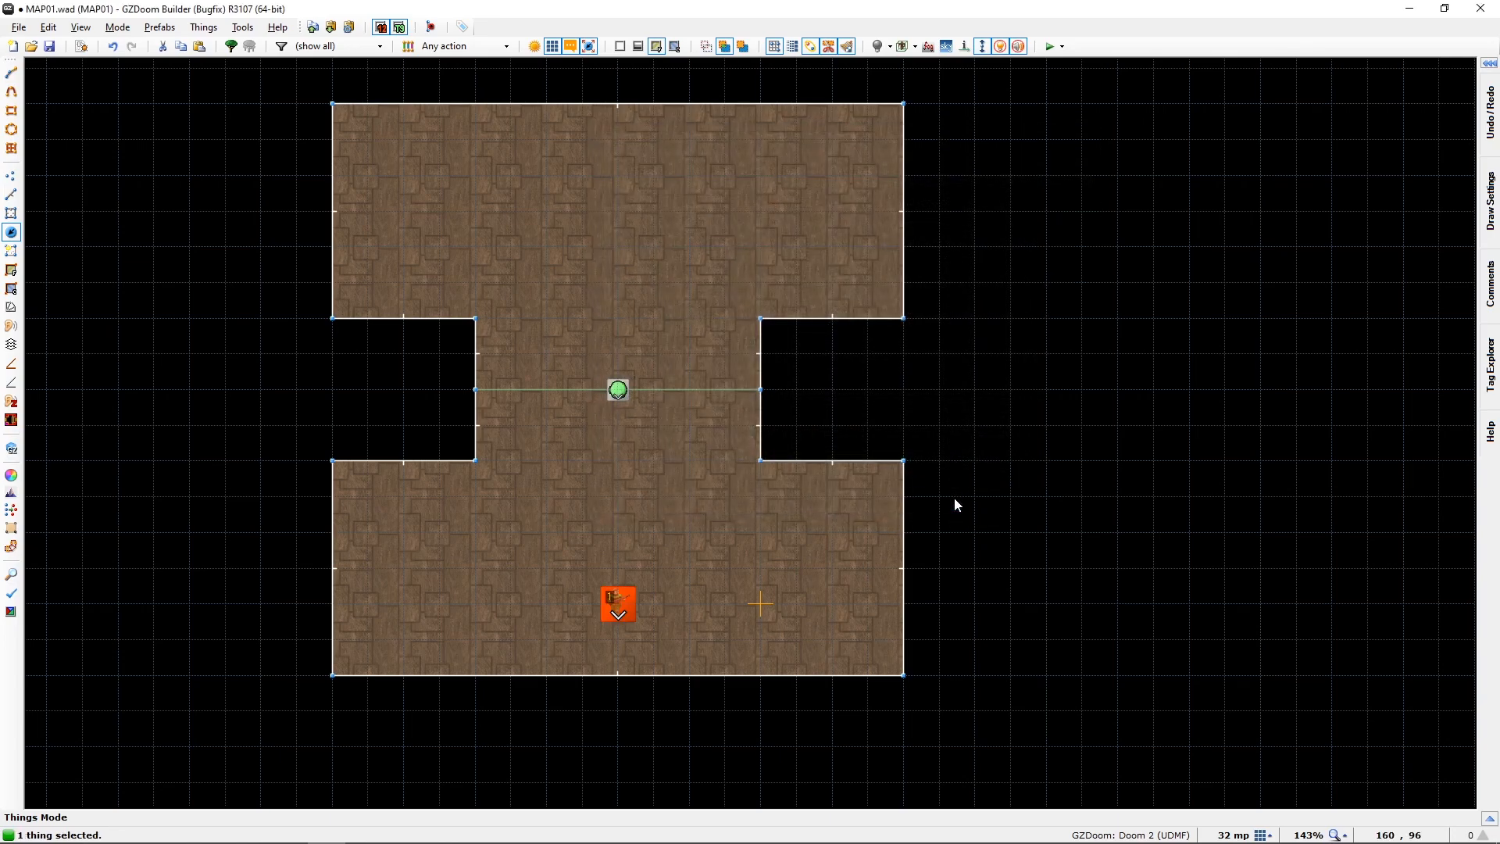
# Step: Rotate the Player 1 start to face up toward the glass line
pyautogui.rightClick(625, 614)
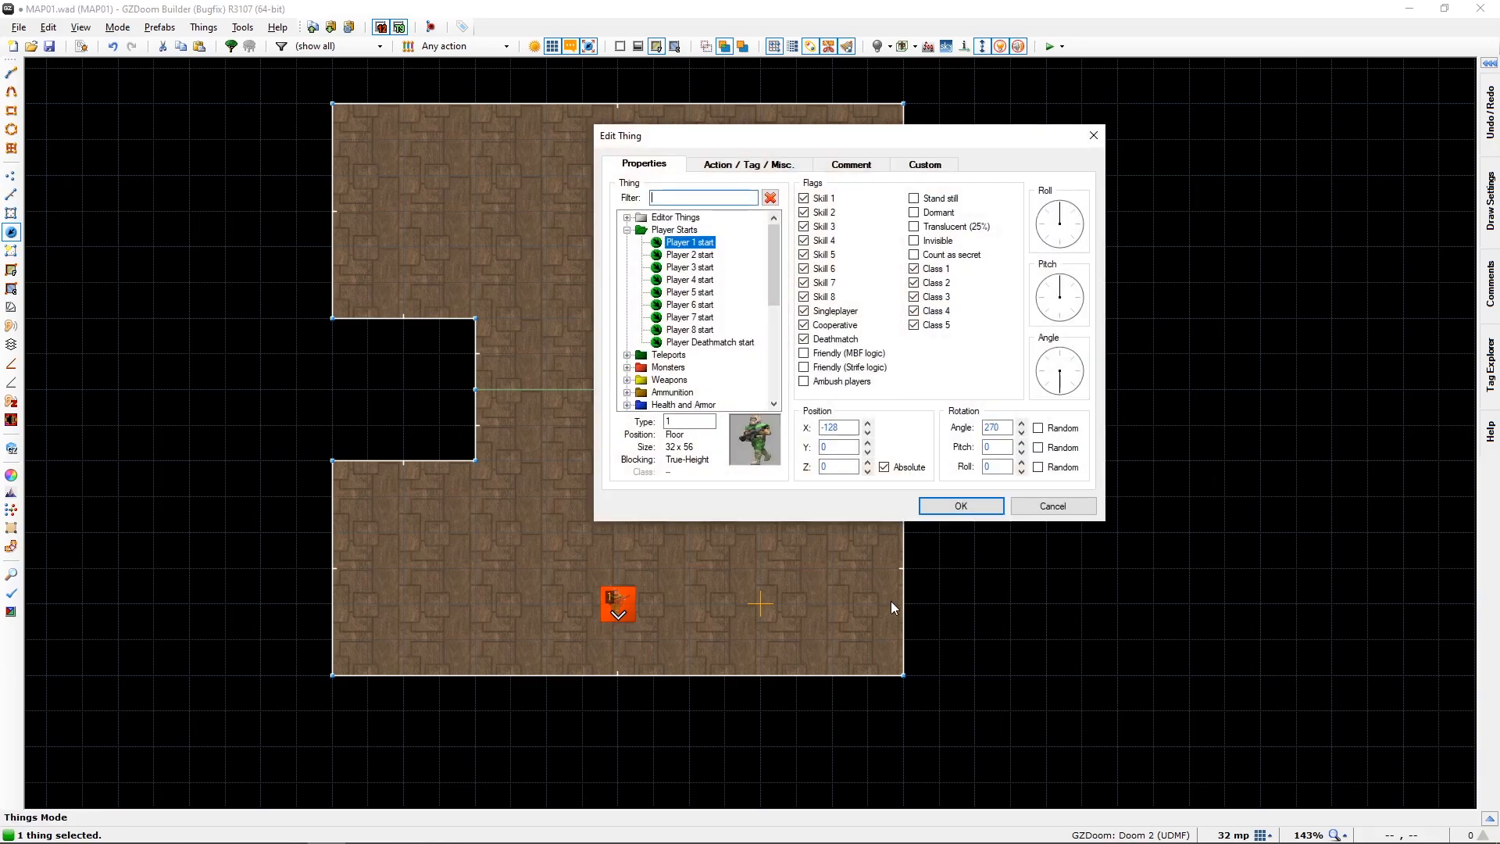
pyautogui.click(1060, 356)
pyautogui.click(950, 507)
pyautogui.click(531, 491)
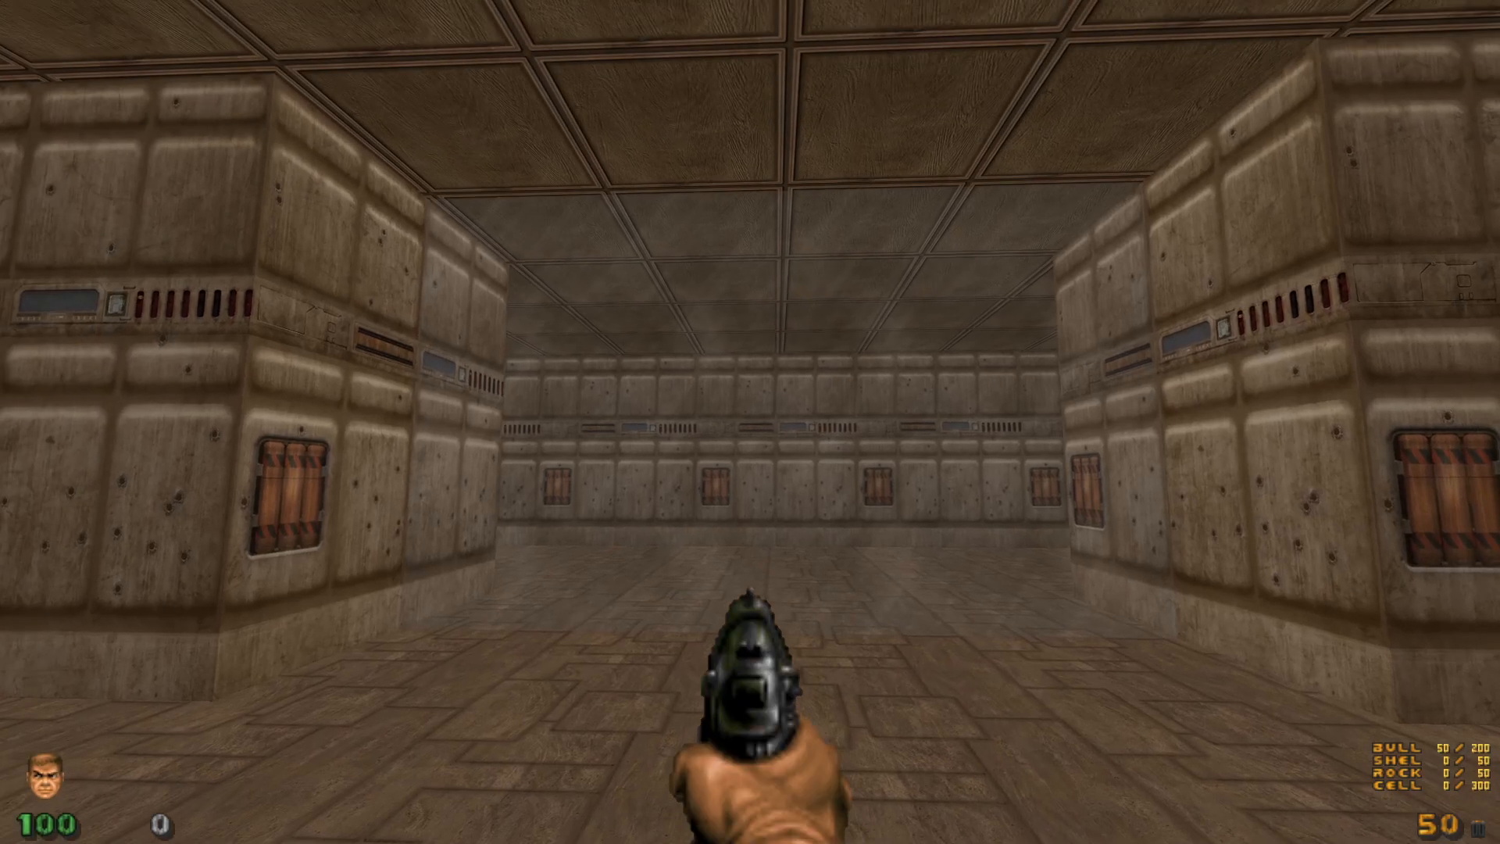
# Step: In the game test, shoot the glass and walk through the passage, then return to the map editor
pyautogui.press('ctrl')
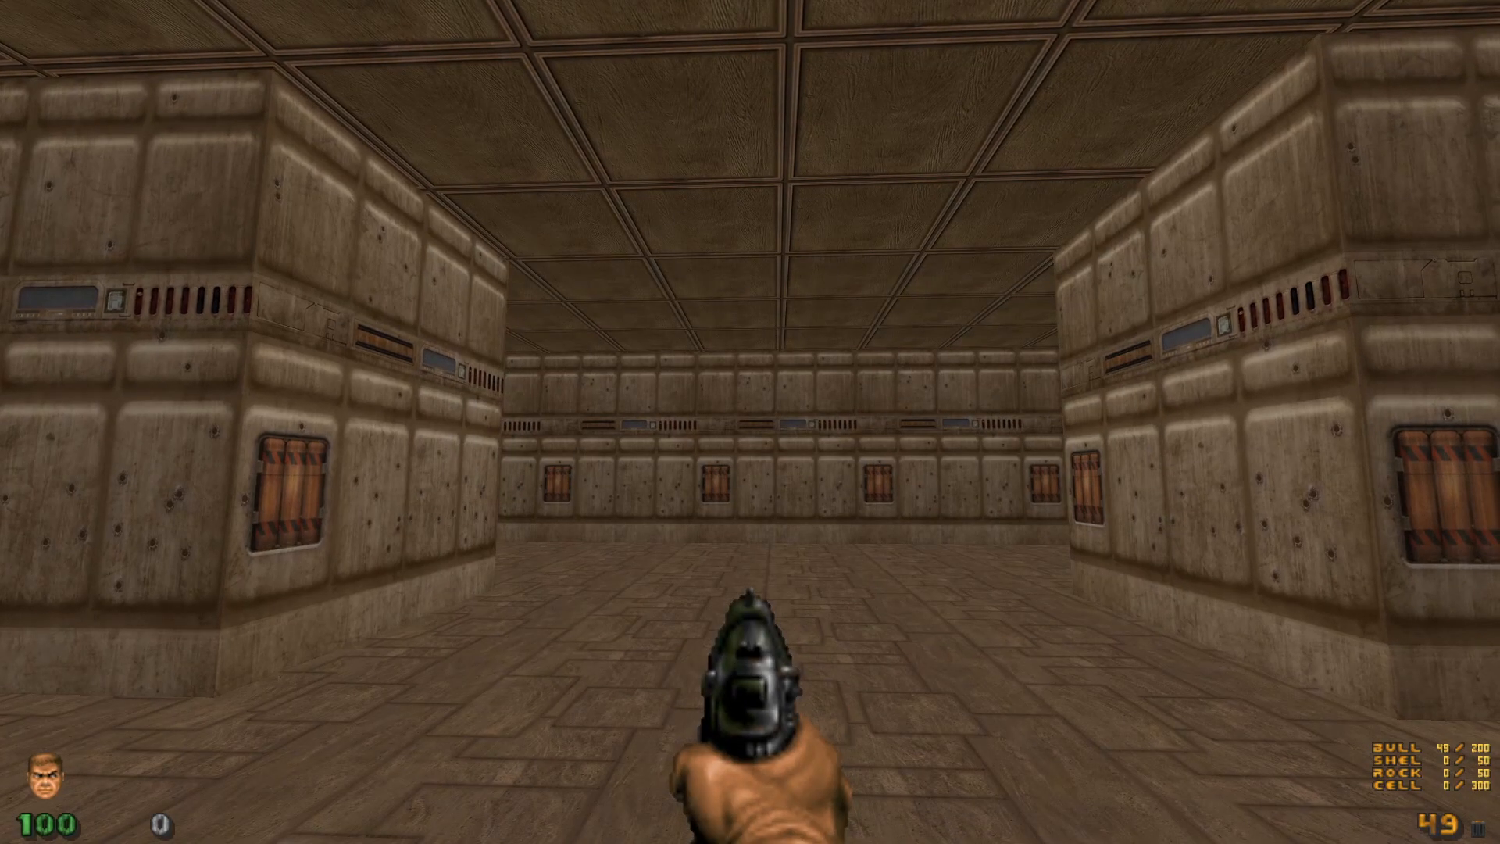
pyautogui.press('w')
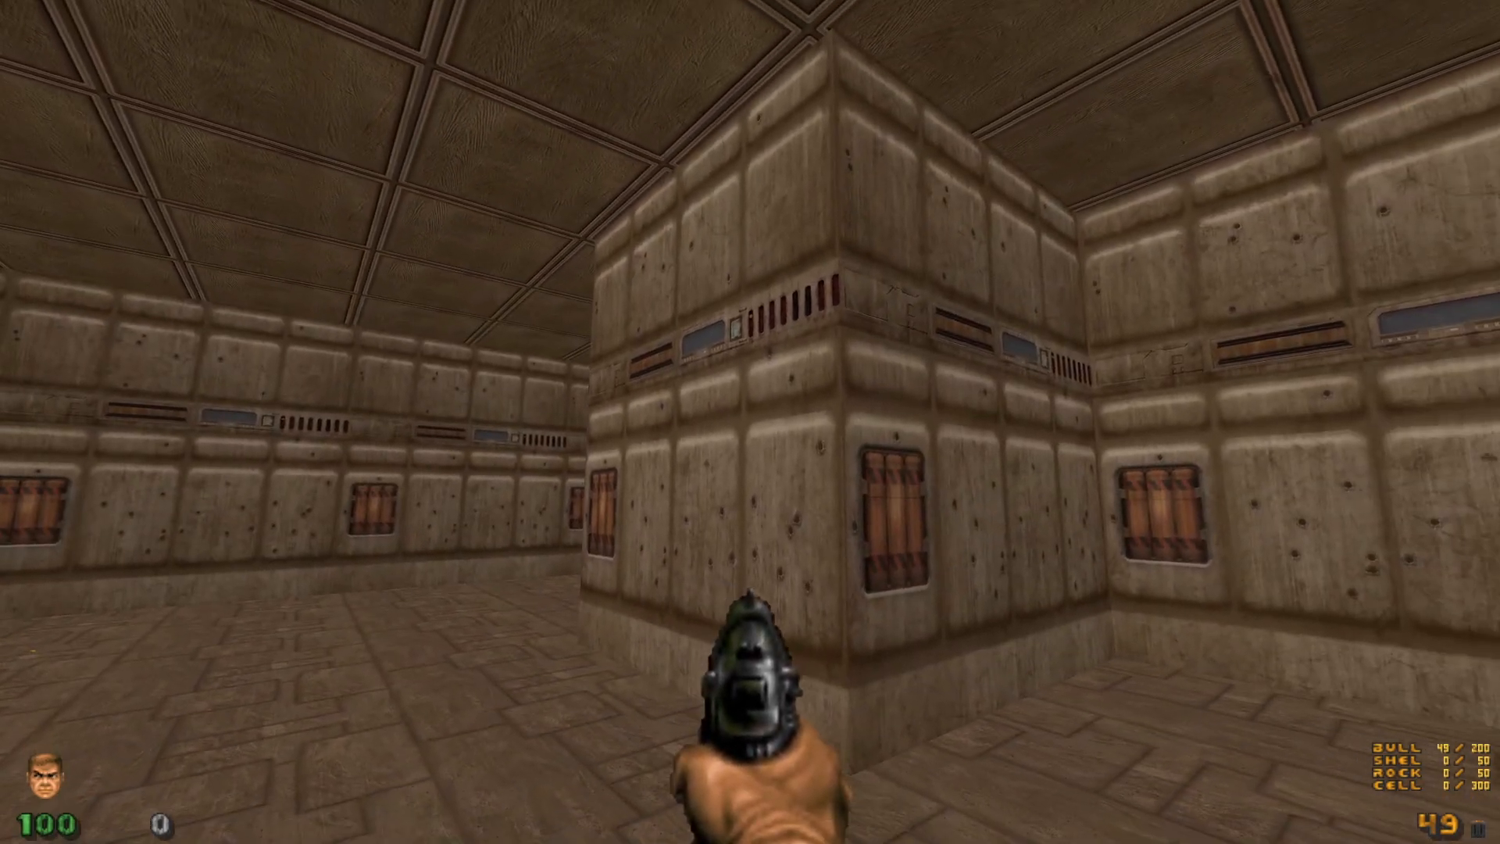
pyautogui.press('w')
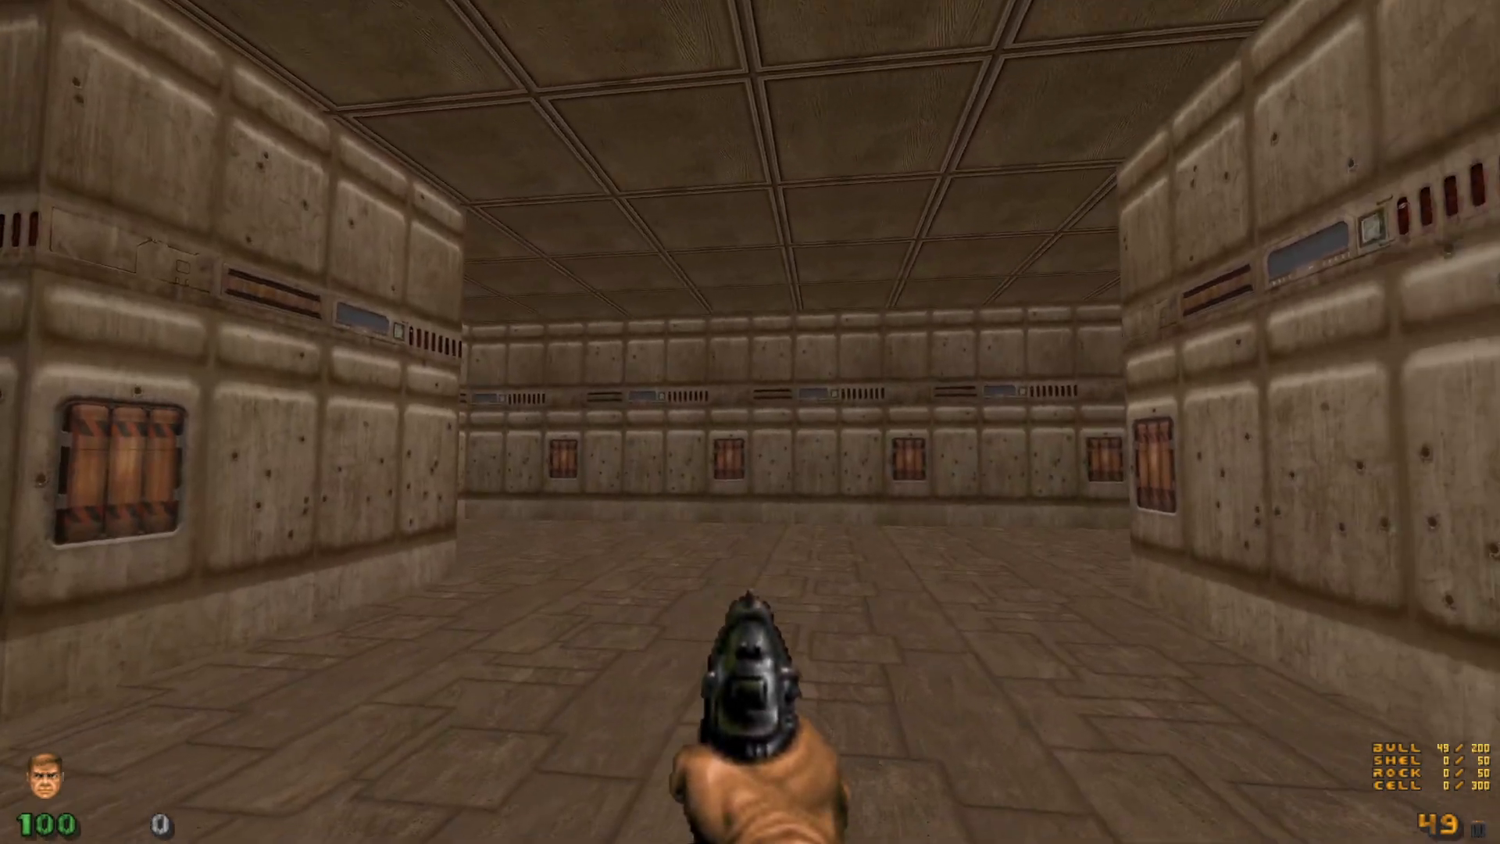
pyautogui.press('w')
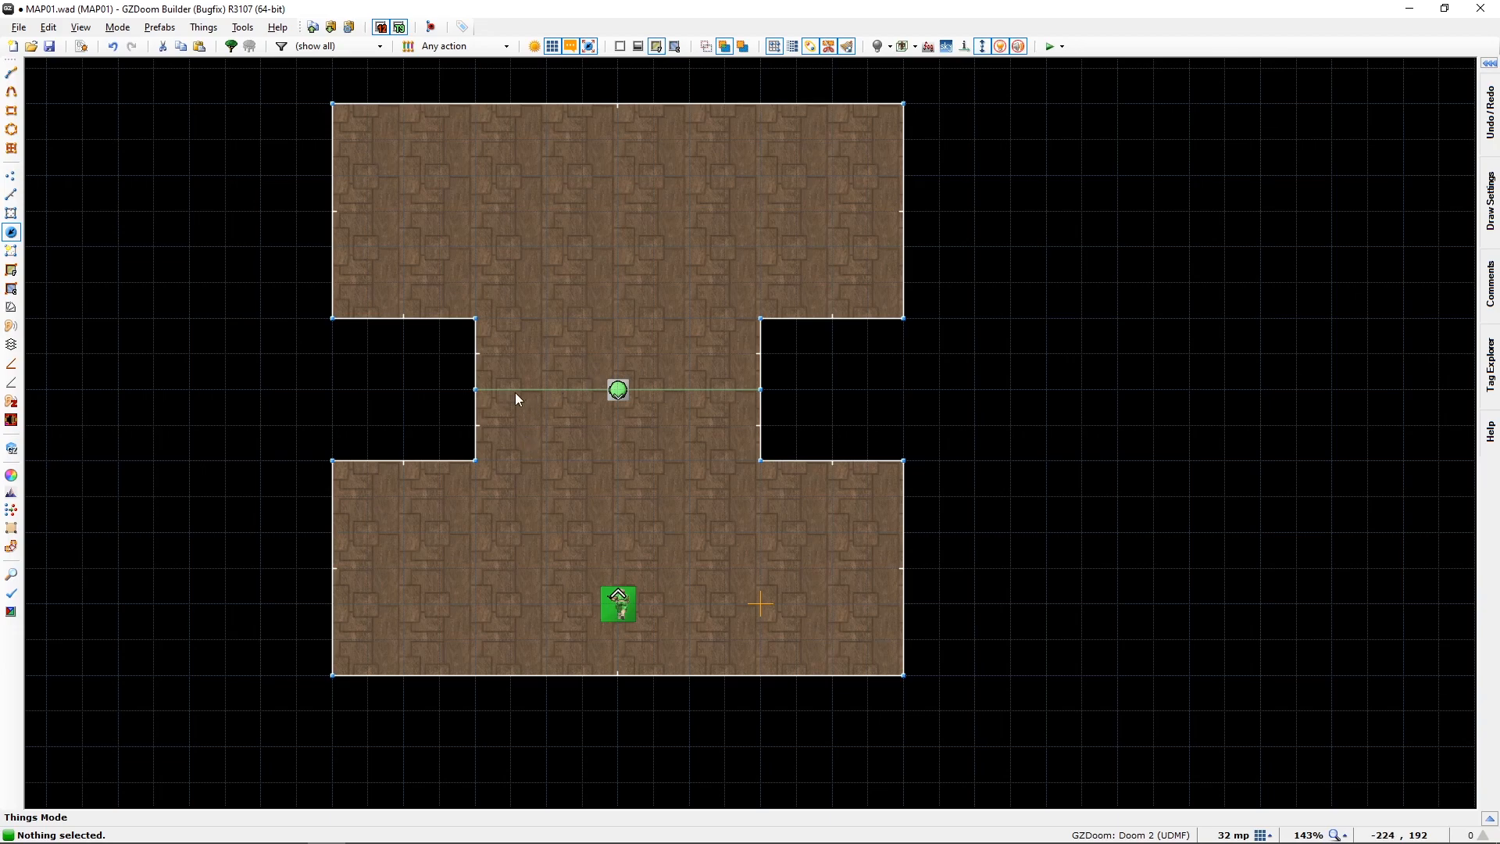
# Step: Review the glass linedef's flags, BreakingGlass script action, activation and tag in its properties
pyautogui.press('Tab')
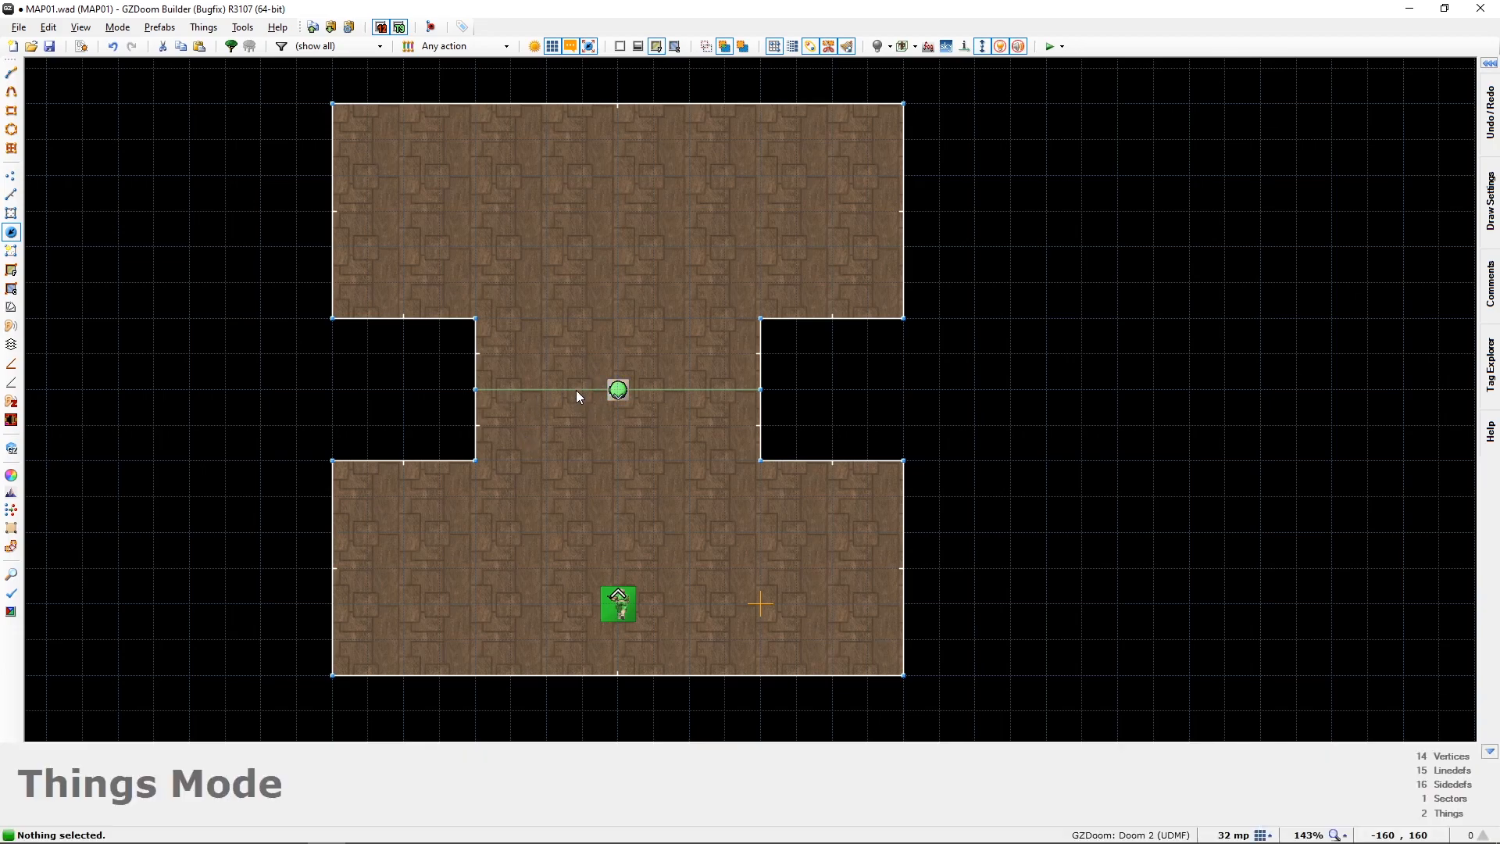
pyautogui.press('Tab')
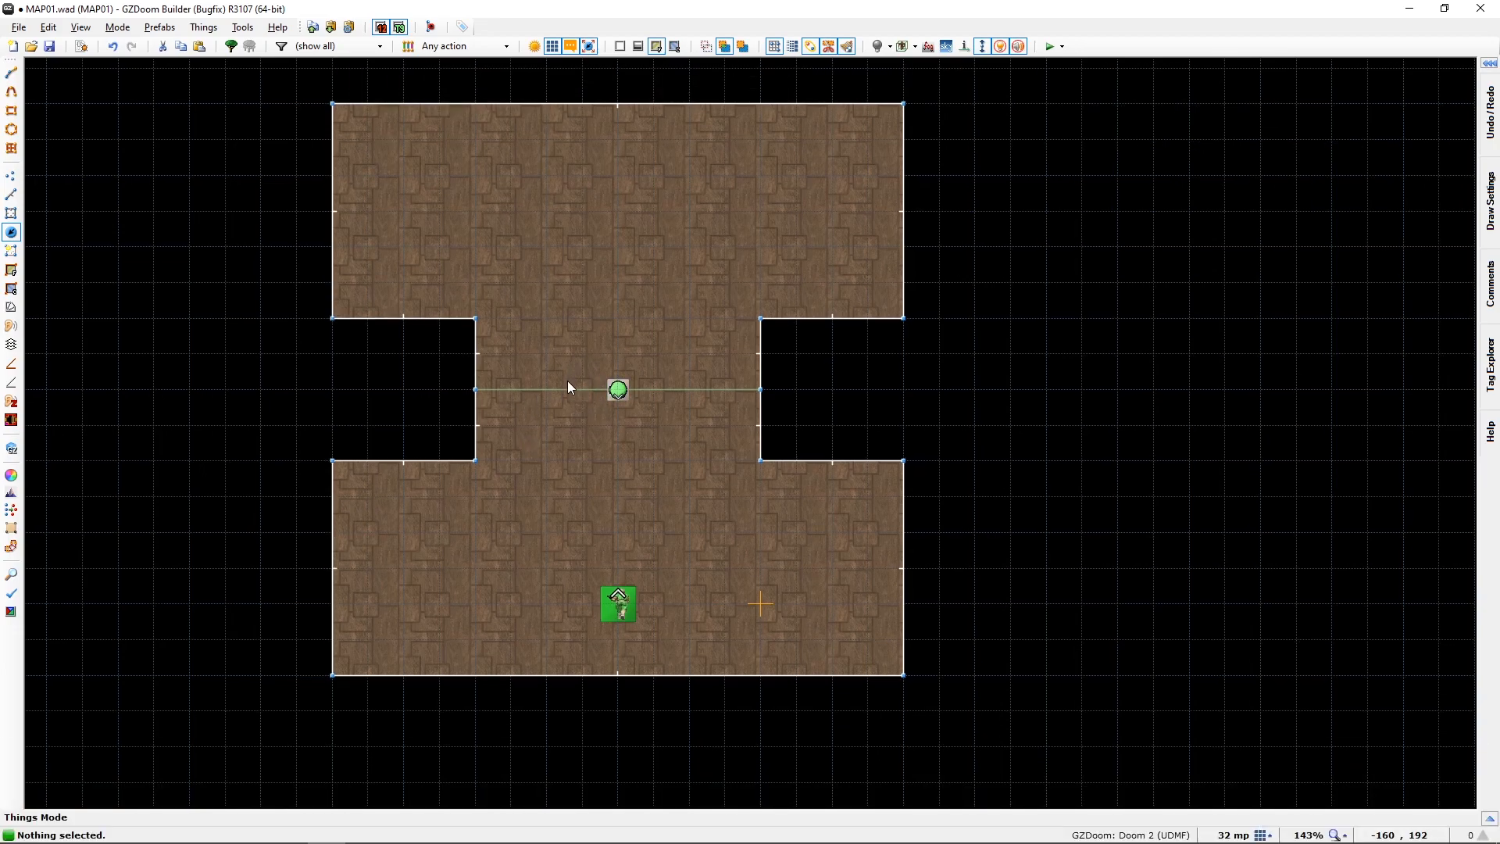
pyautogui.press('l')
pyautogui.rightClick(568, 389)
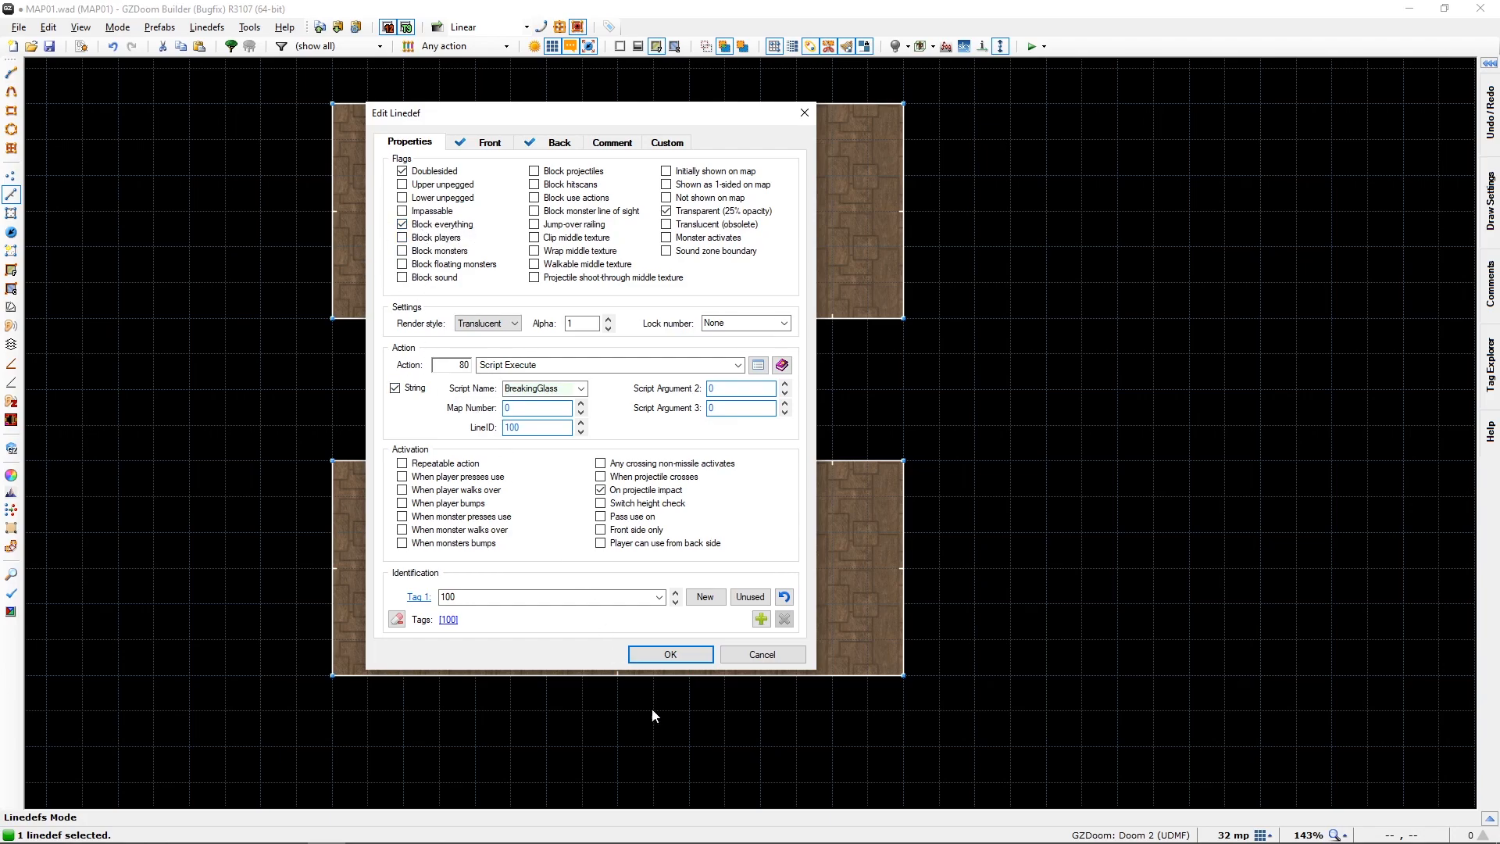
pyautogui.click(670, 654)
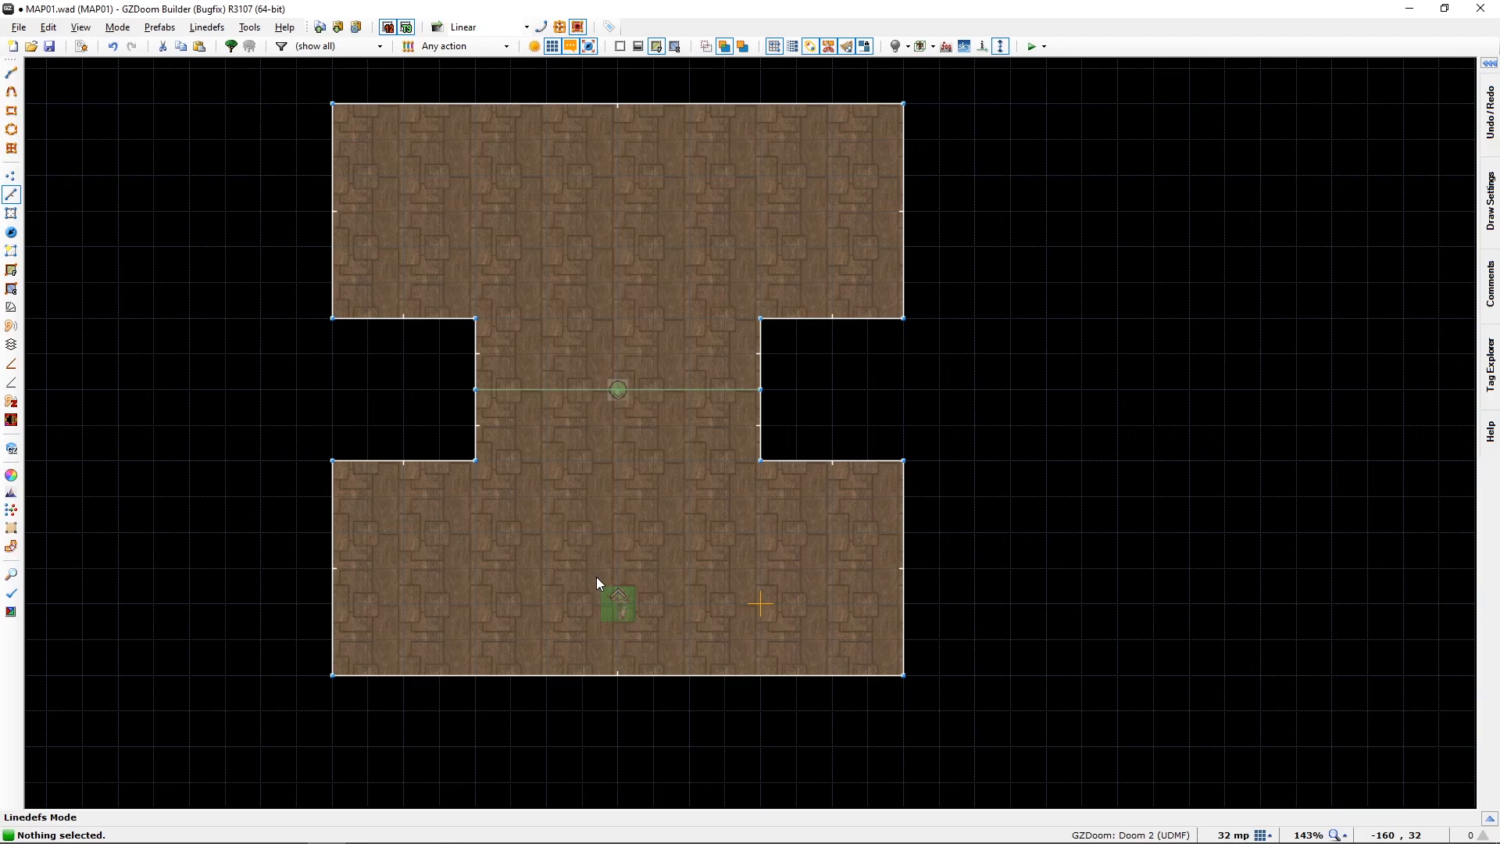
# Step: Launch the map in the game once more, shoot the glass, and move forward to check the breaking effect
pyautogui.press('F9')
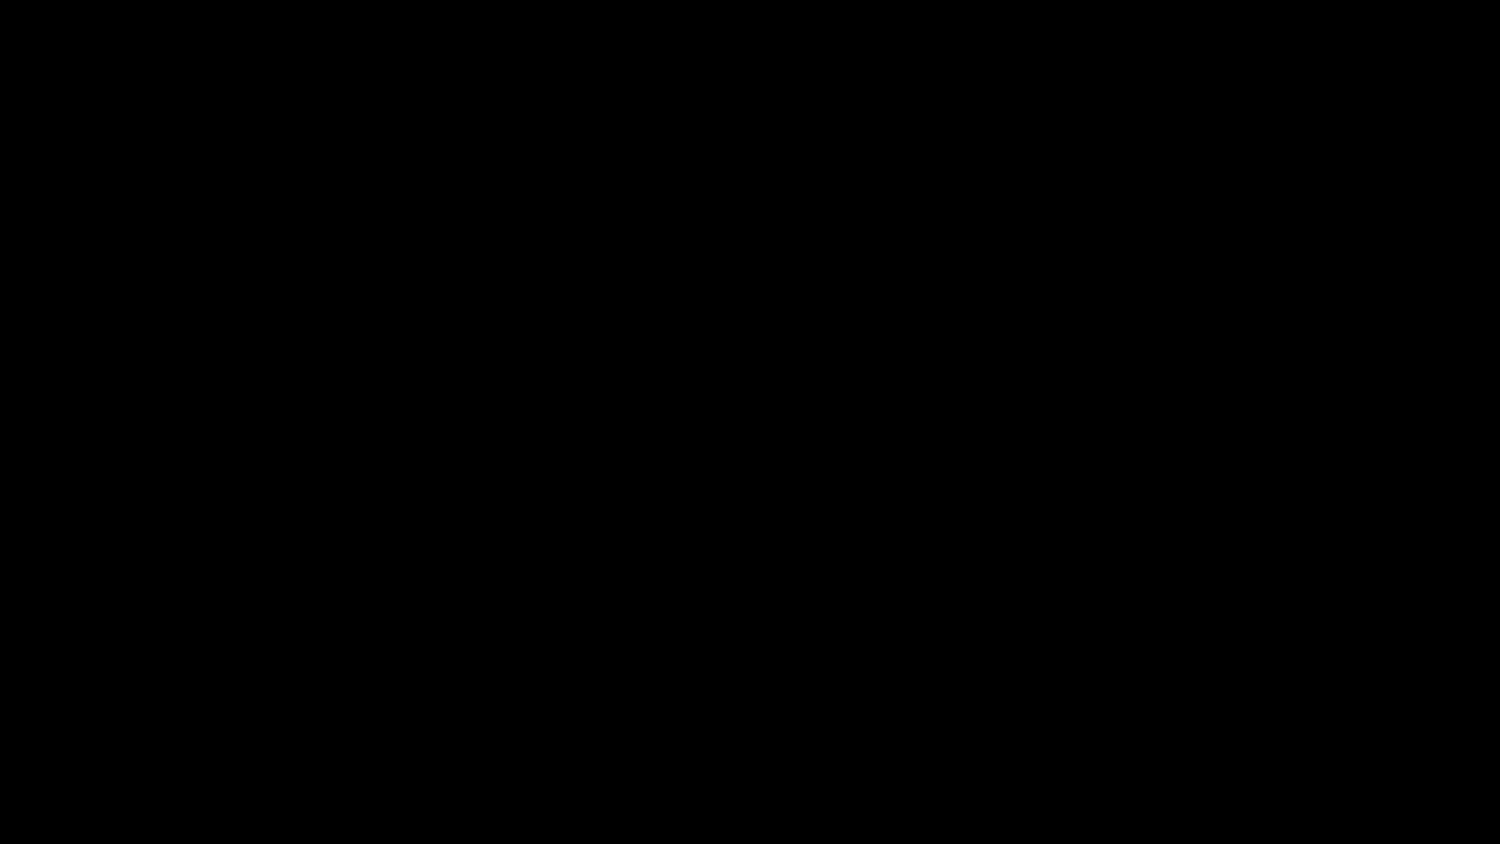
pyautogui.press('s')
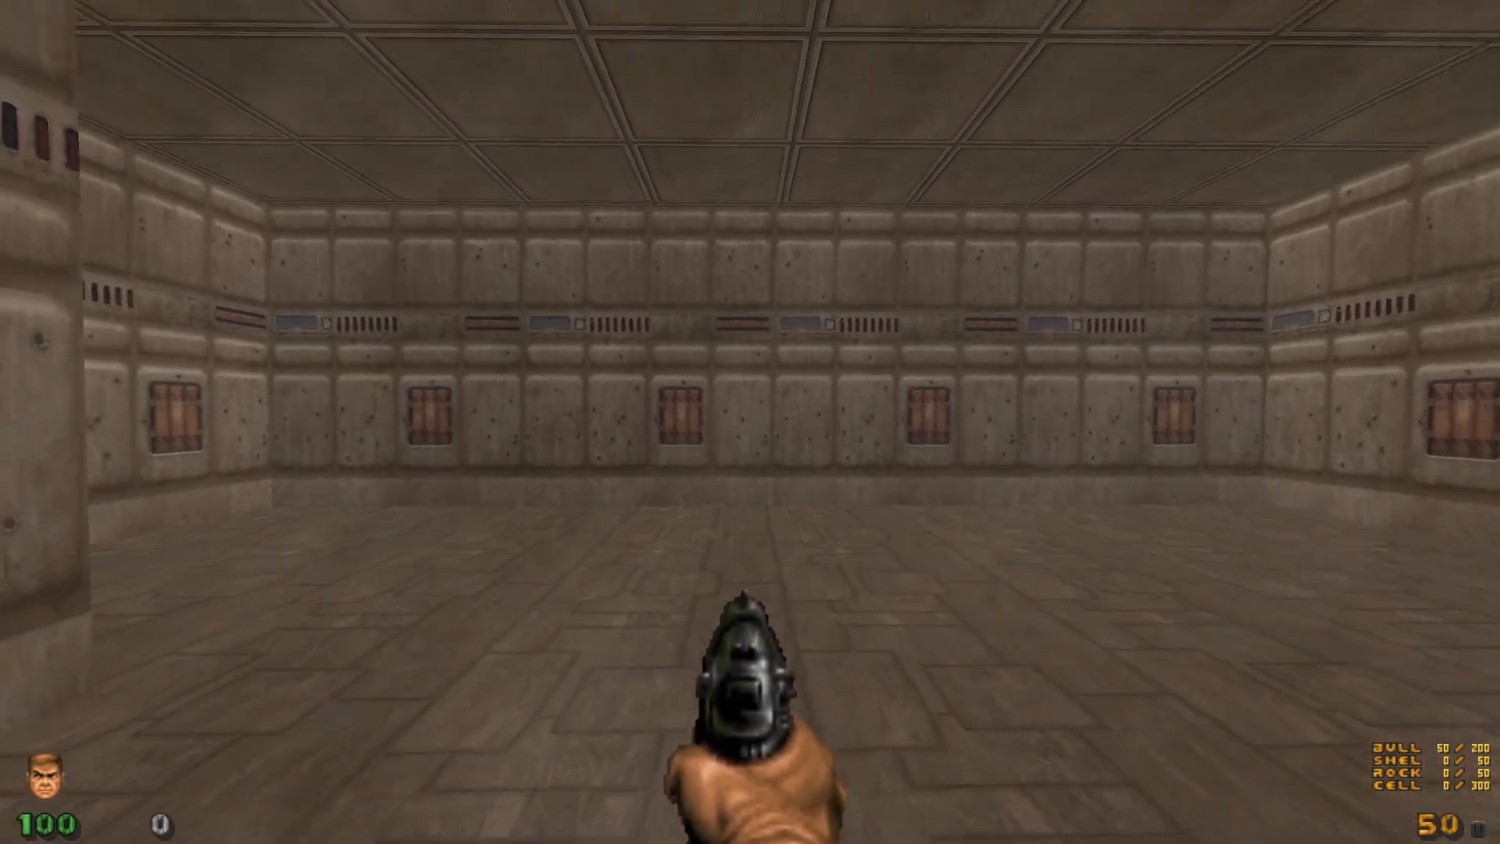
pyautogui.click(751, 422)
pyautogui.press('w')
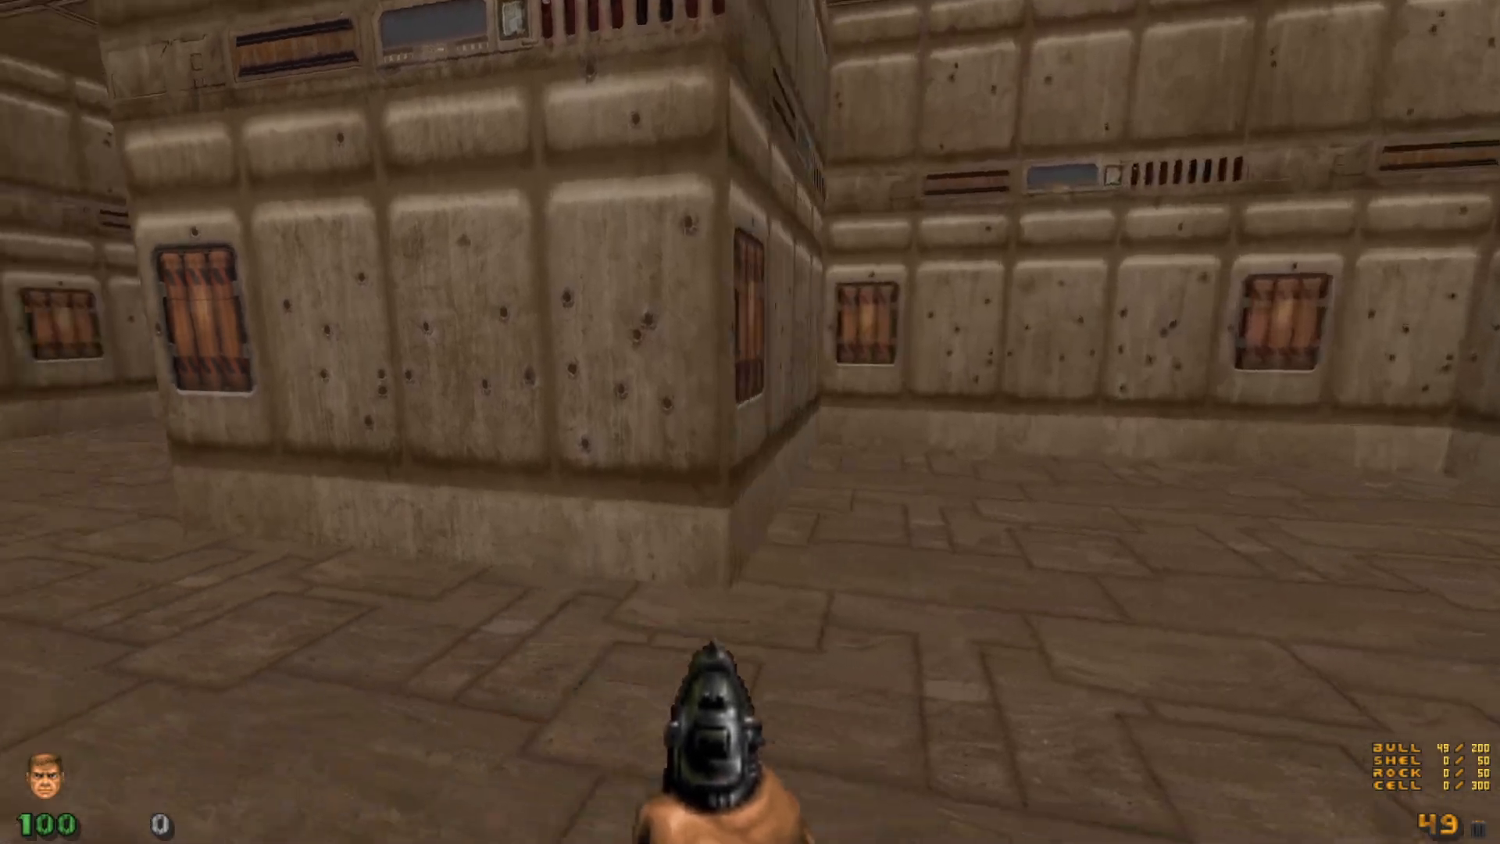
# Step: Reduce the grid size to 8 mp and move the map spot one grid step below the glass line, to Y 184
pyautogui.press('w')
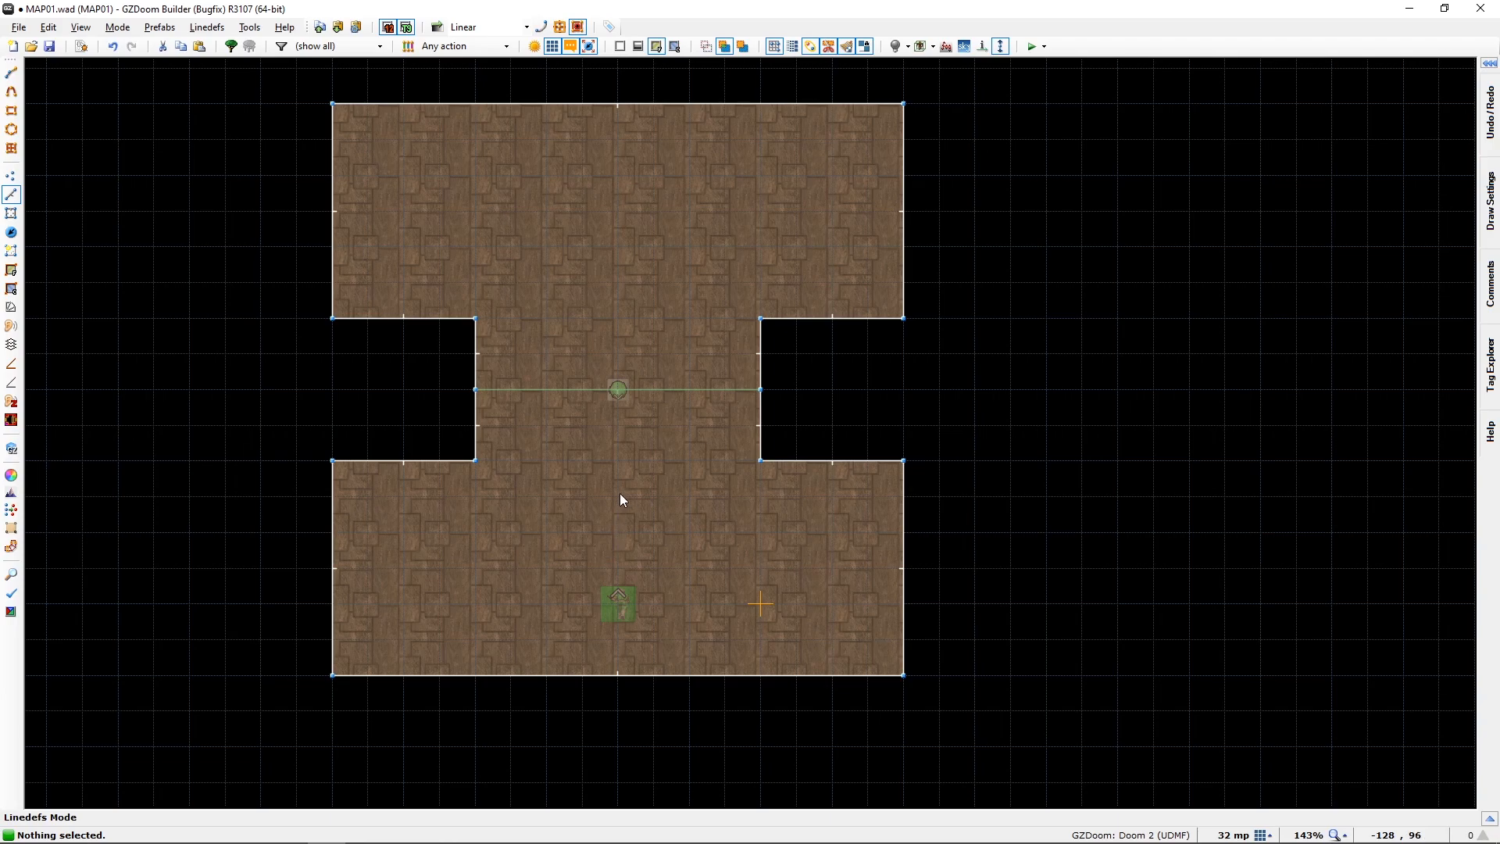
pyautogui.scroll(4, 617, 388)
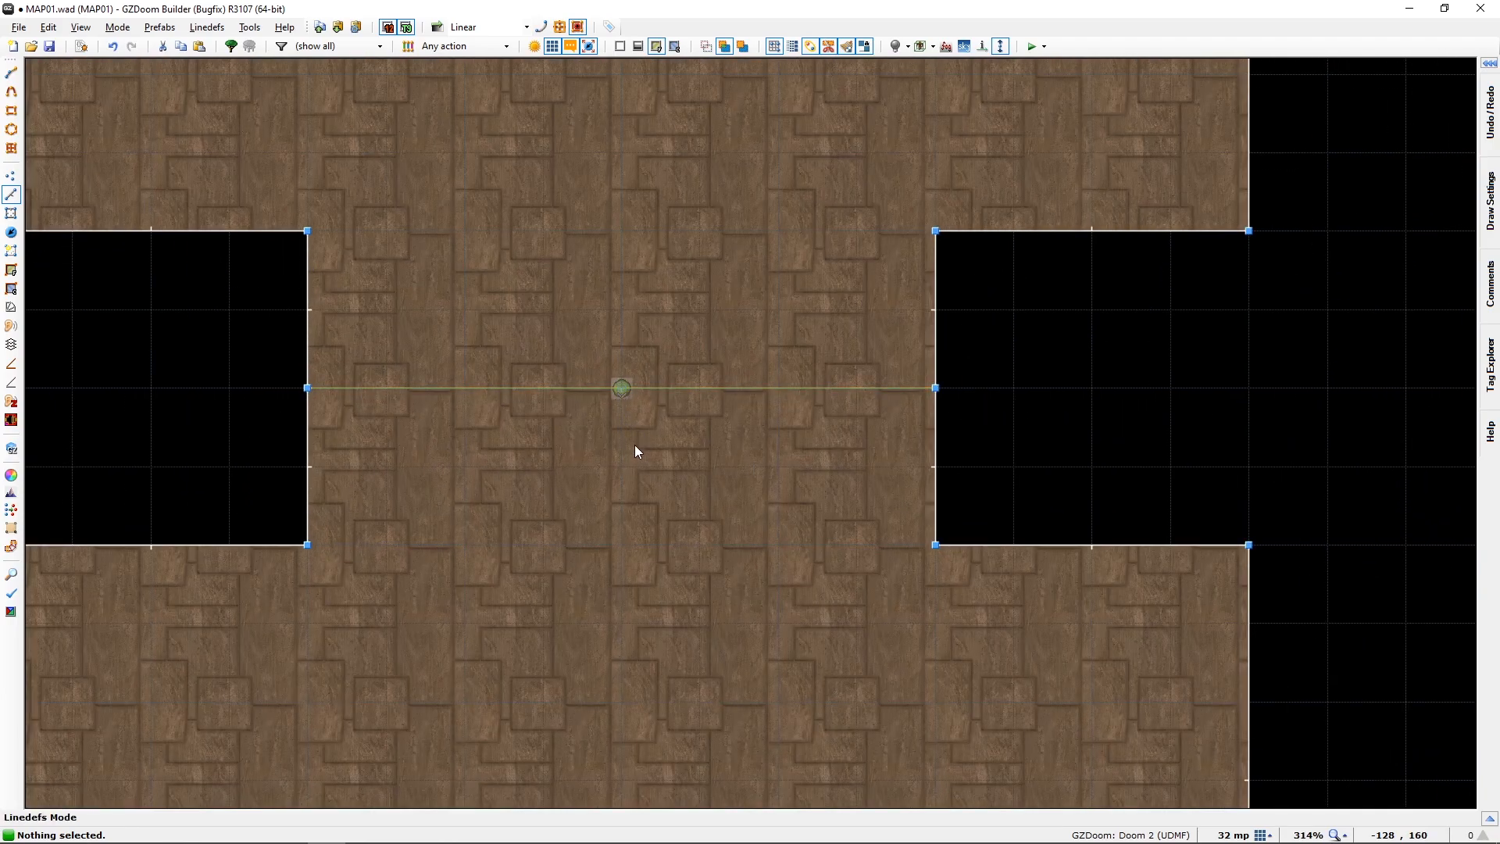
pyautogui.press('t')
pyautogui.moveTo(622, 395)
pyautogui.mouseDown()
pyautogui.moveTo(616, 446)
pyautogui.moveTo(620, 418)
pyautogui.mouseUp()
pyautogui.press('[')
pyautogui.press('[')
pyautogui.moveTo(622, 420); pyautogui.dragTo(611, 469)
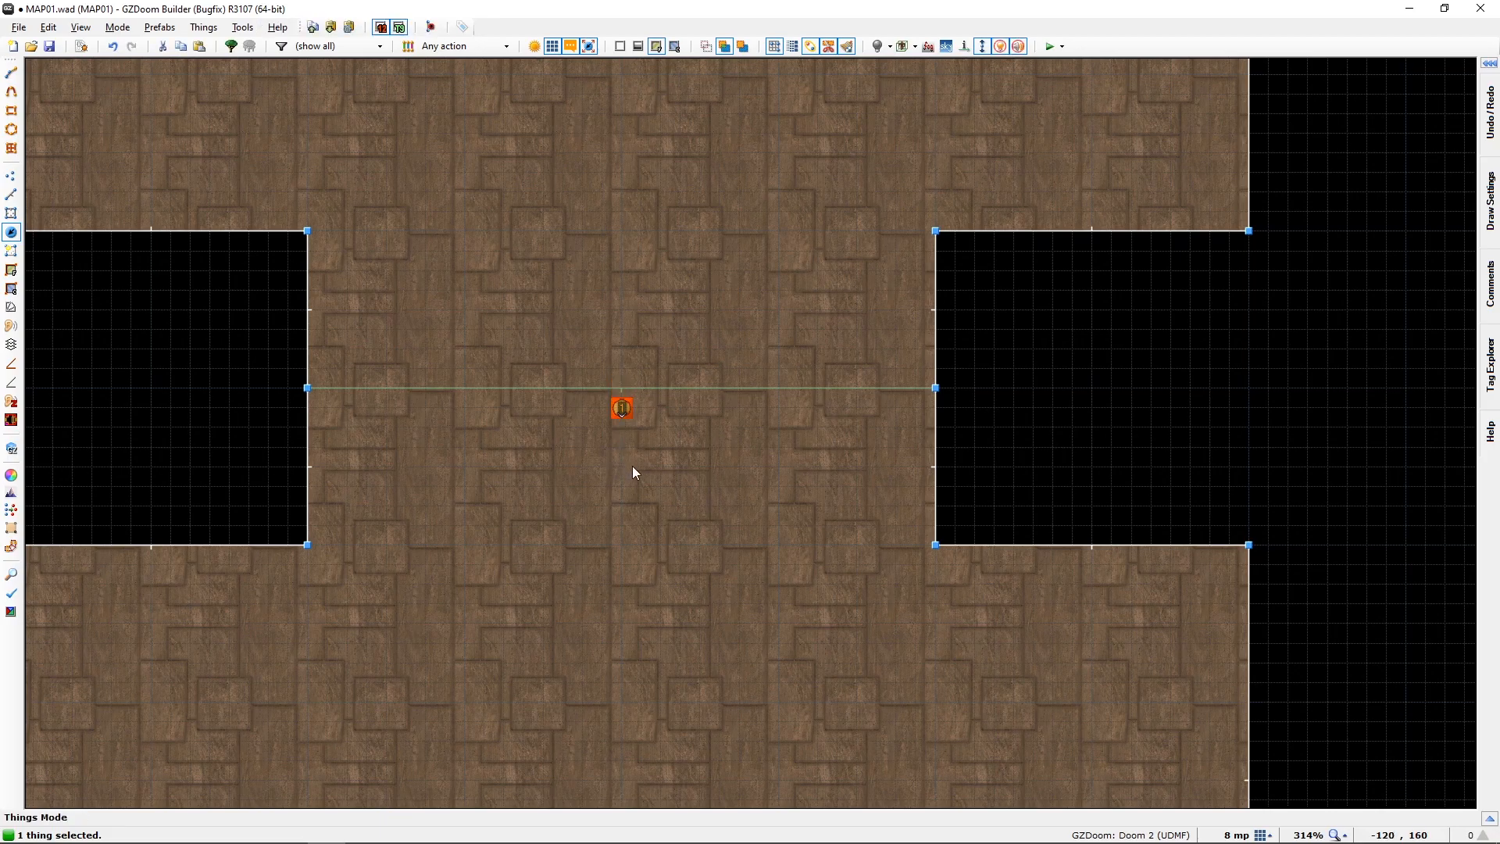
pyautogui.click(608, 603)
# Step: Test the map in the game, shoot the glass and move around the opening from different angles
pyautogui.press('F9')
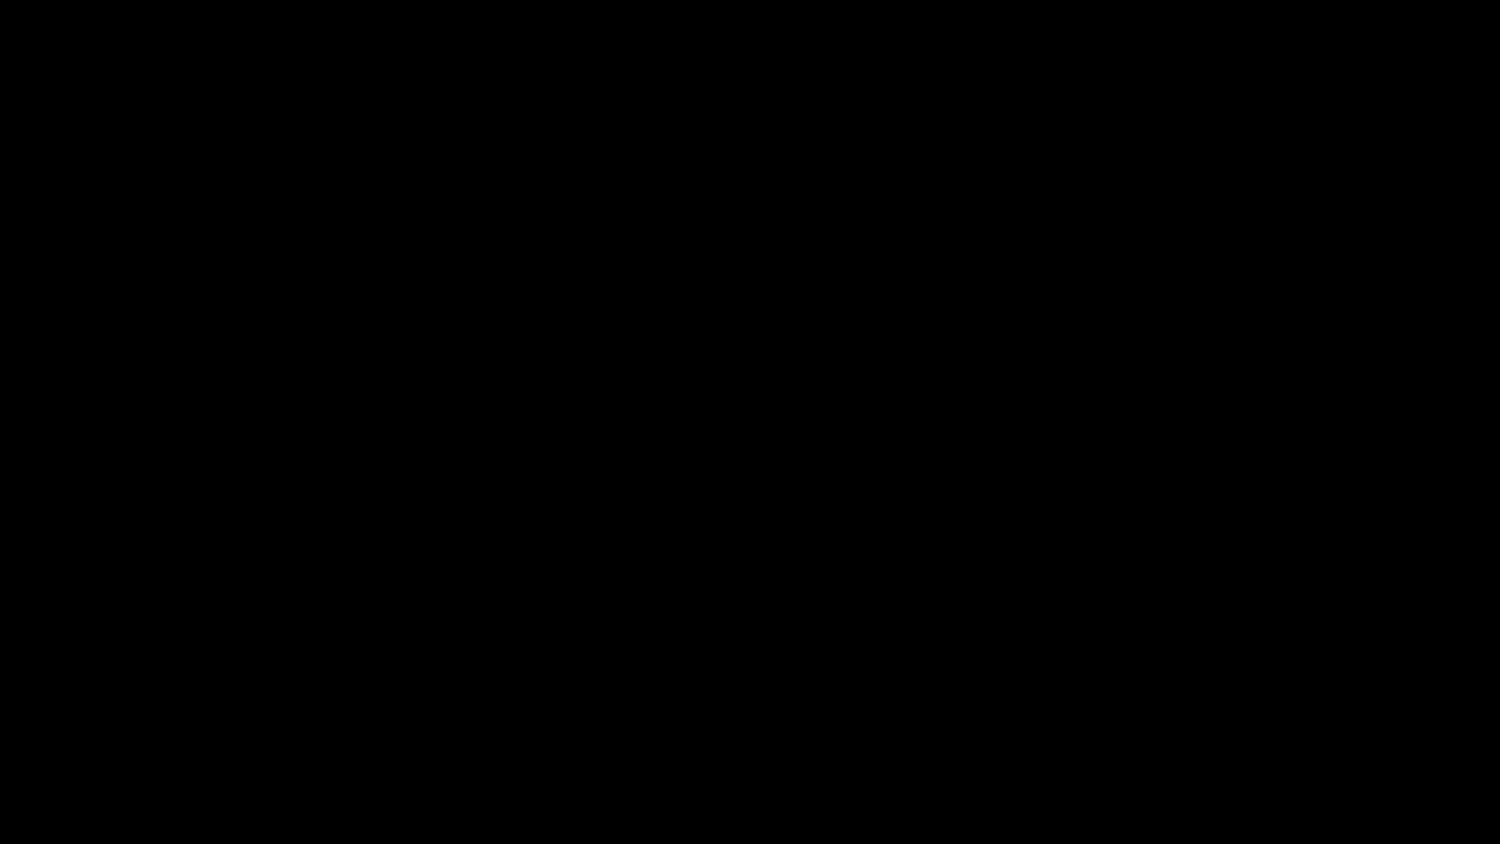
pyautogui.press('ctrl')
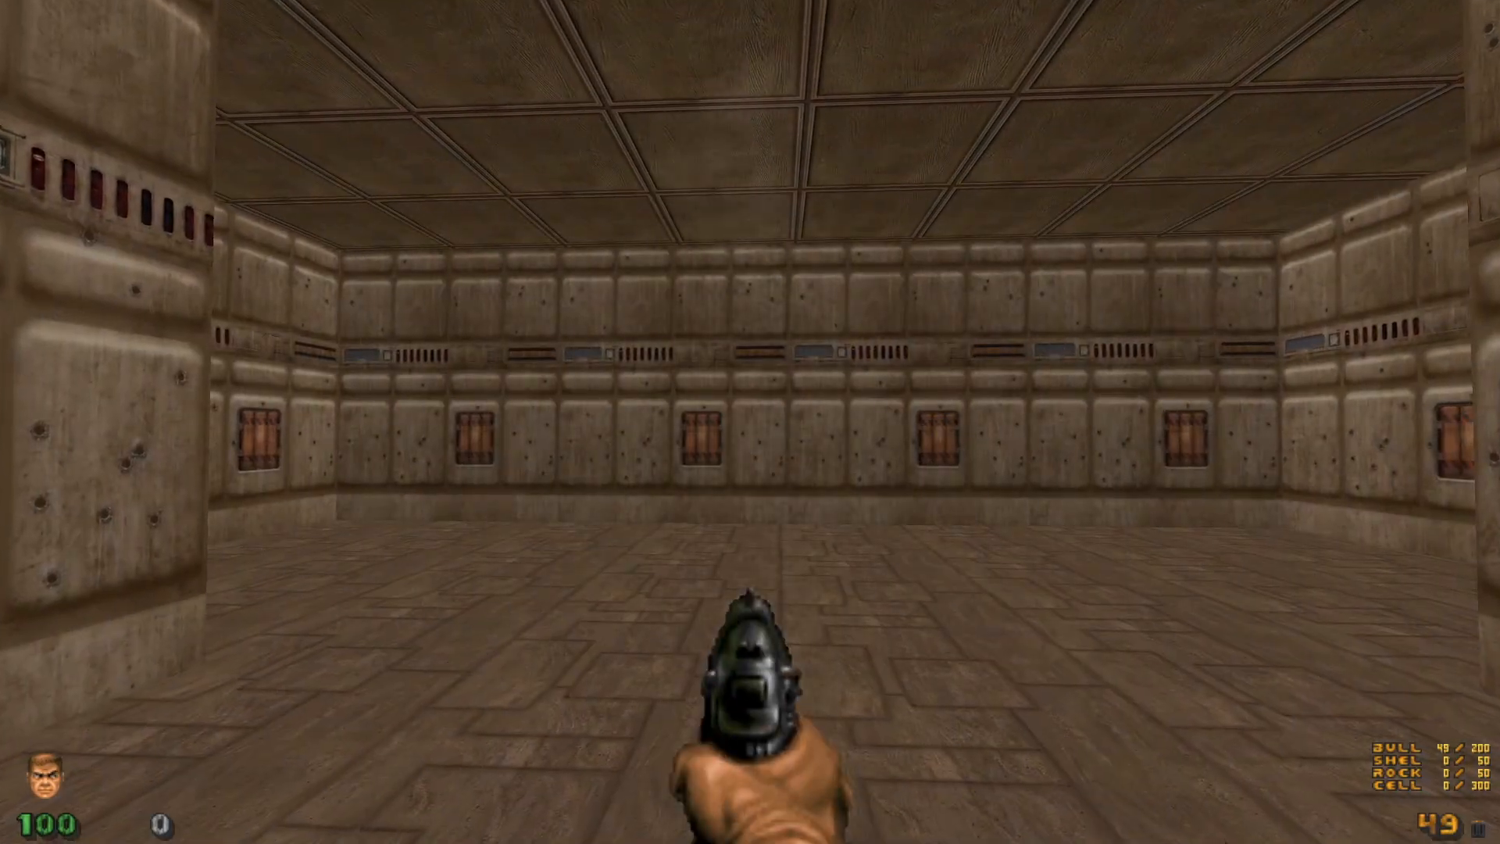
pyautogui.press('s')
pyautogui.press('a')
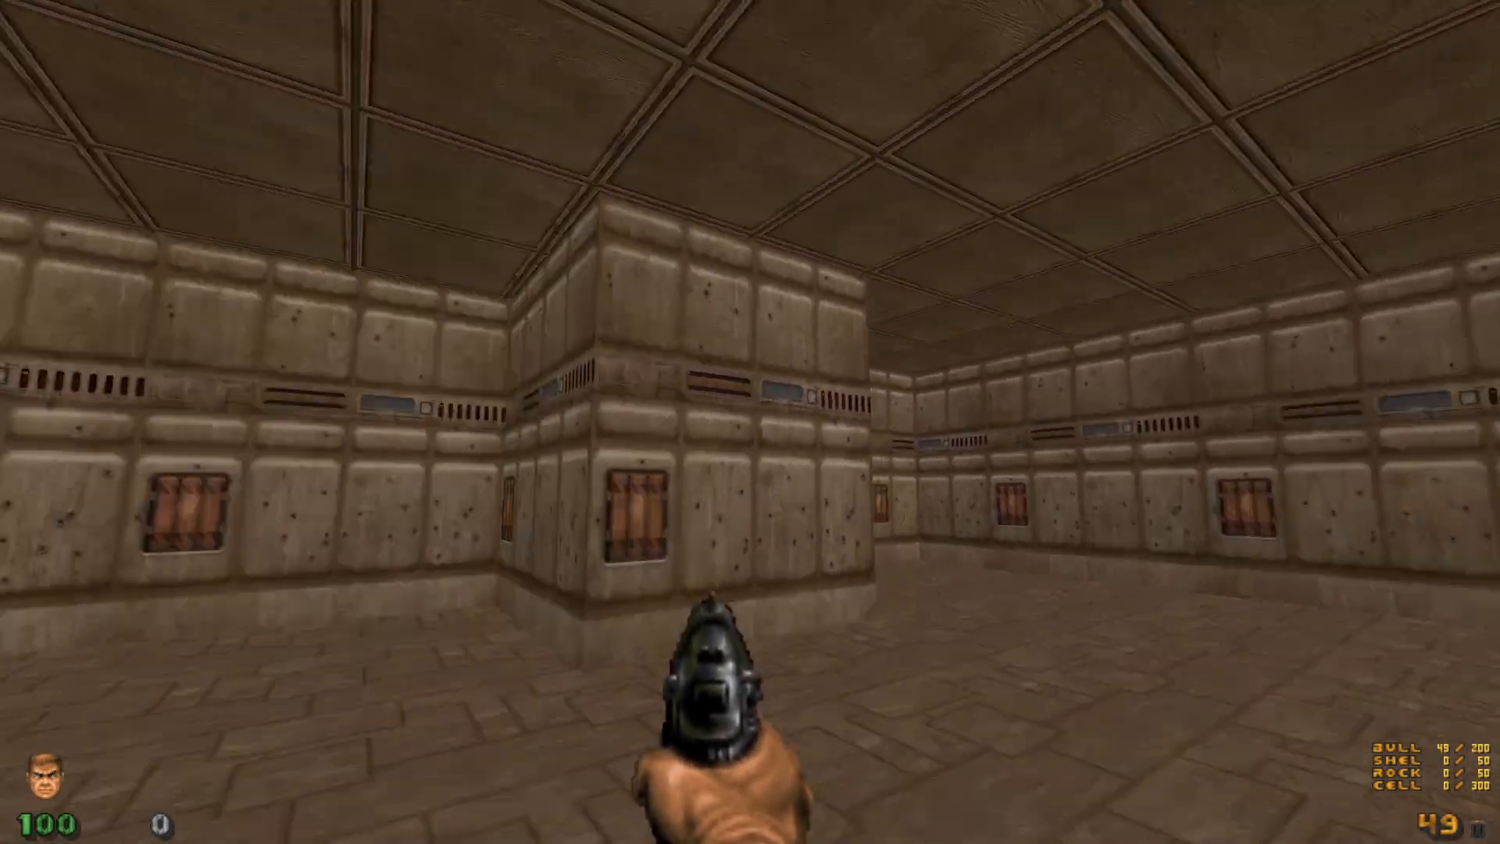
pyautogui.press('d')
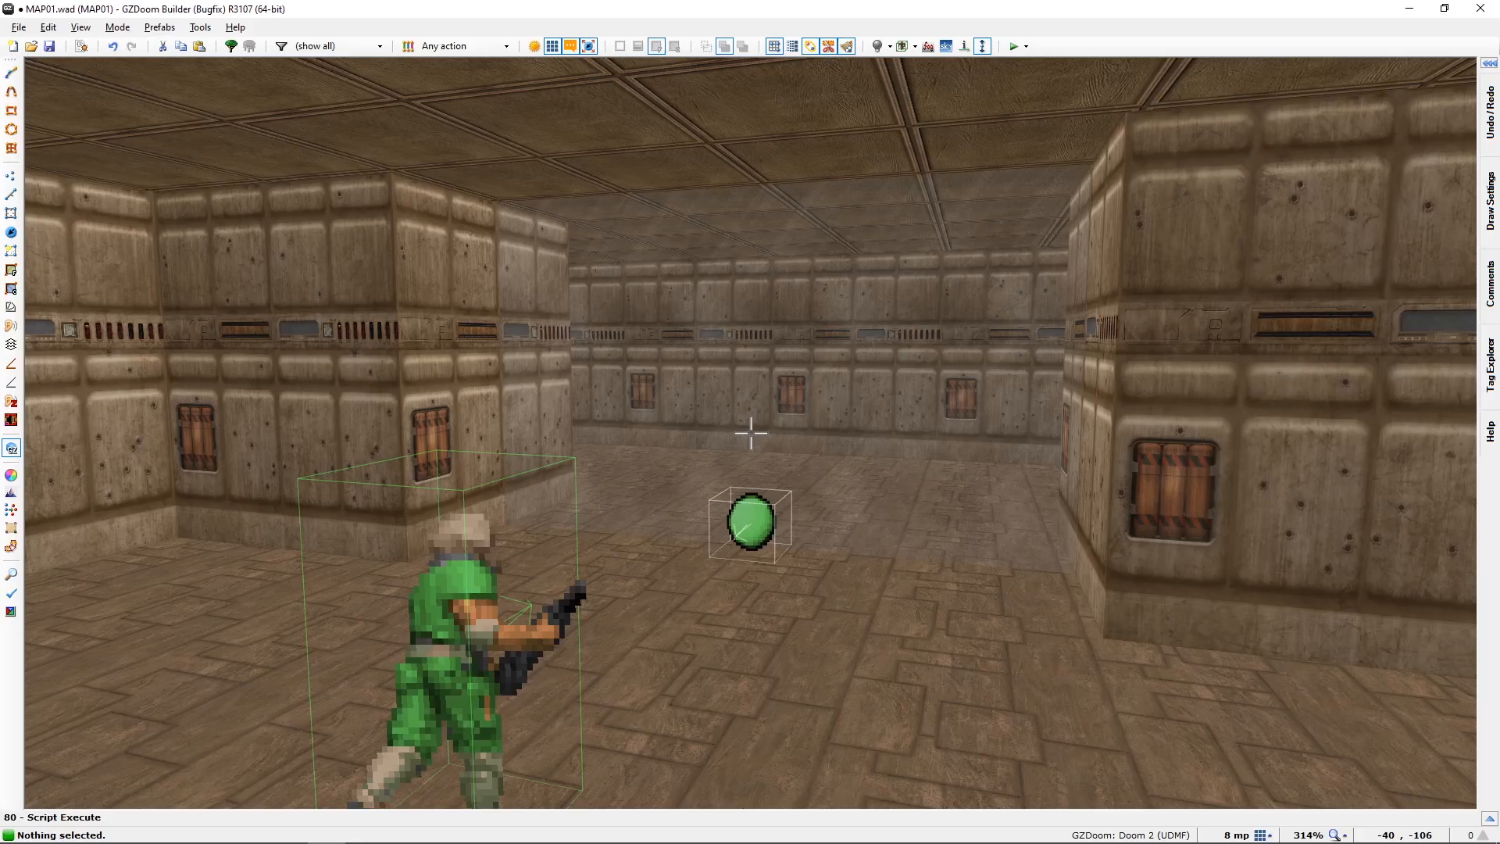
# Step: In the 3D view, set the map spot's height to 52 and clear the selection
pyautogui.press('w')
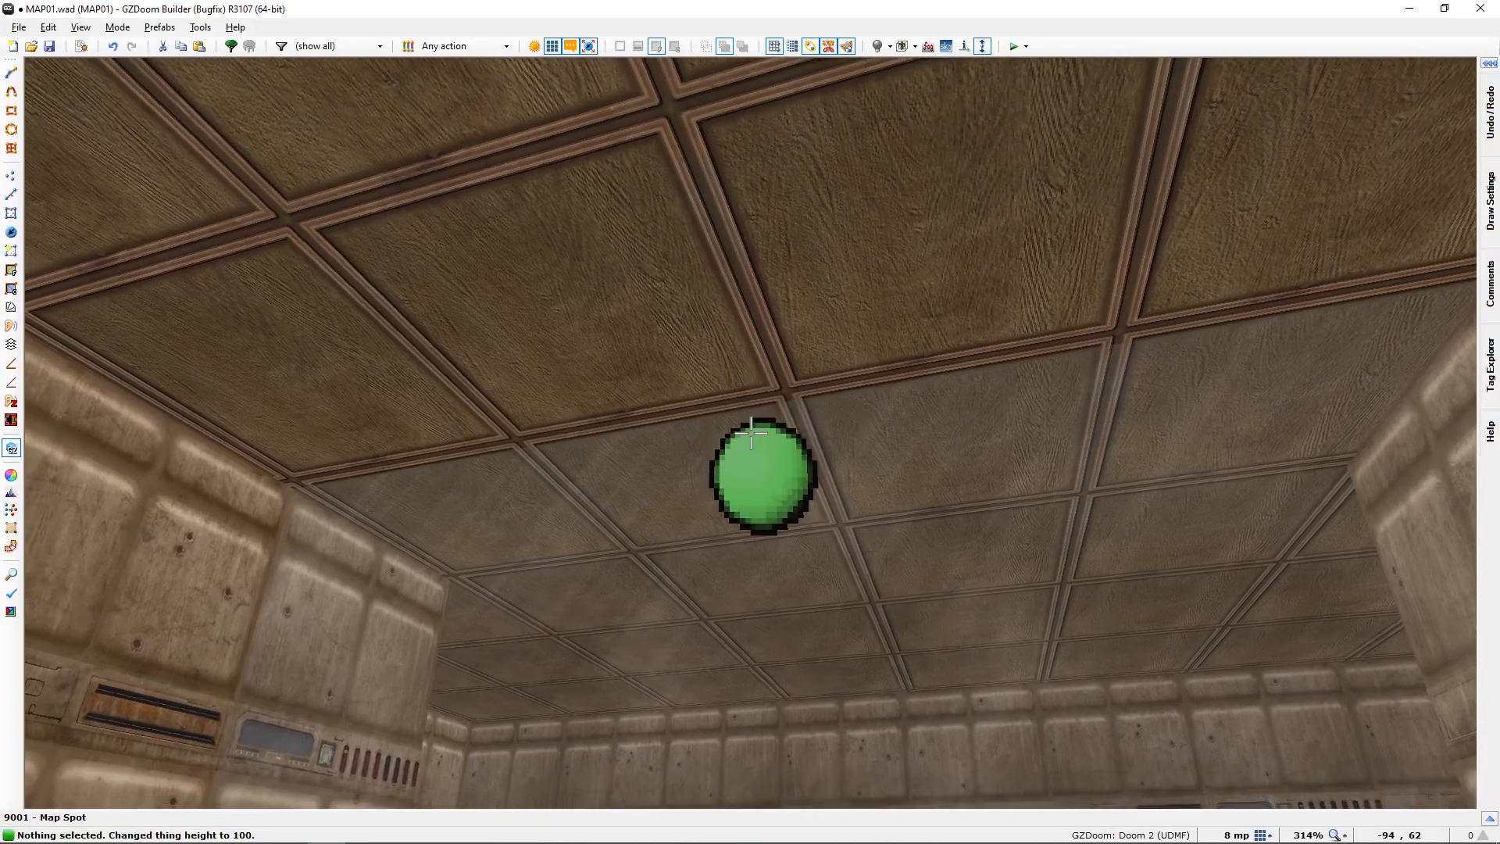
pyautogui.scroll(3, 751, 432)
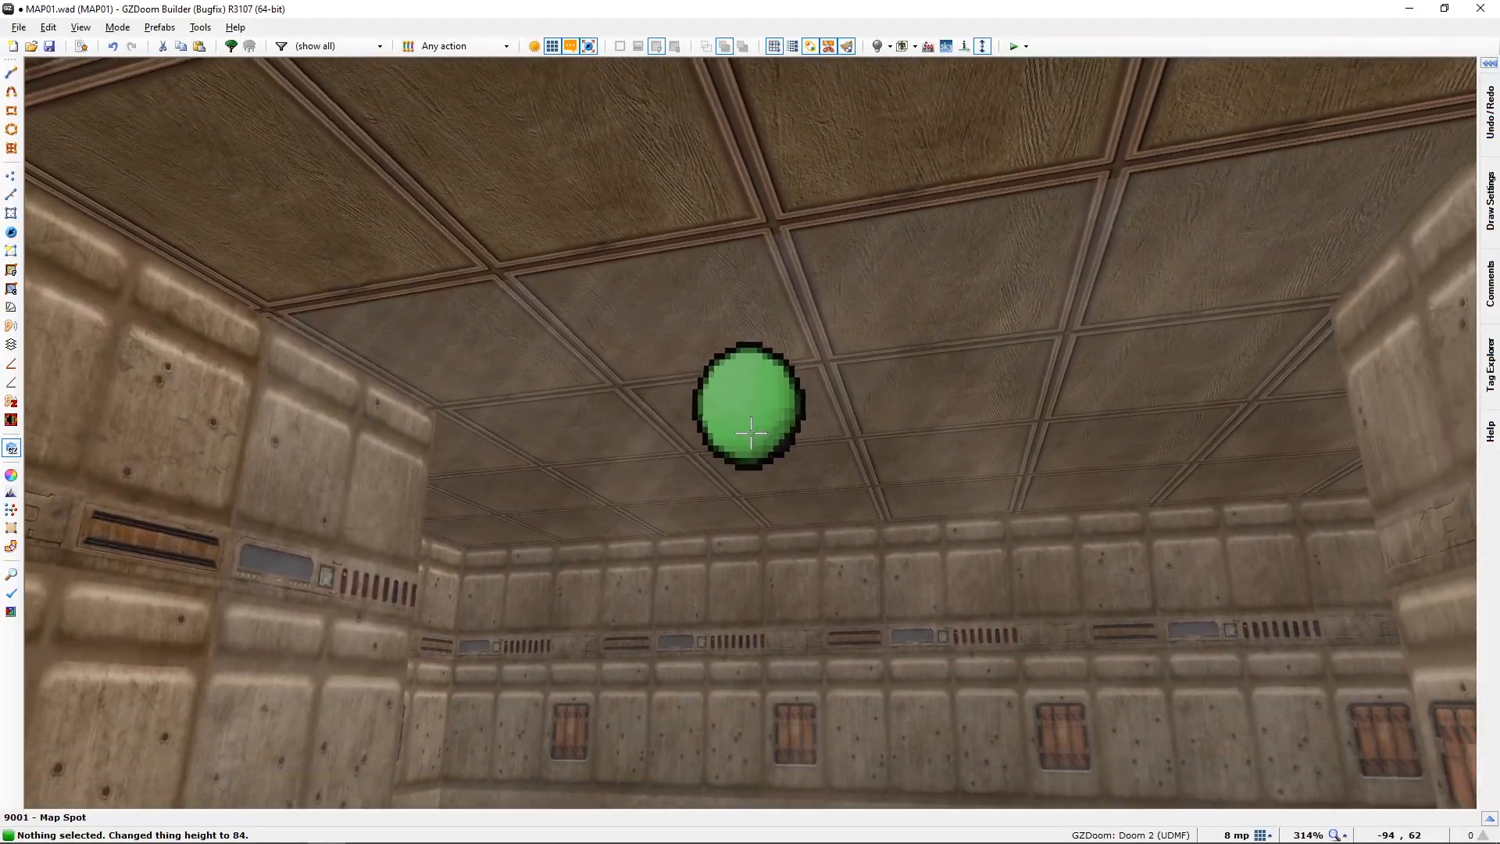
pyautogui.press('h')
pyautogui.scroll(-1, 750, 432)
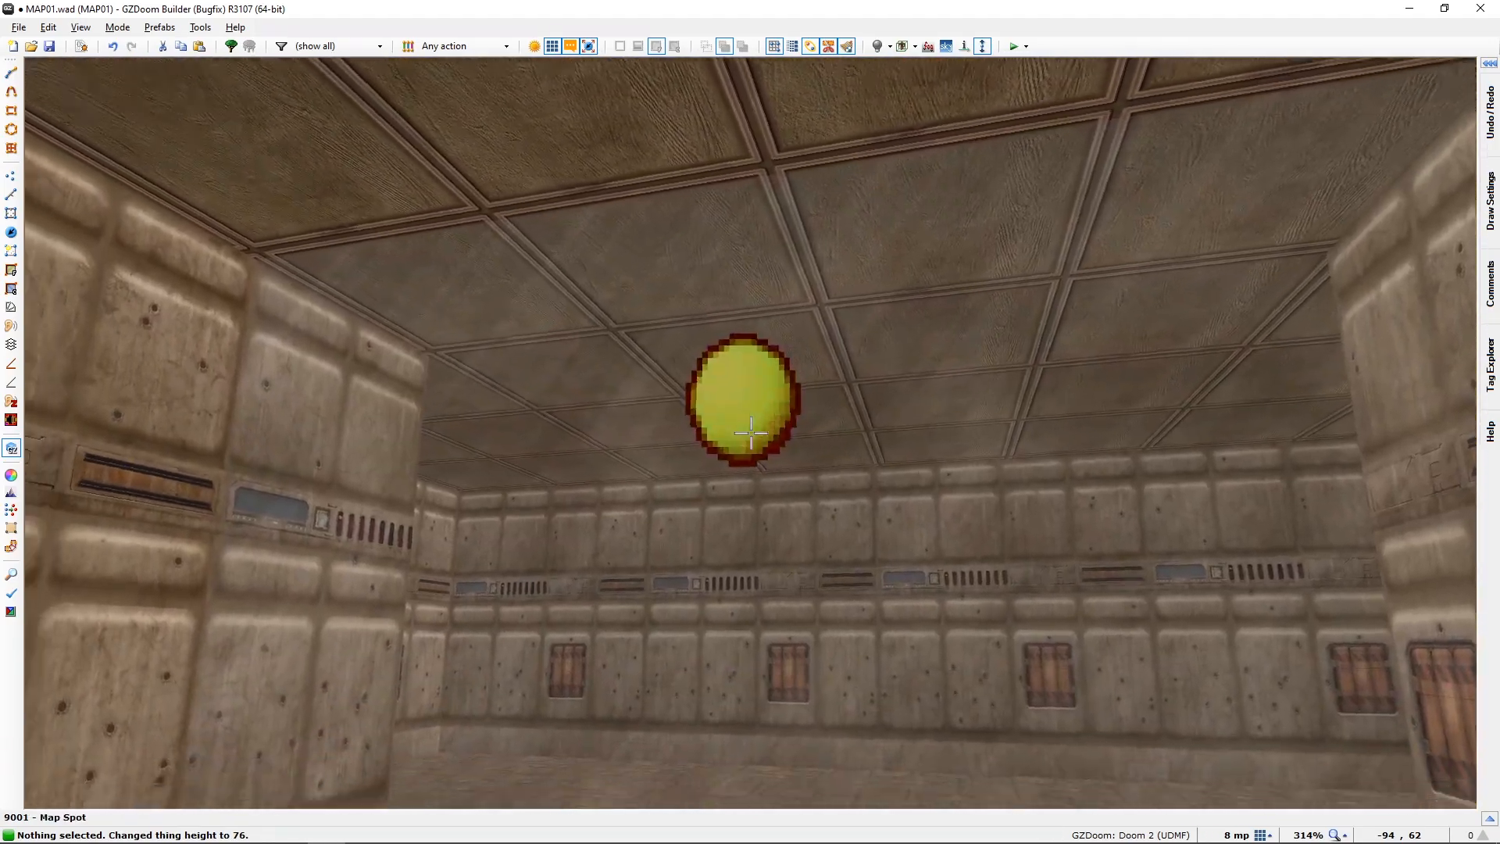
pyautogui.click(751, 433)
pyautogui.scroll(-2, 751, 433)
pyautogui.scroll(-1, 751, 433)
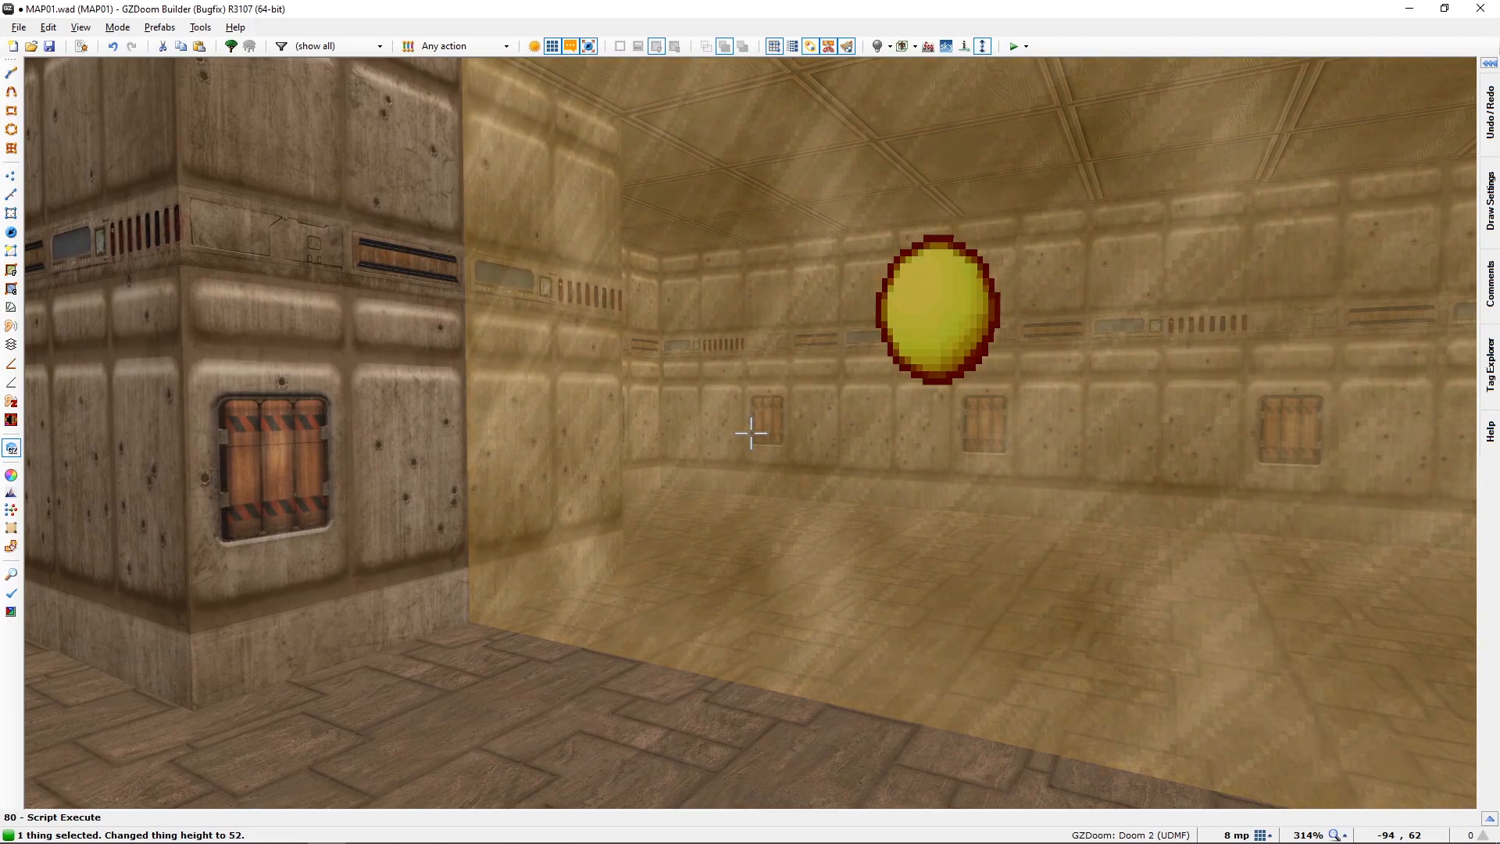
pyautogui.press('c')
pyautogui.press('w')
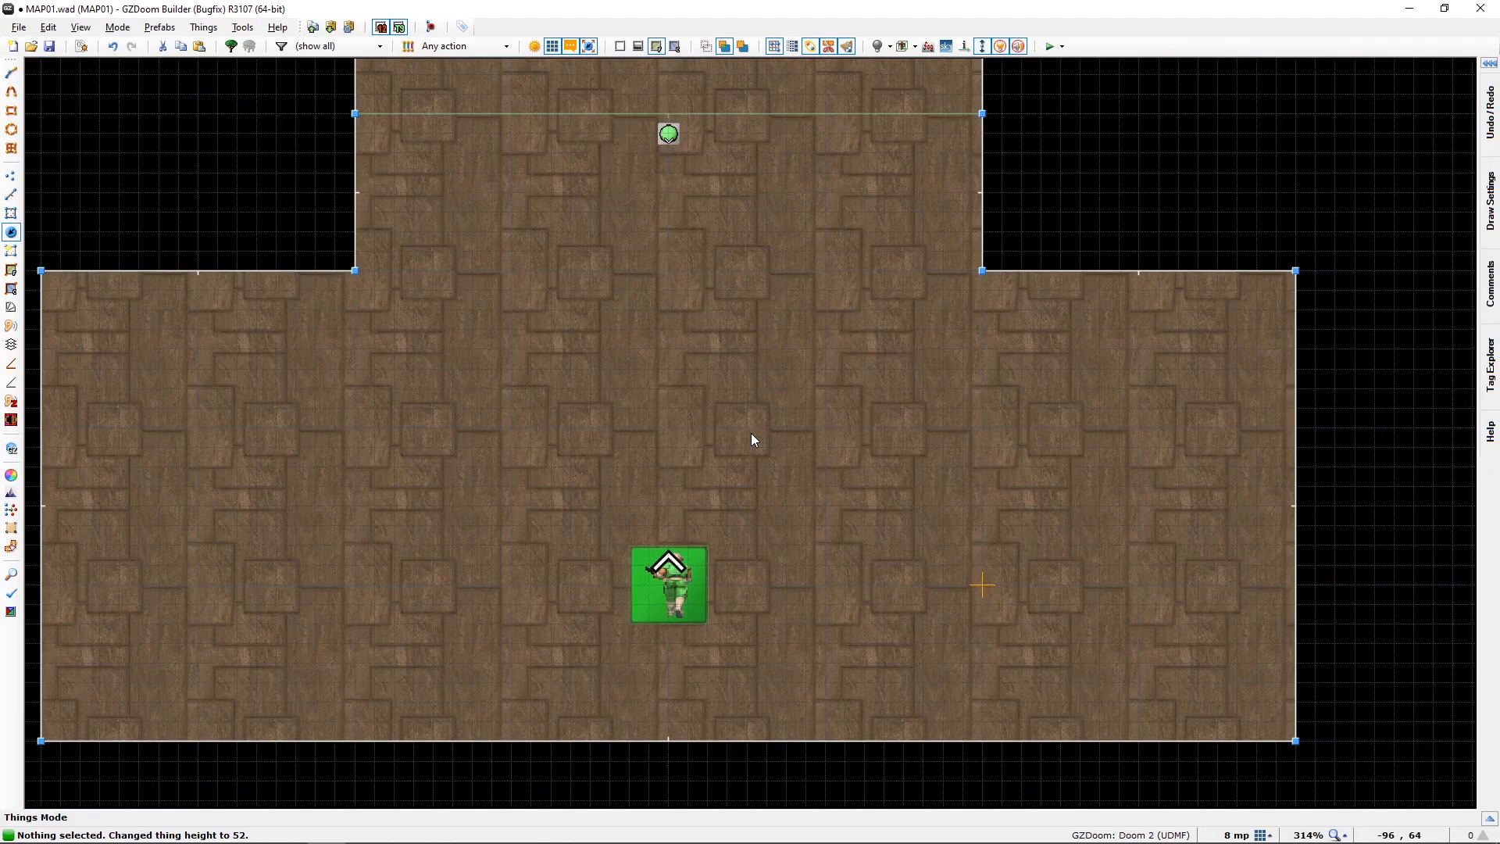
# Step: Run the map in the game again to shoot the glass with the repositioned map spot, then return to the editor
pyautogui.press('F9')
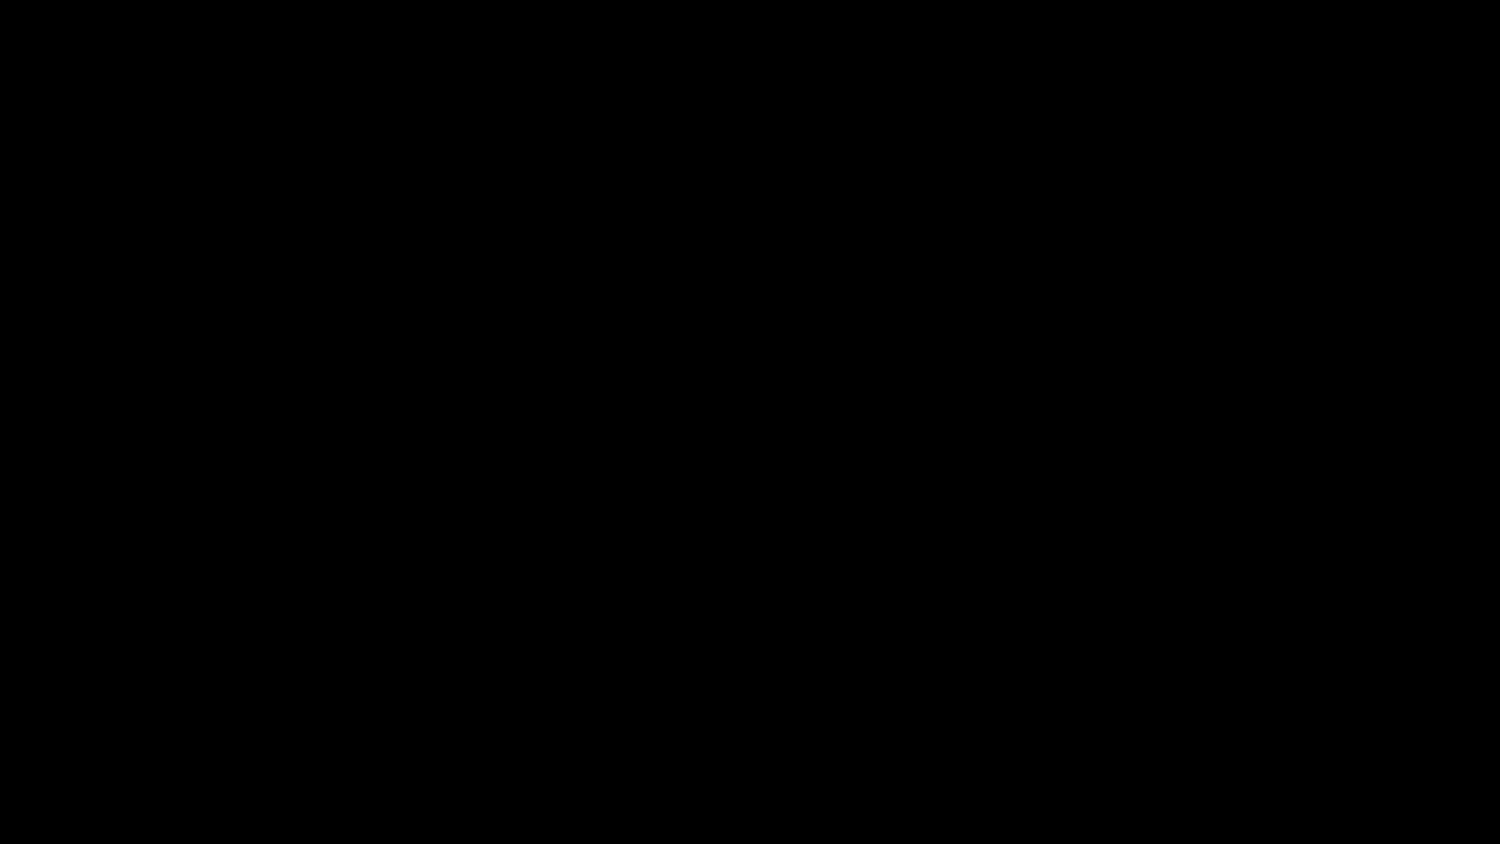
pyautogui.press('w')
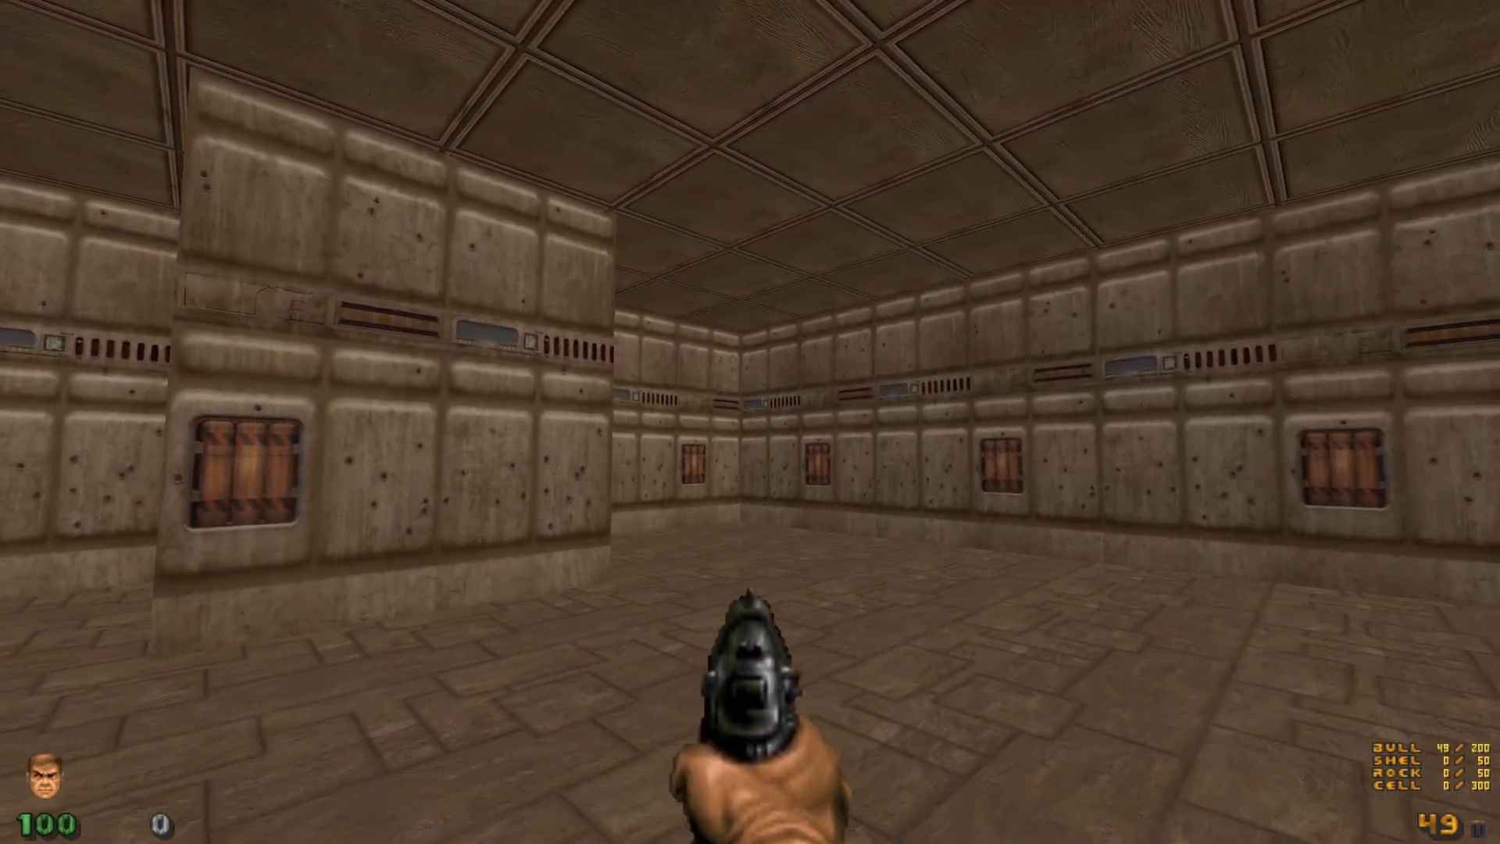
pyautogui.press('a')
pyautogui.hotkey('alt', 'F4')
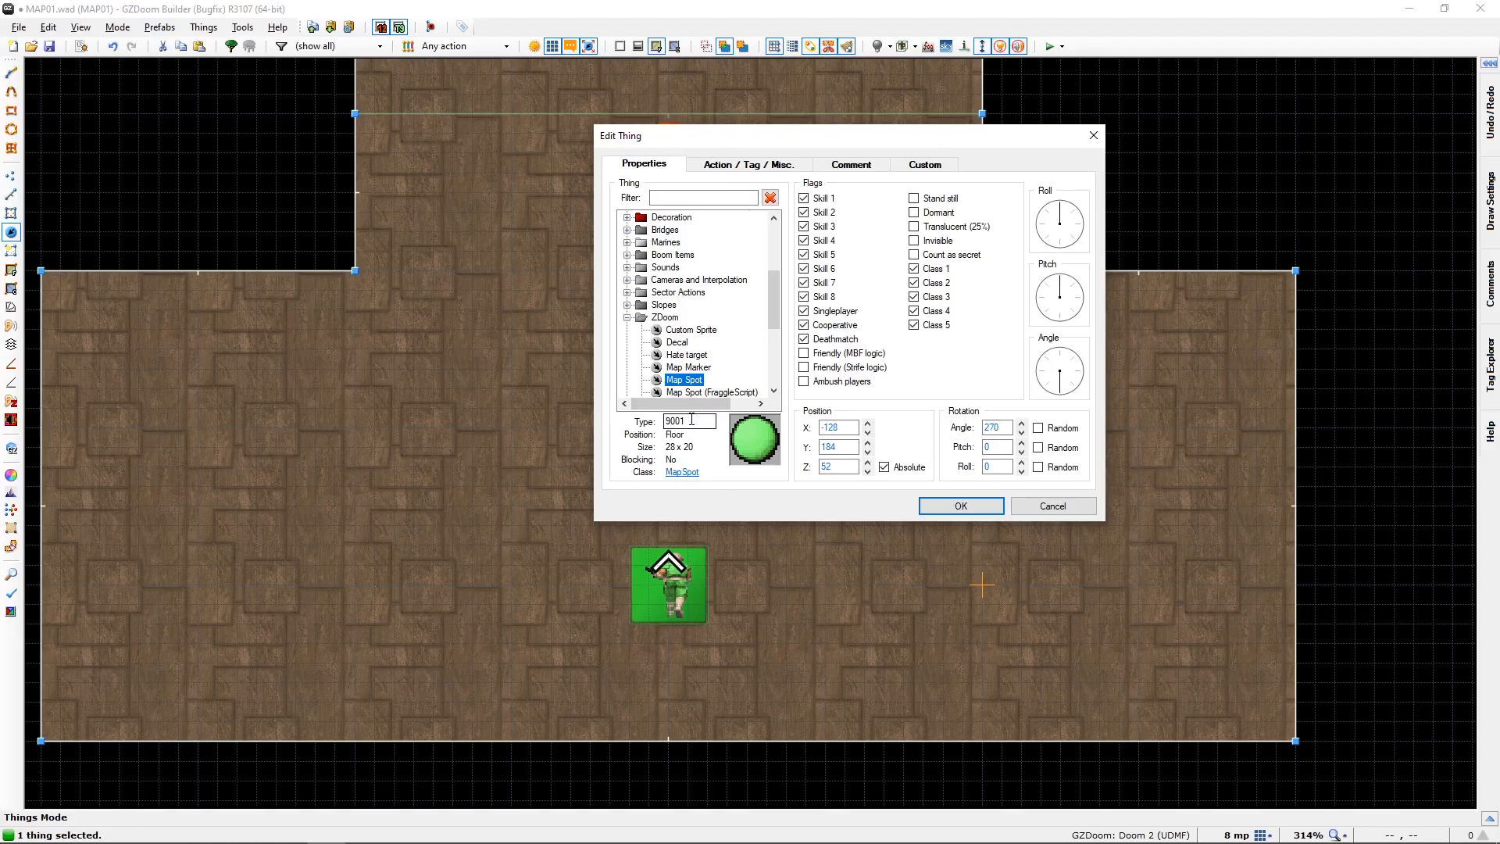
# Step: Check the tag assigned to the map spot in its properties
pyautogui.click(722, 165)
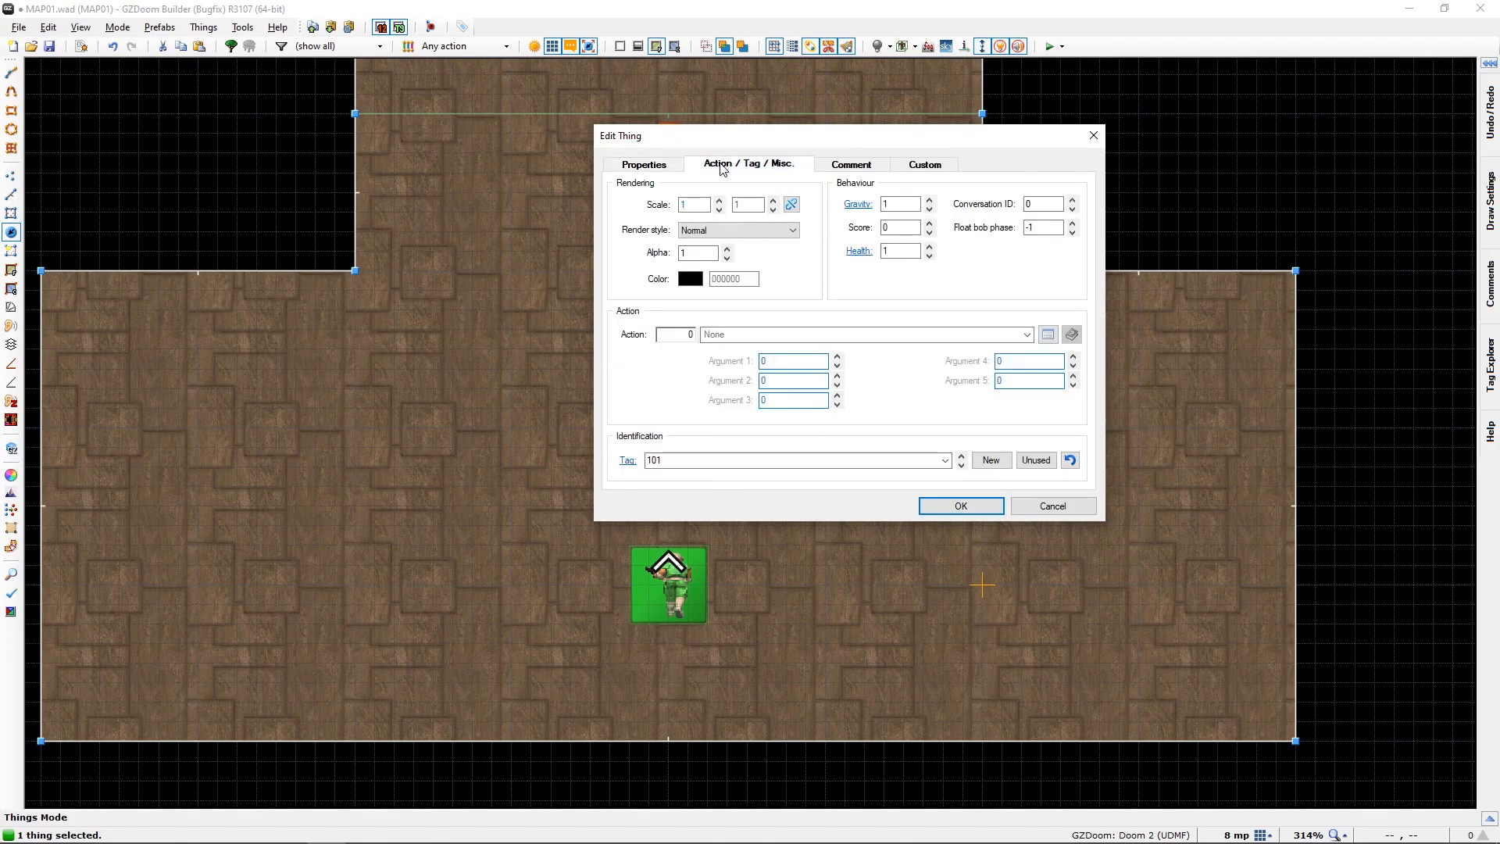
pyautogui.click(657, 460)
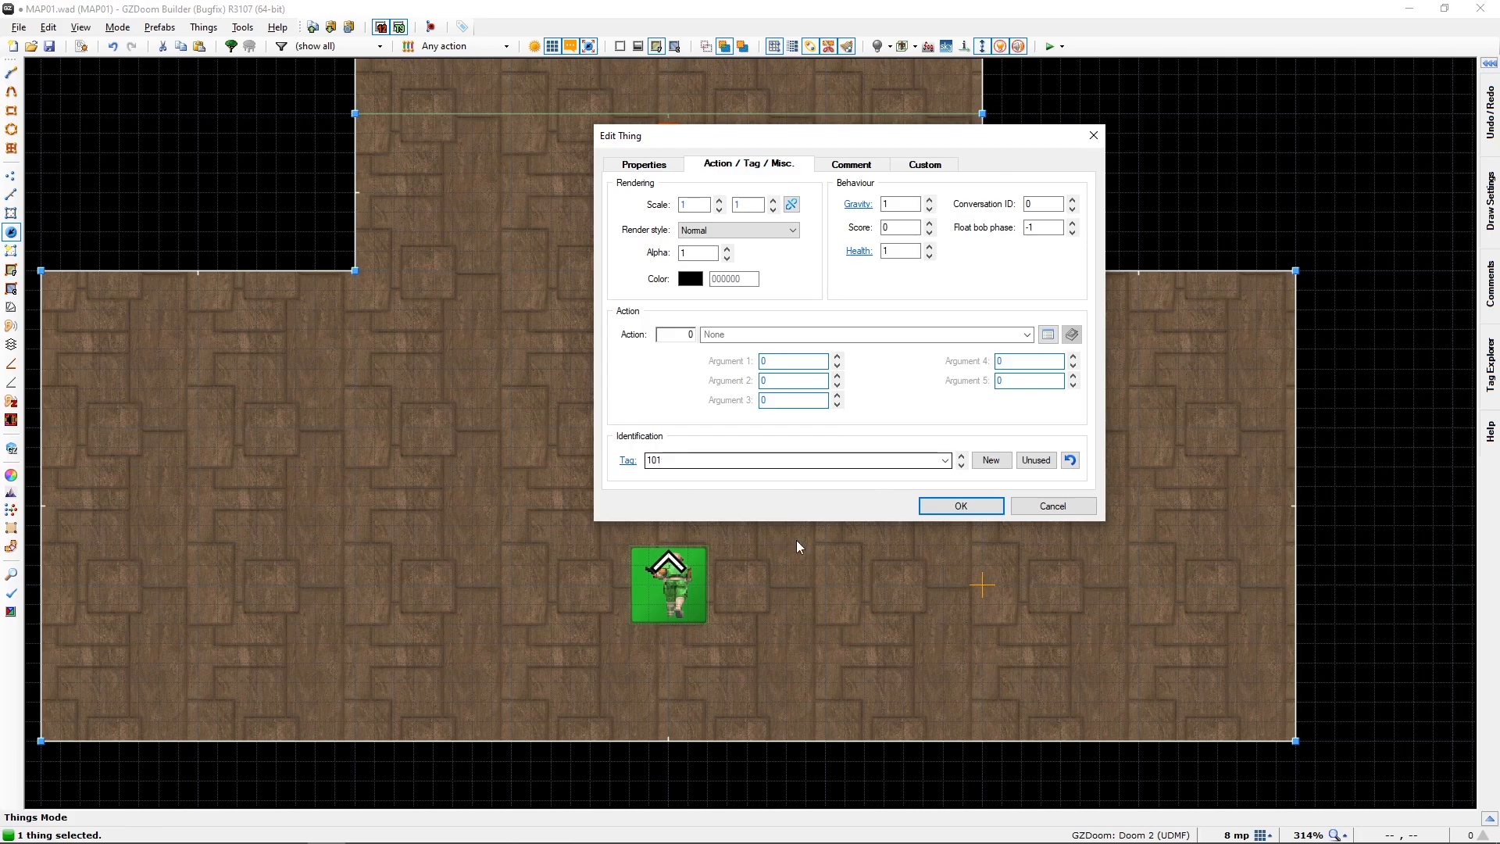
pyautogui.click(947, 508)
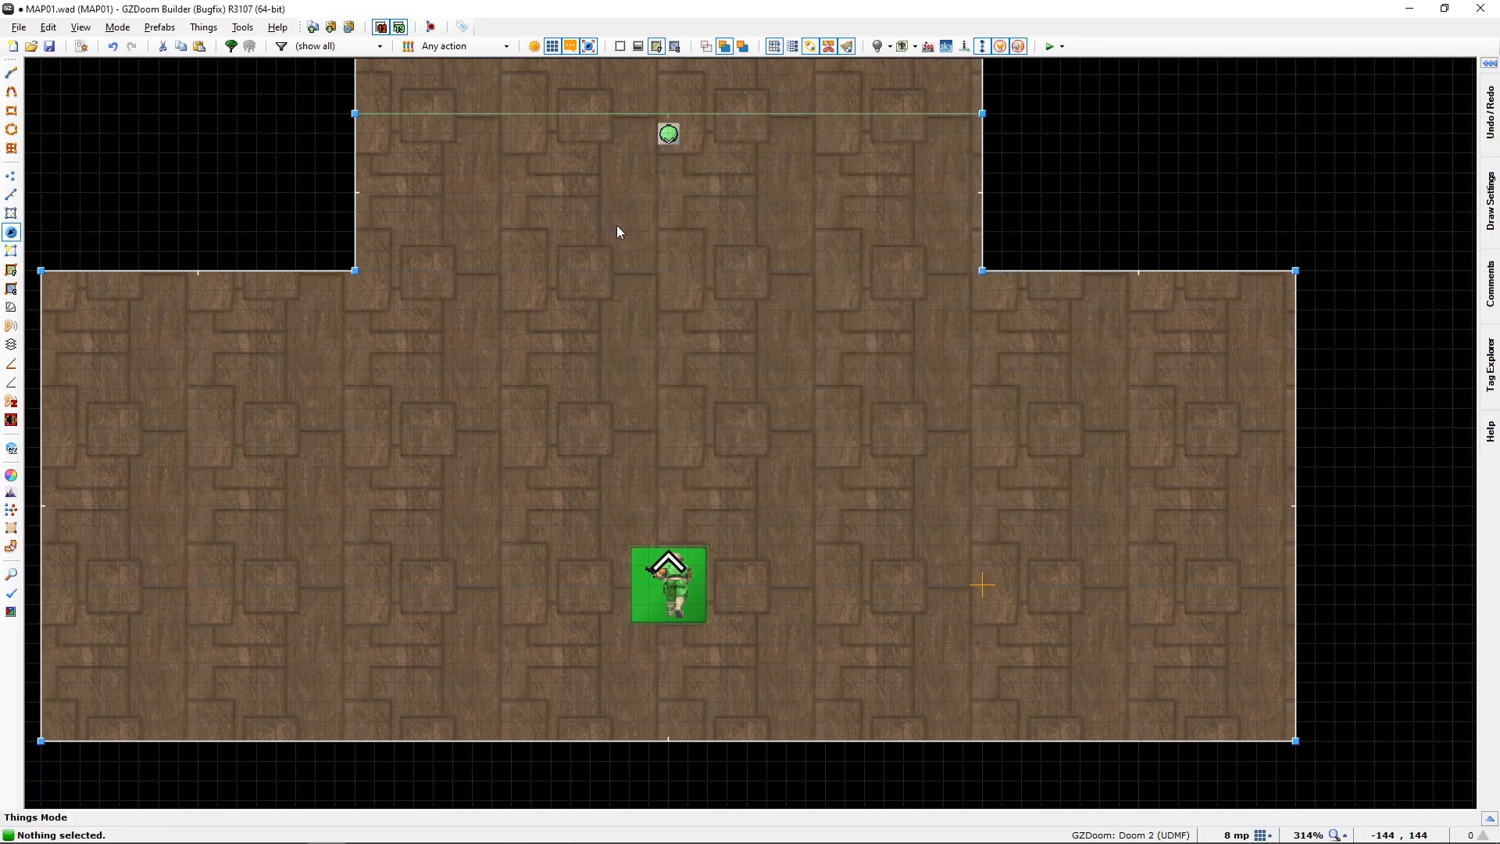
# Step: Compare the glass linedef's line ID and tag in its properties with the BreakingGlass code in the script editor
pyautogui.press('l')
pyautogui.rightClick(578, 114)
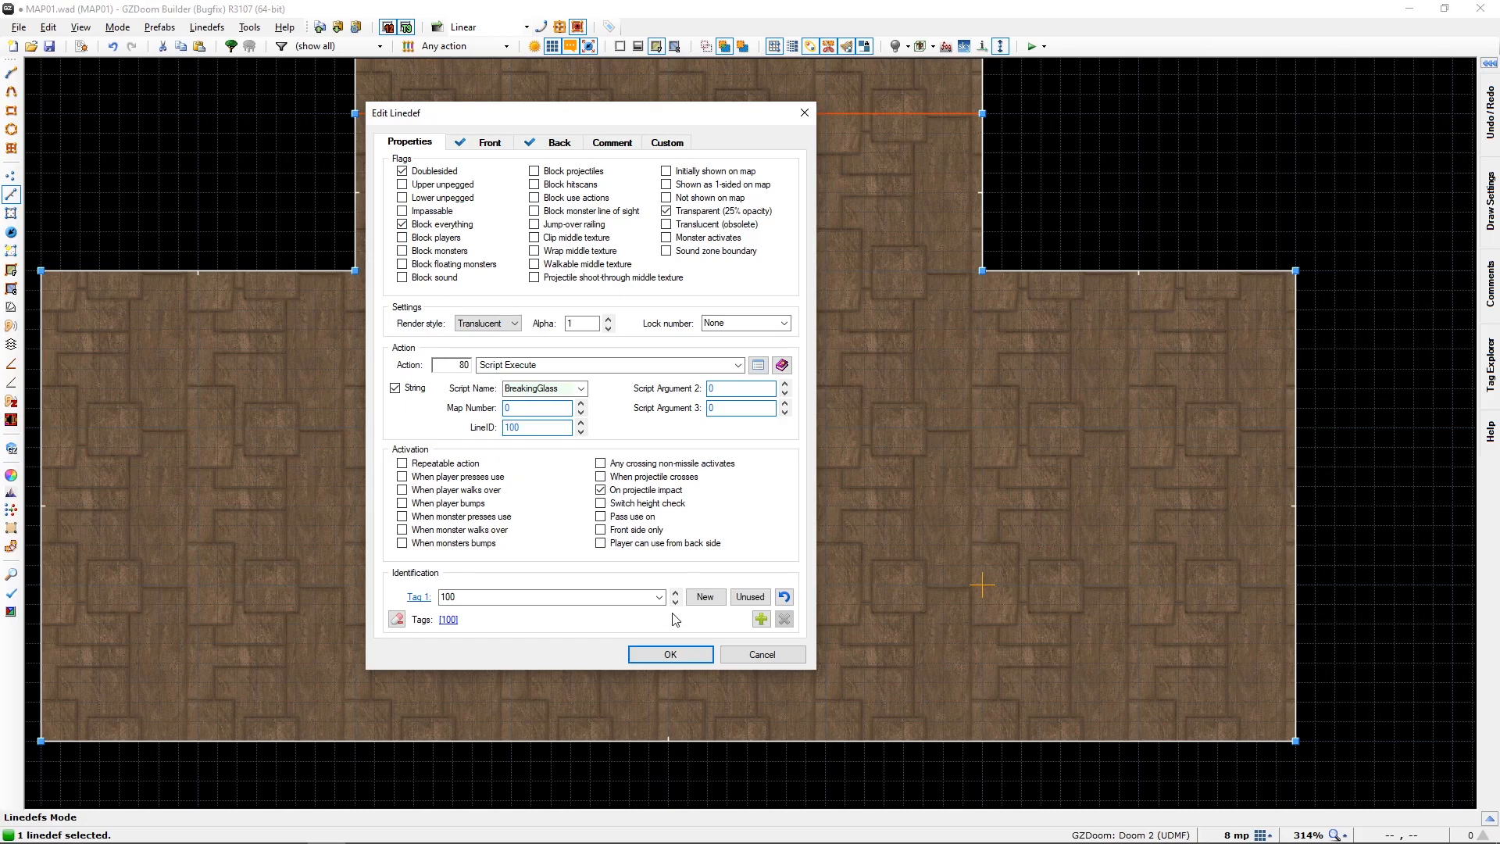
pyautogui.click(674, 654)
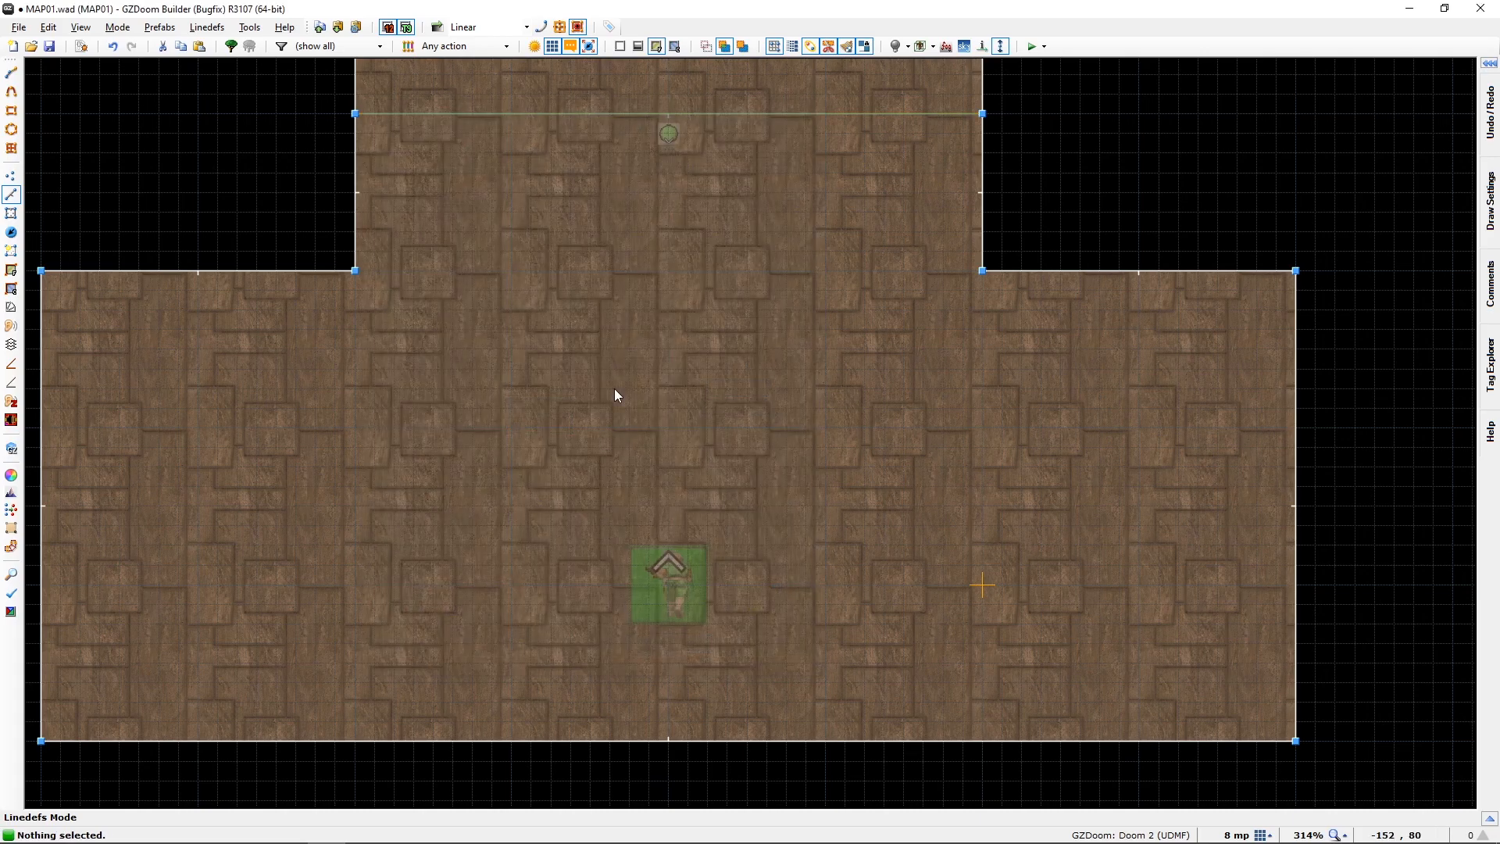
pyautogui.click(82, 46)
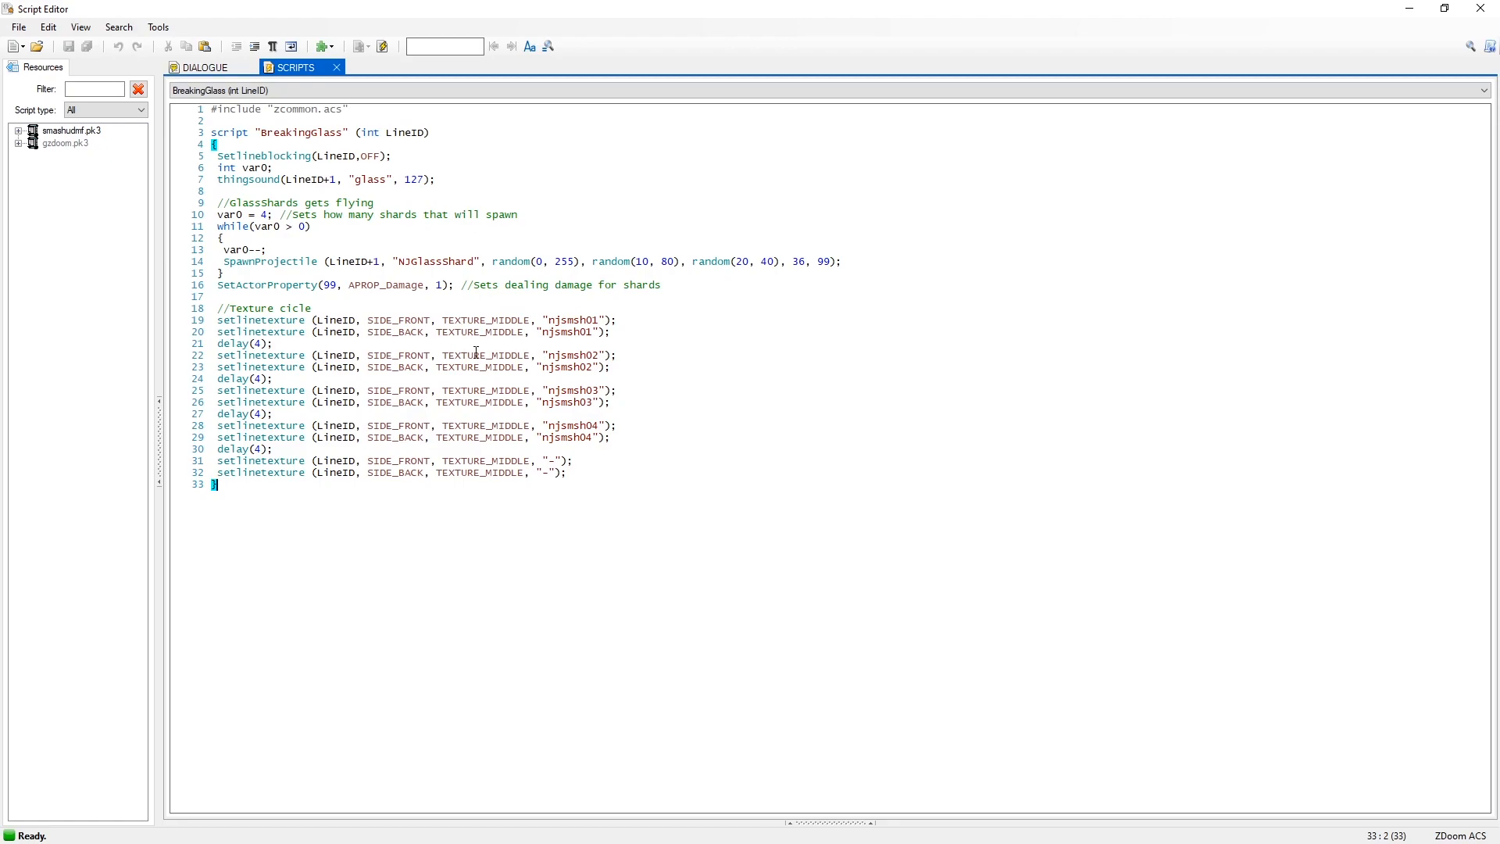
pyautogui.click(1481, 8)
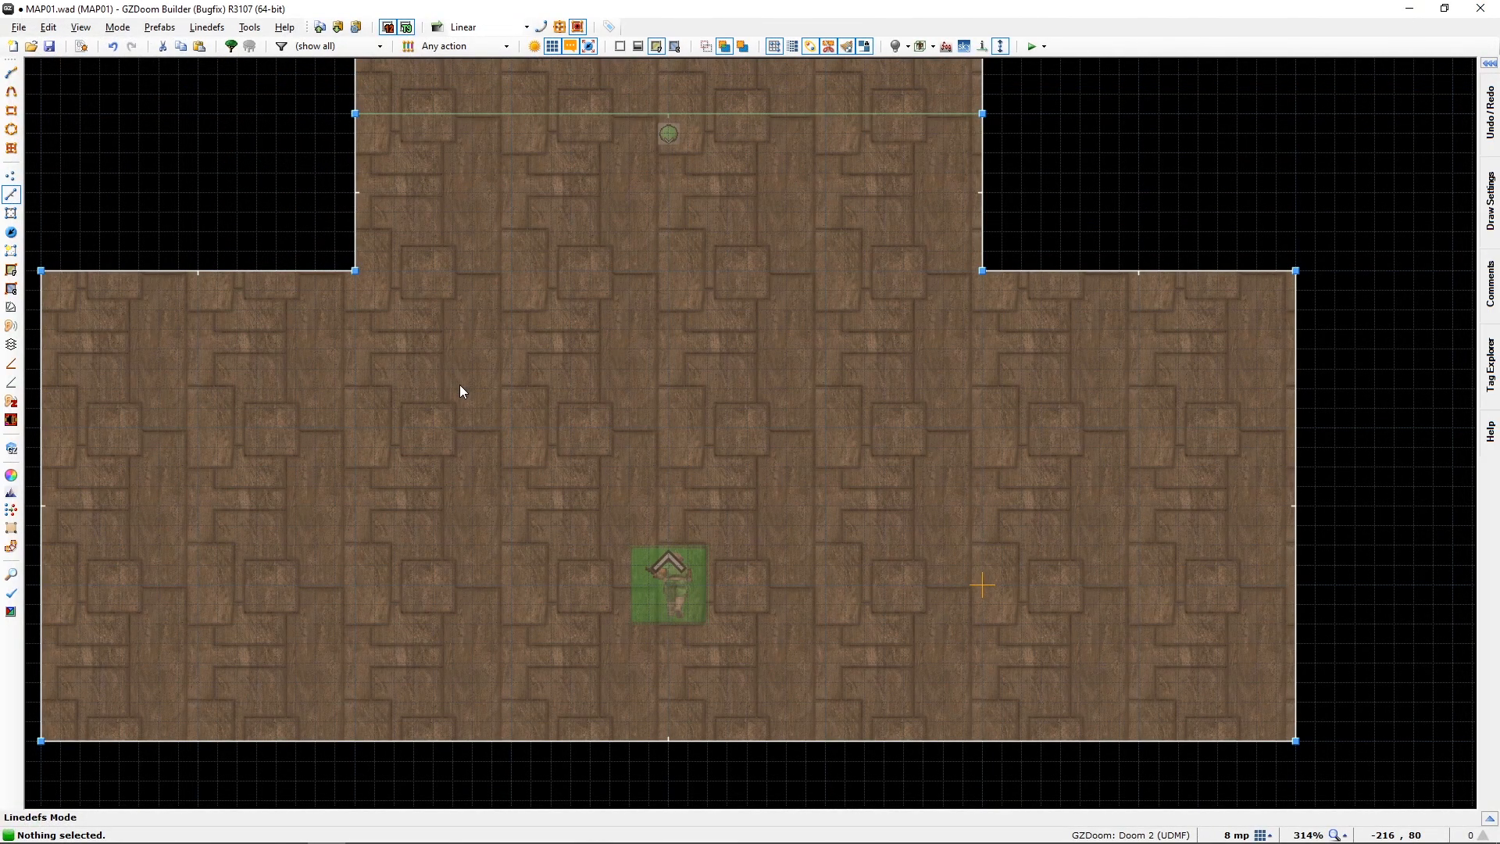
# Step: Fit the whole map in the view and set the grid size back to 32 mp
pyautogui.press('Home')
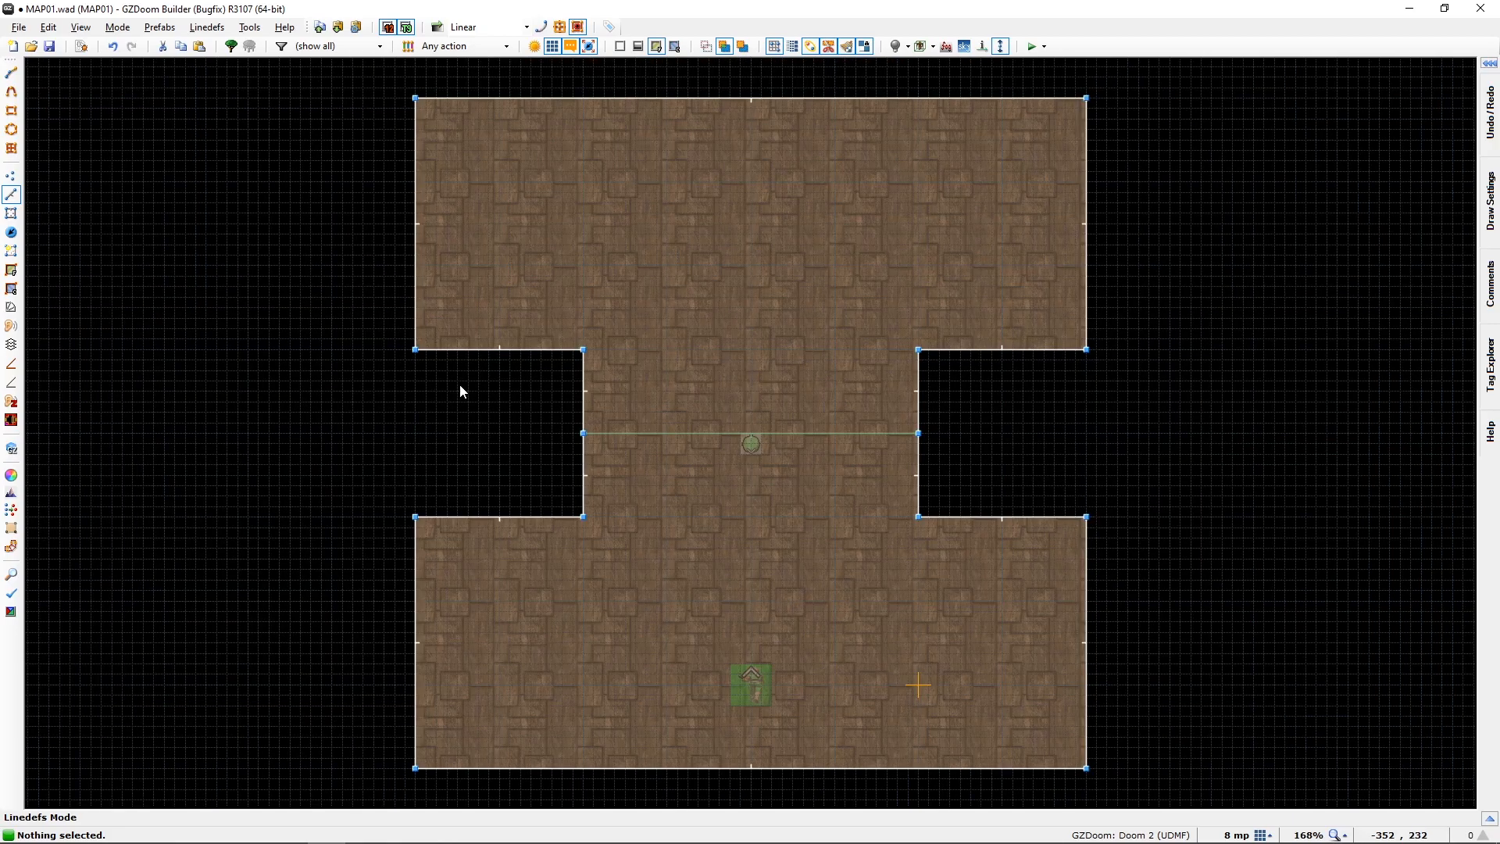
pyautogui.press(']')
pyautogui.press(']')
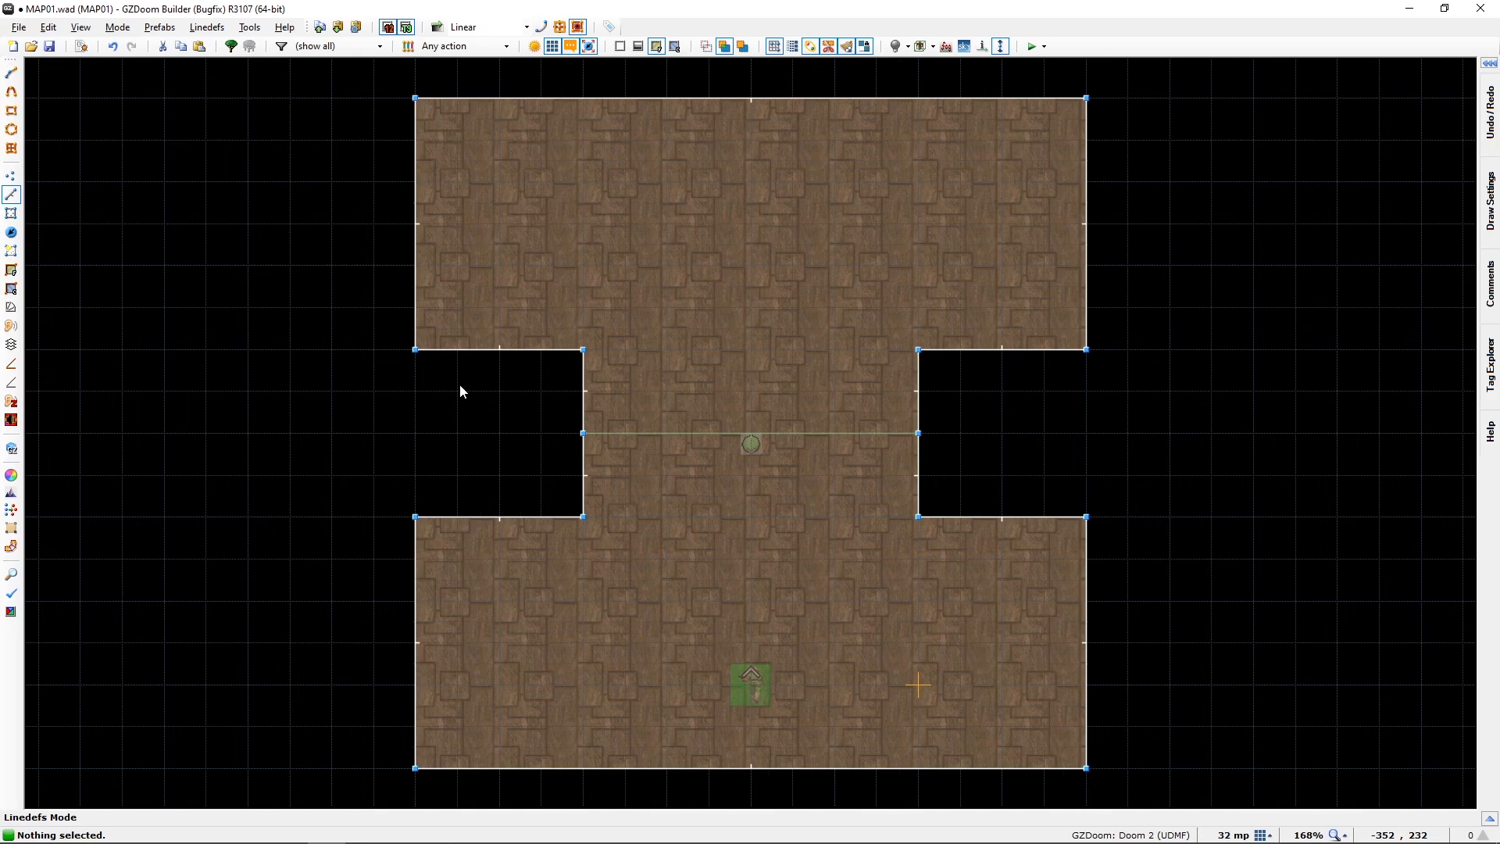